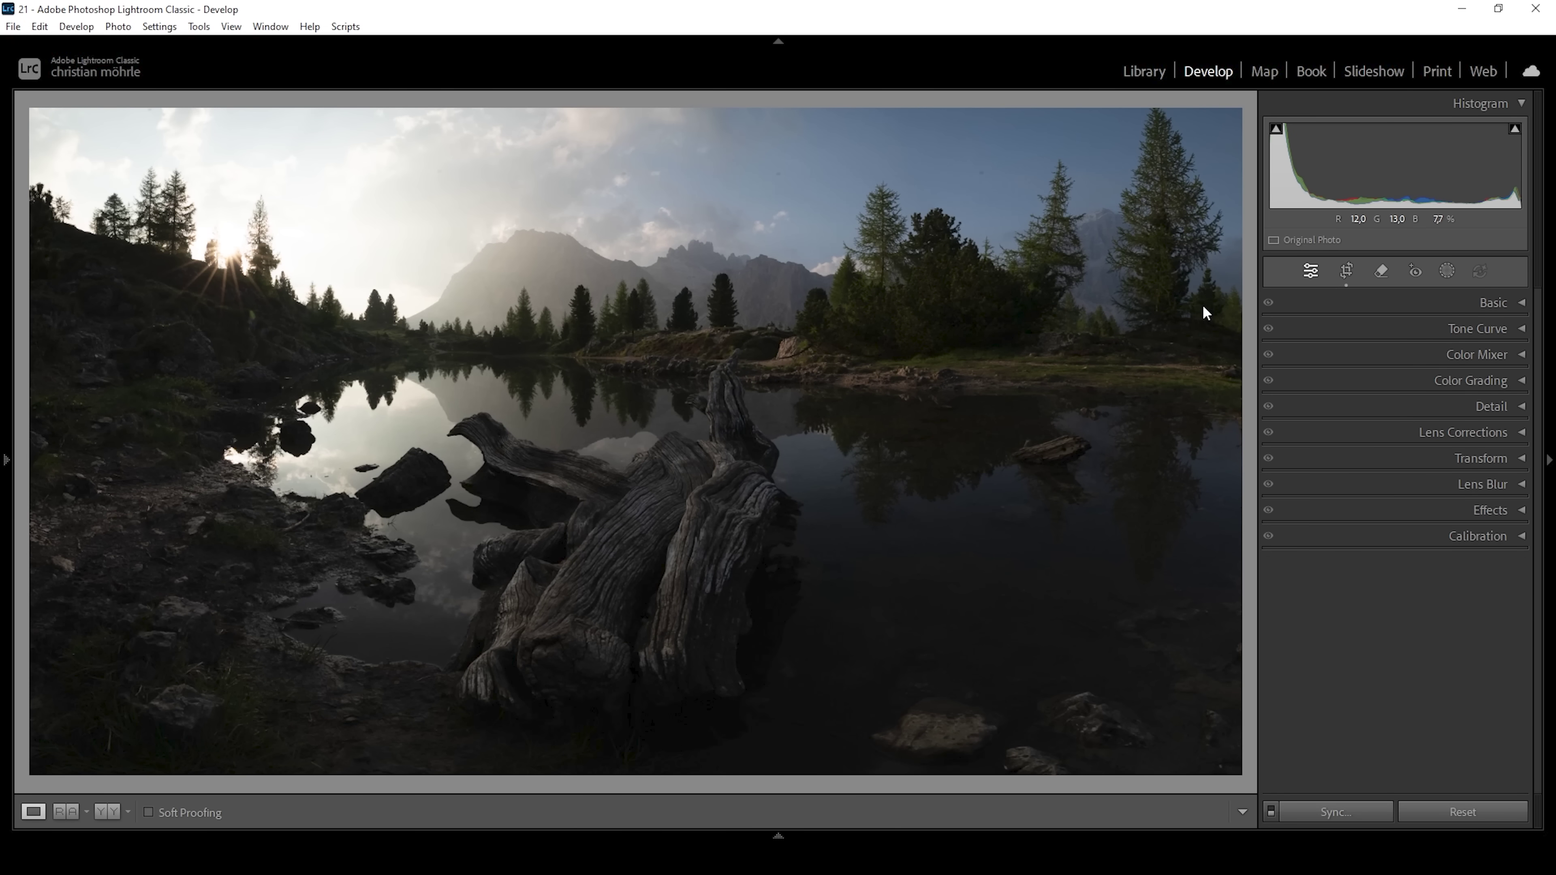
# Apply the Adobe Landscape profile to the photo in the Basic adjustments
pyautogui.click(1423, 300)
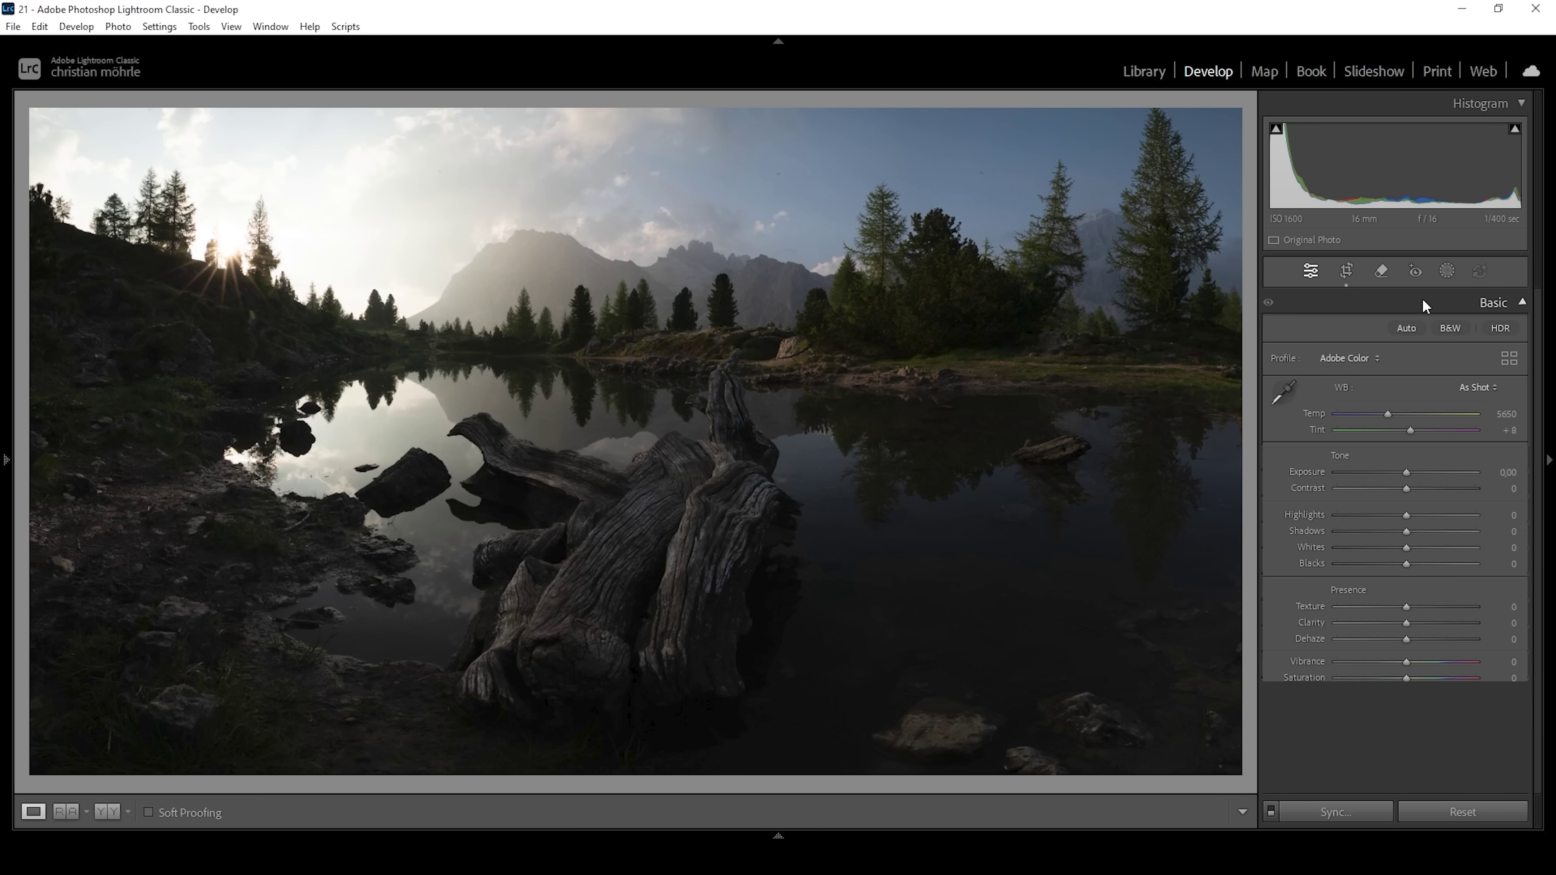
pyautogui.click(1376, 356)
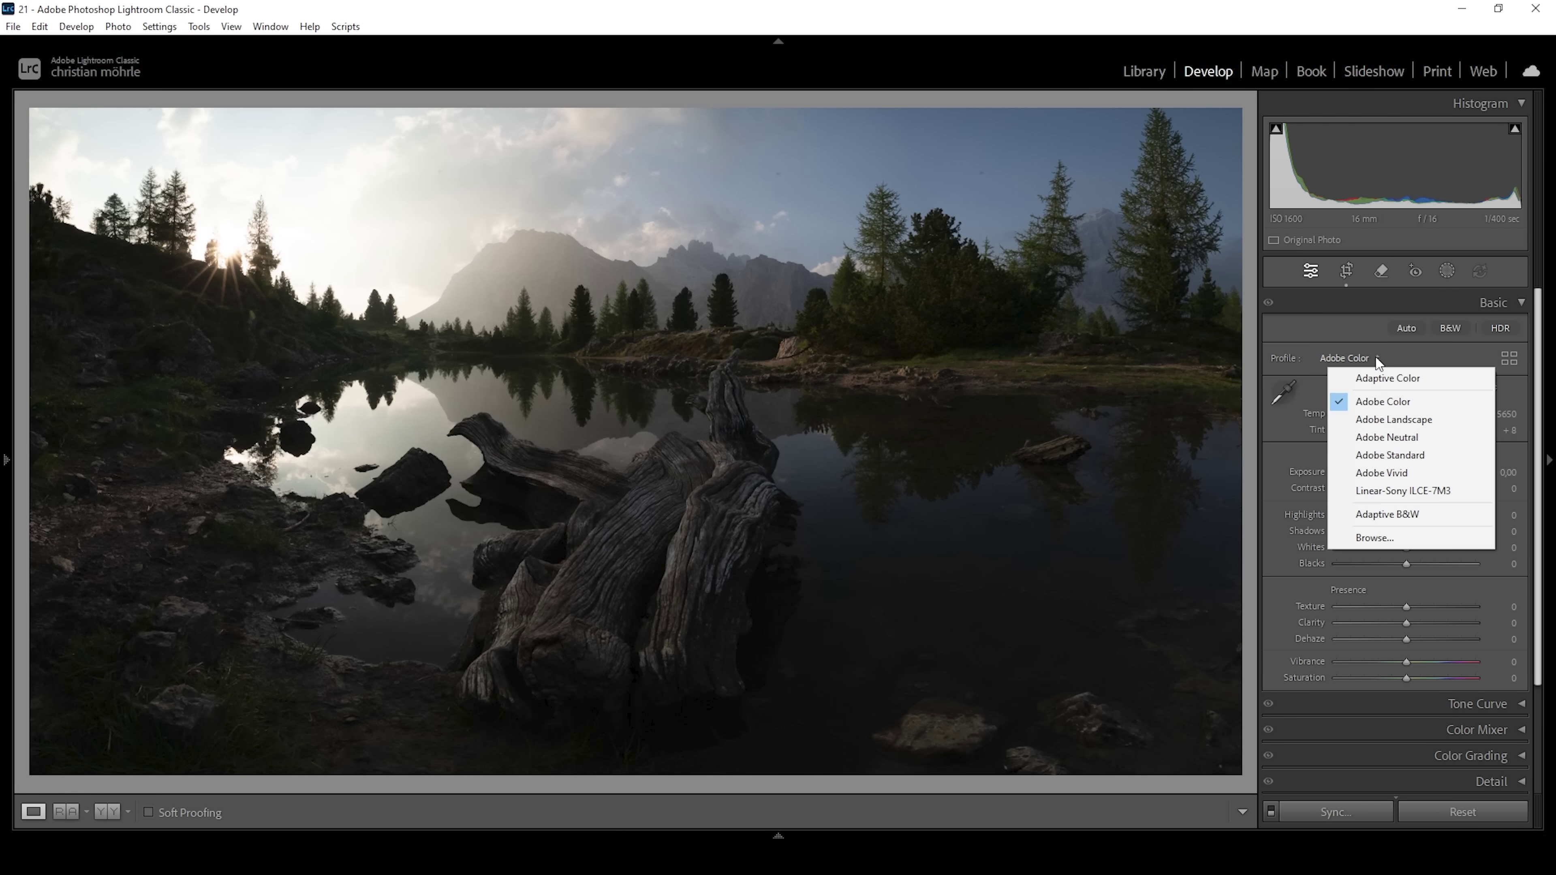
pyautogui.click(1404, 420)
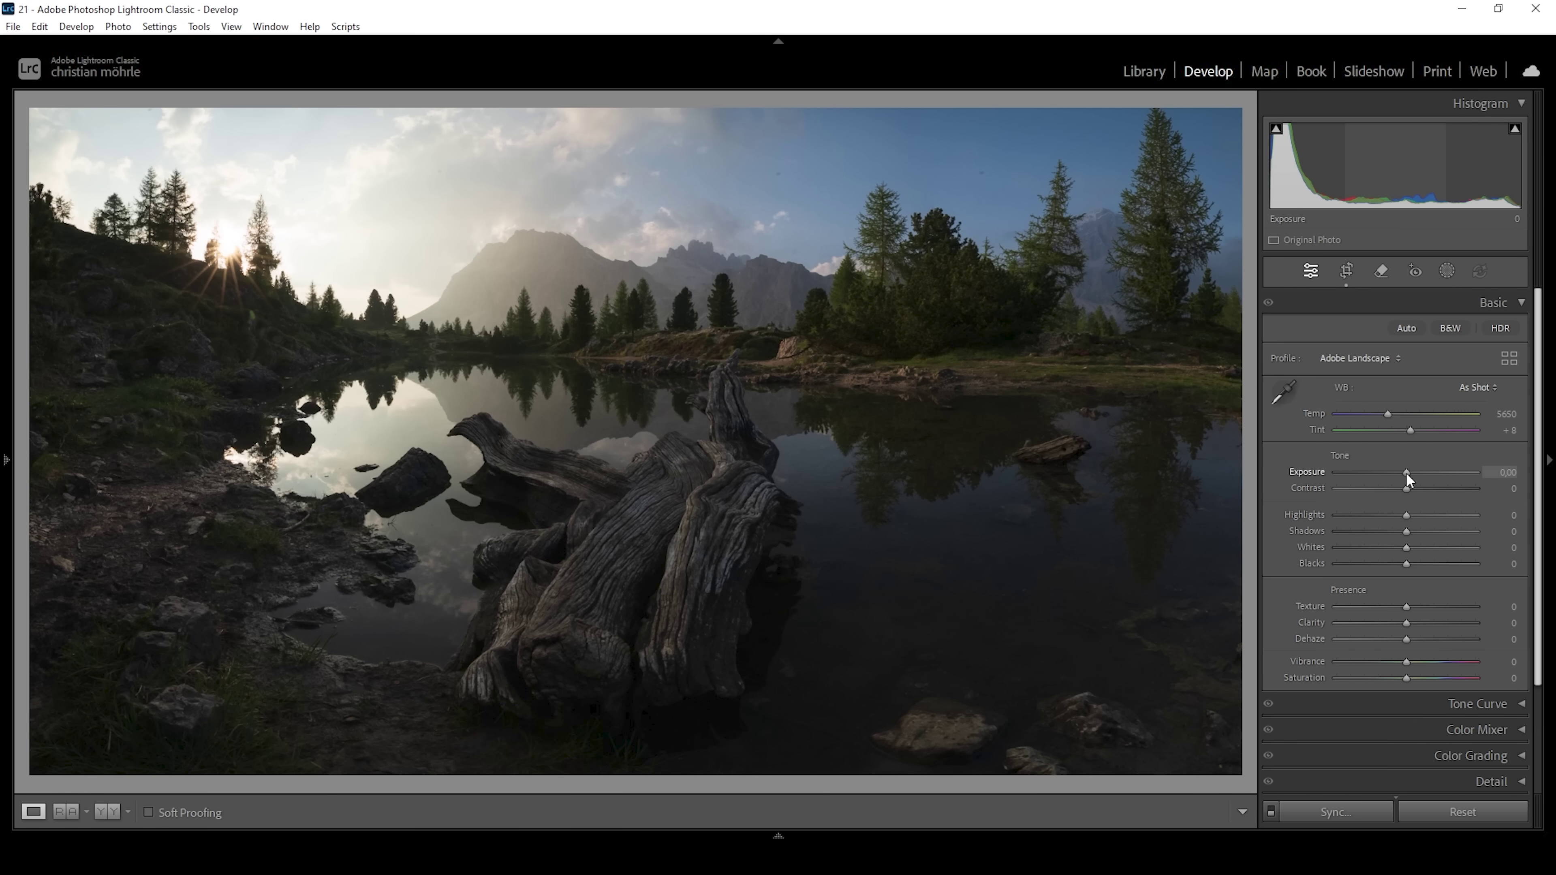
# Set Exposure to +1,11, Highlights to -41, Shadows to +12 and Blacks to +91, and compare the photo before and after
pyautogui.moveTo(1409, 472); pyautogui.dragTo(1422, 476)
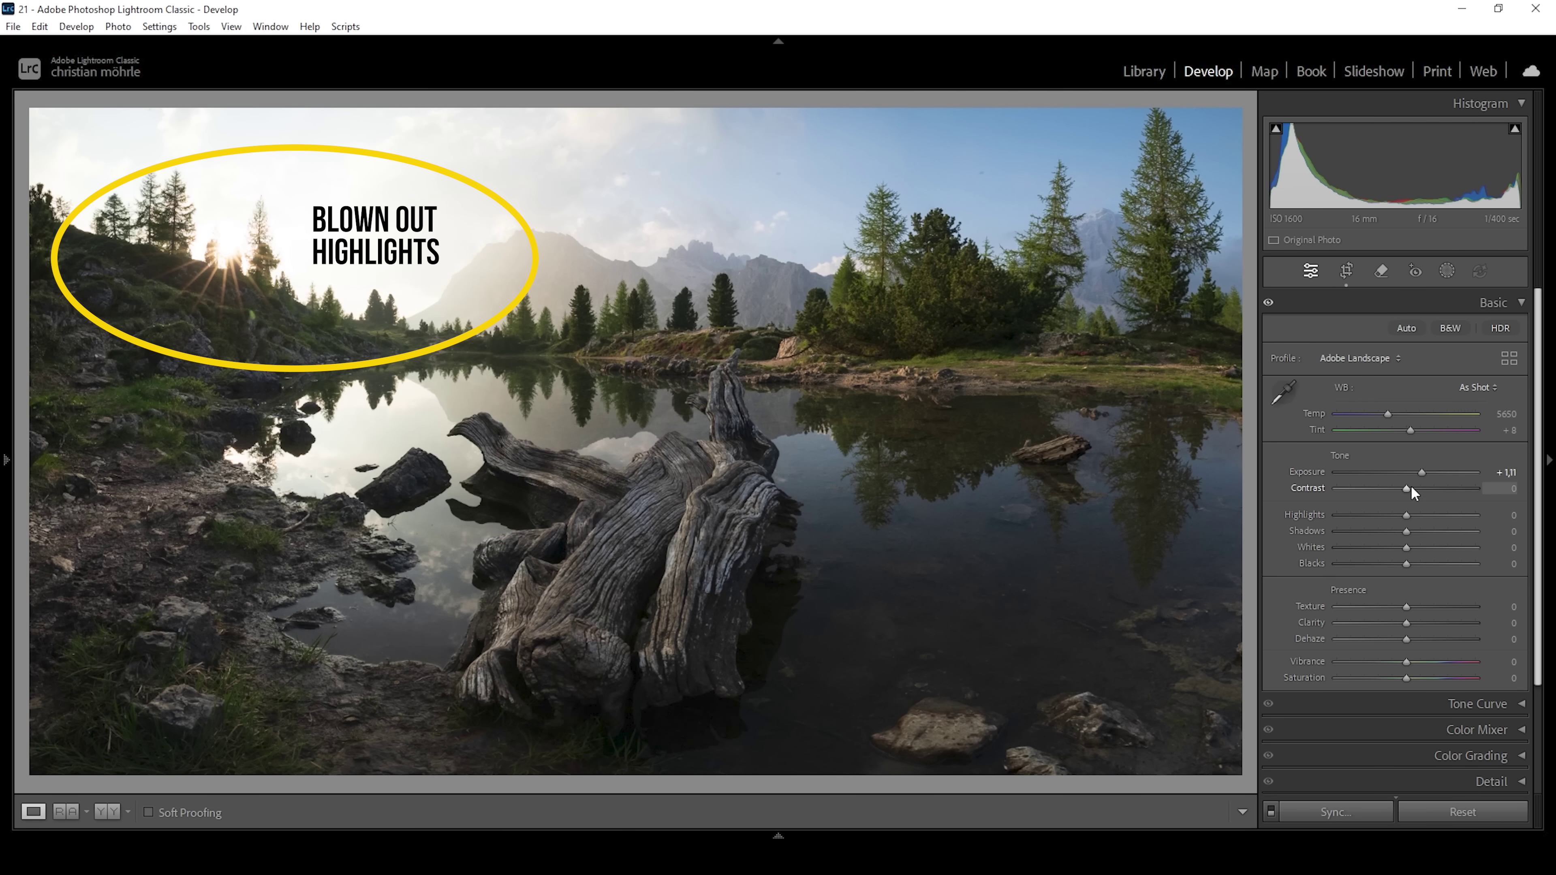
pyautogui.moveTo(1408, 512); pyautogui.dragTo(1372, 511)
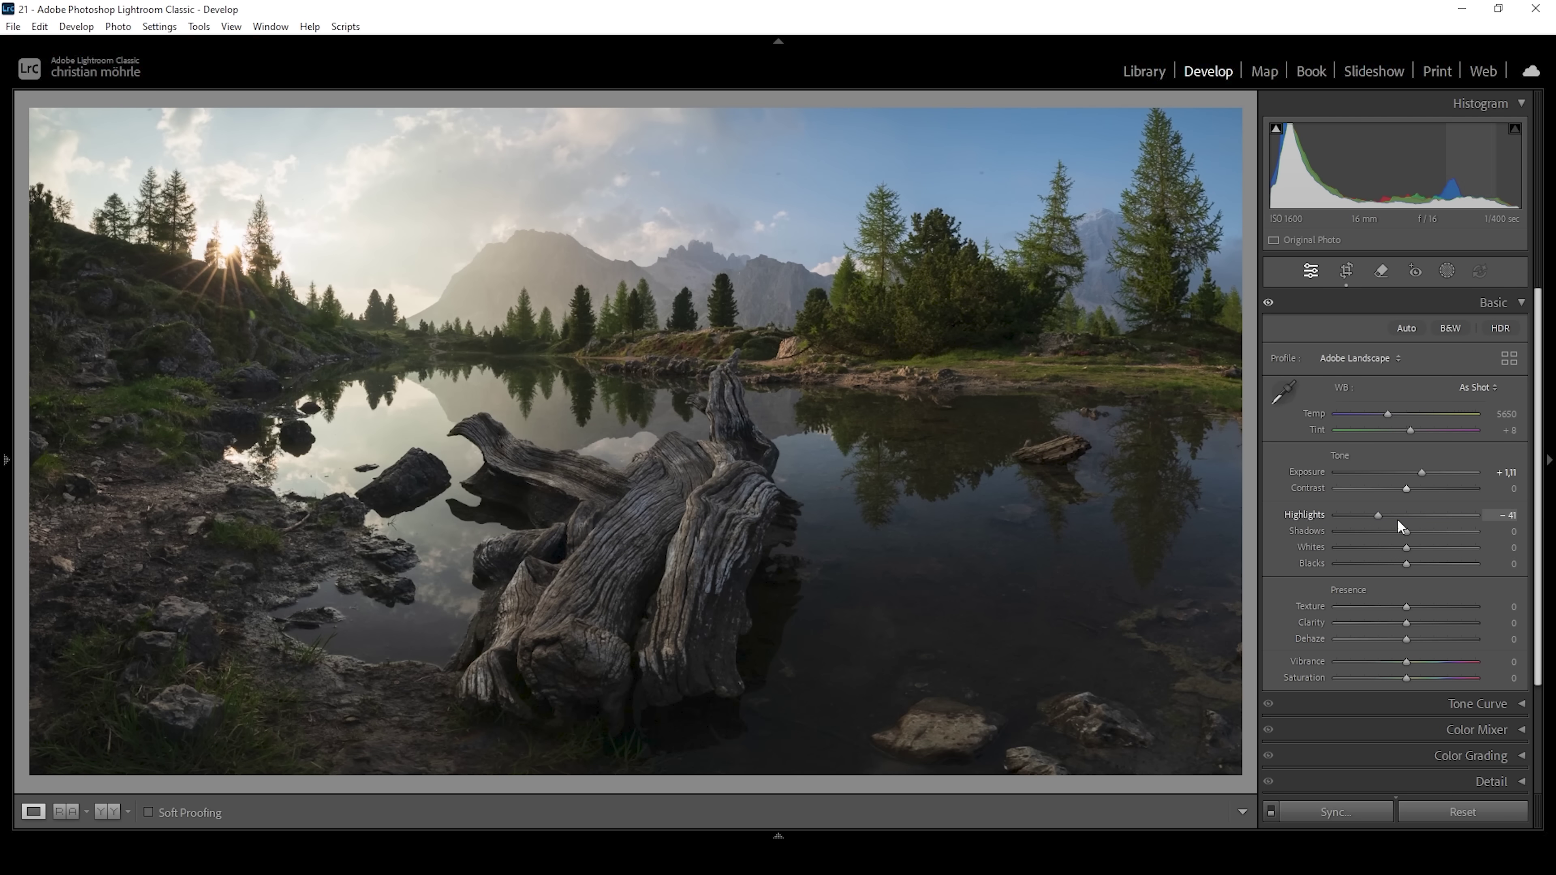
pyautogui.moveTo(1407, 532); pyautogui.dragTo(1419, 532)
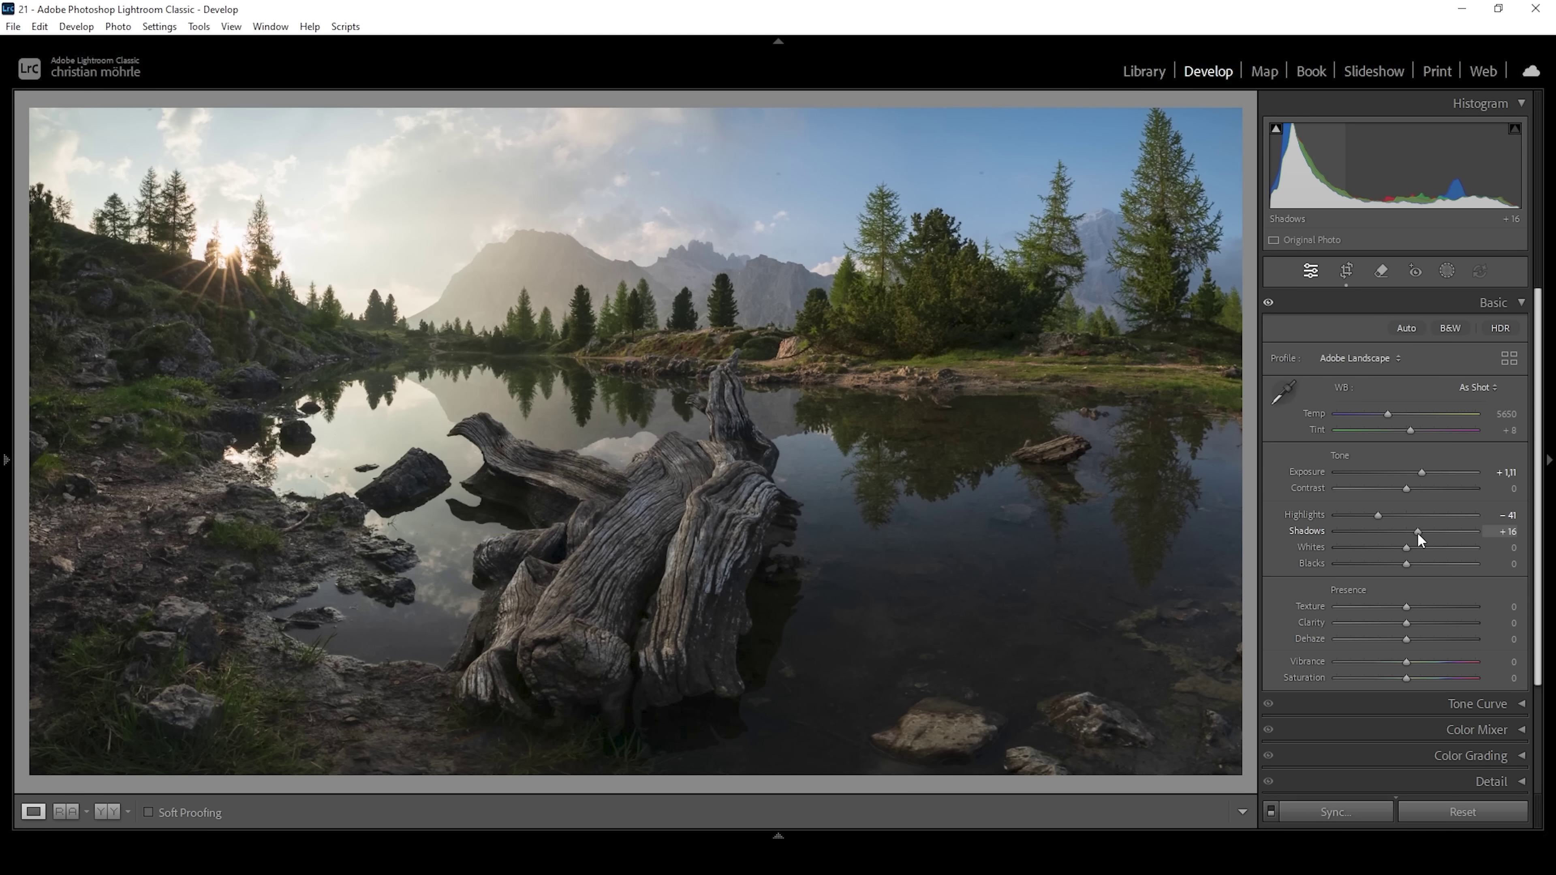
pyautogui.moveTo(1417, 532); pyautogui.dragTo(1429, 533)
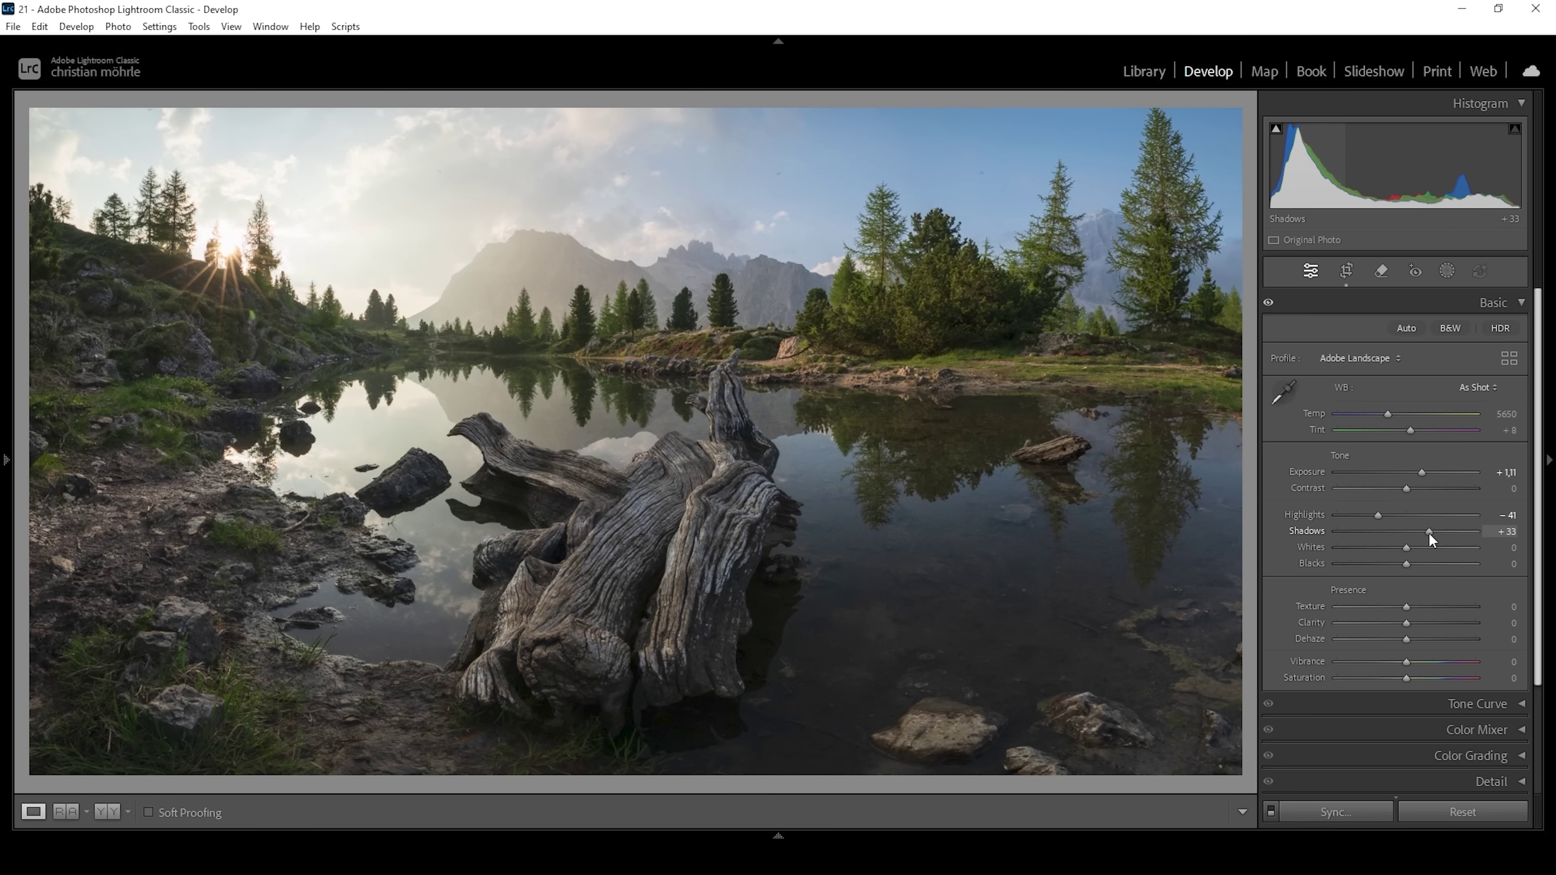
pyautogui.moveTo(1429, 532); pyautogui.dragTo(1416, 537)
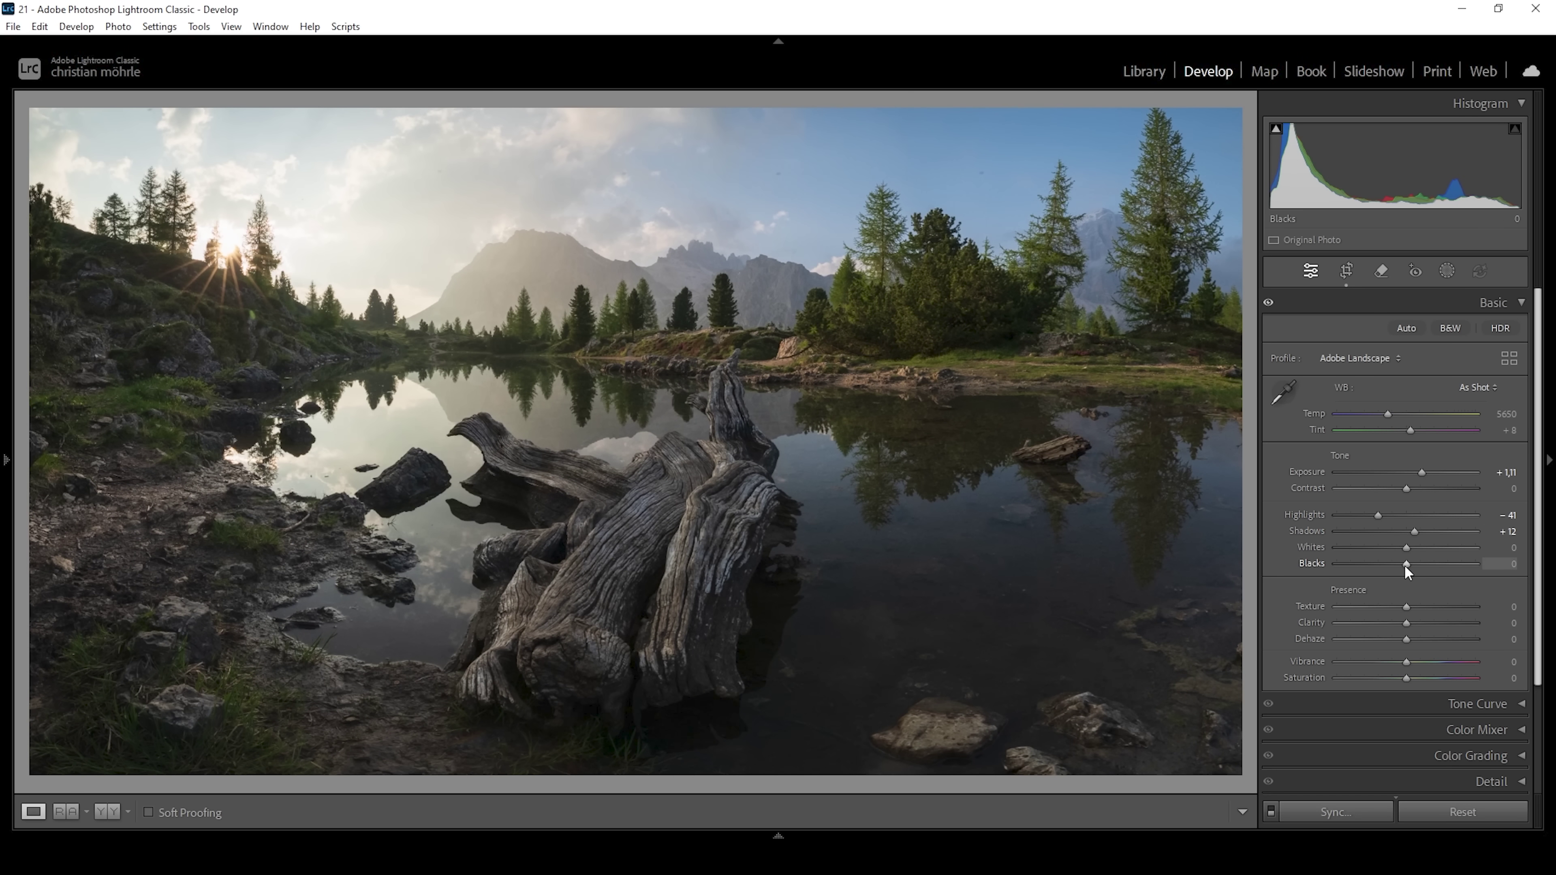
pyautogui.moveTo(1409, 567); pyautogui.dragTo(1469, 569)
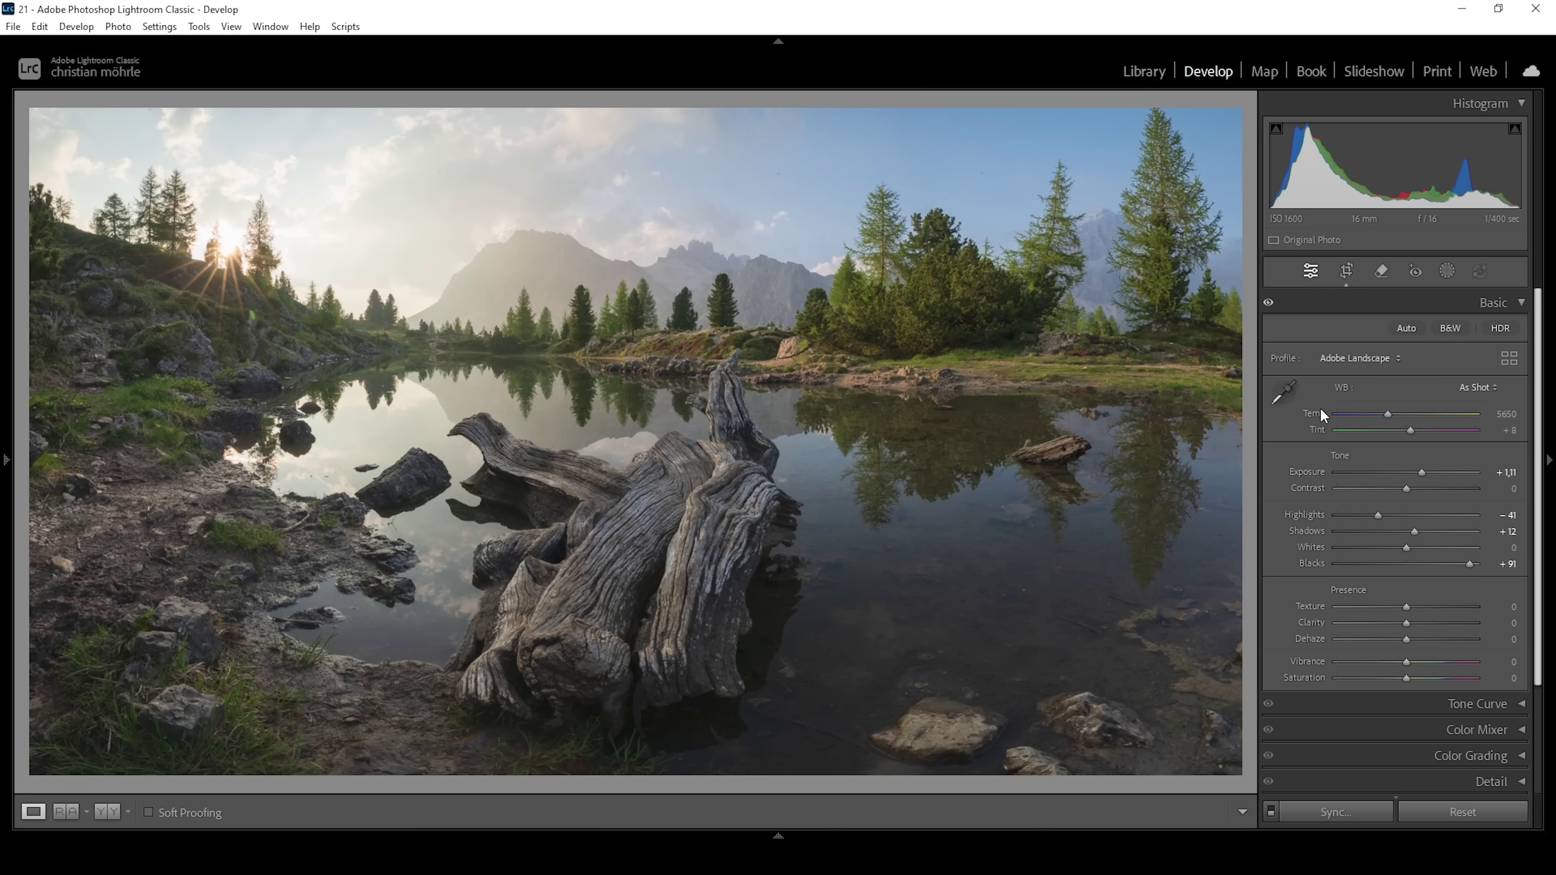
pyautogui.click(112, 816)
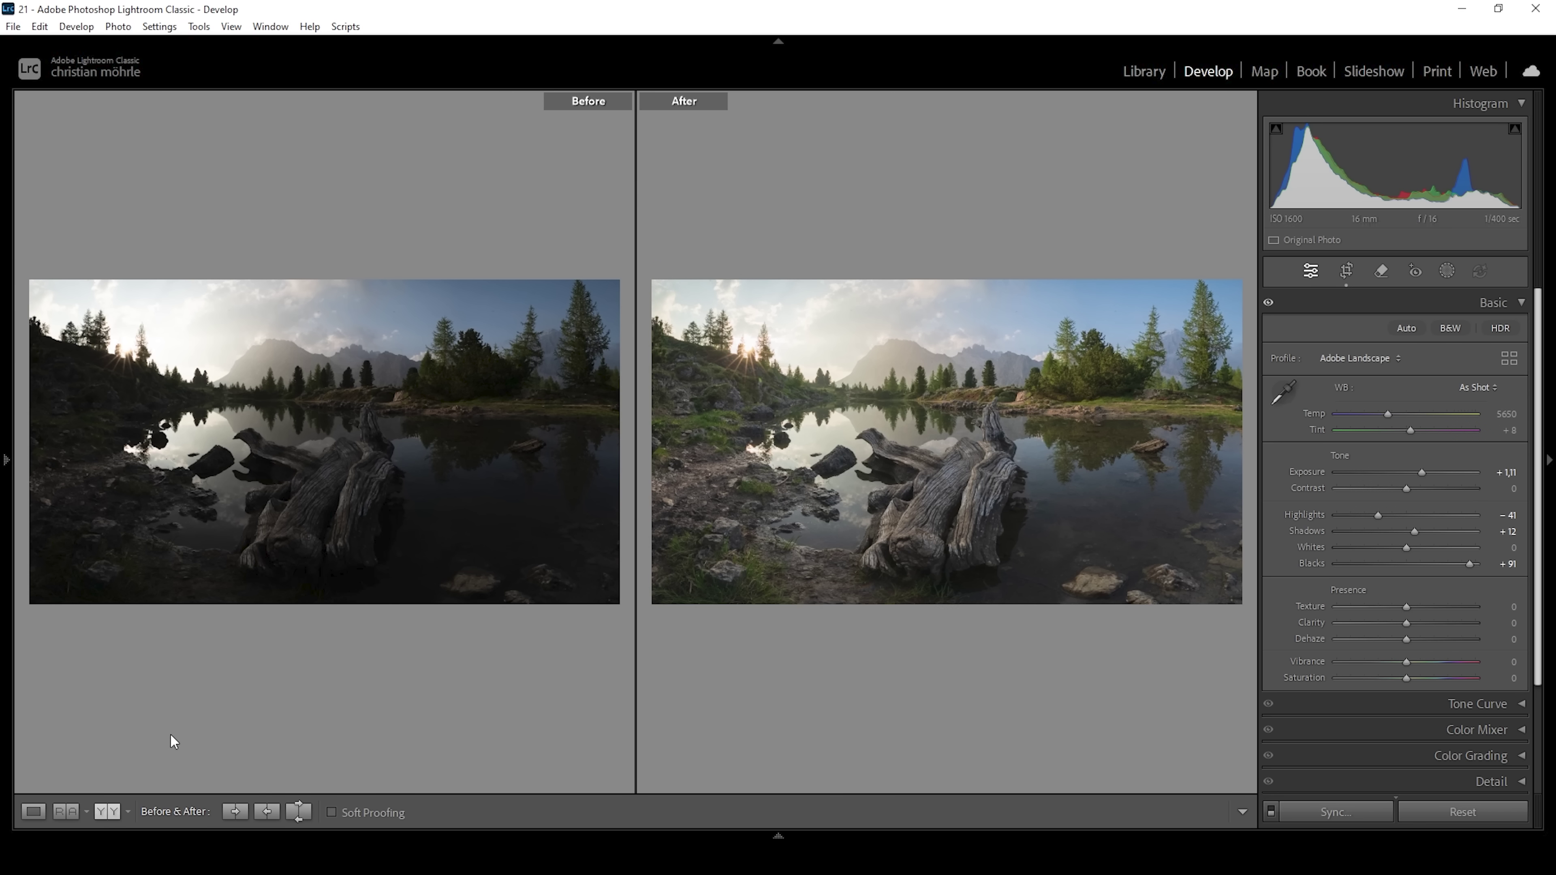
pyautogui.press('y')
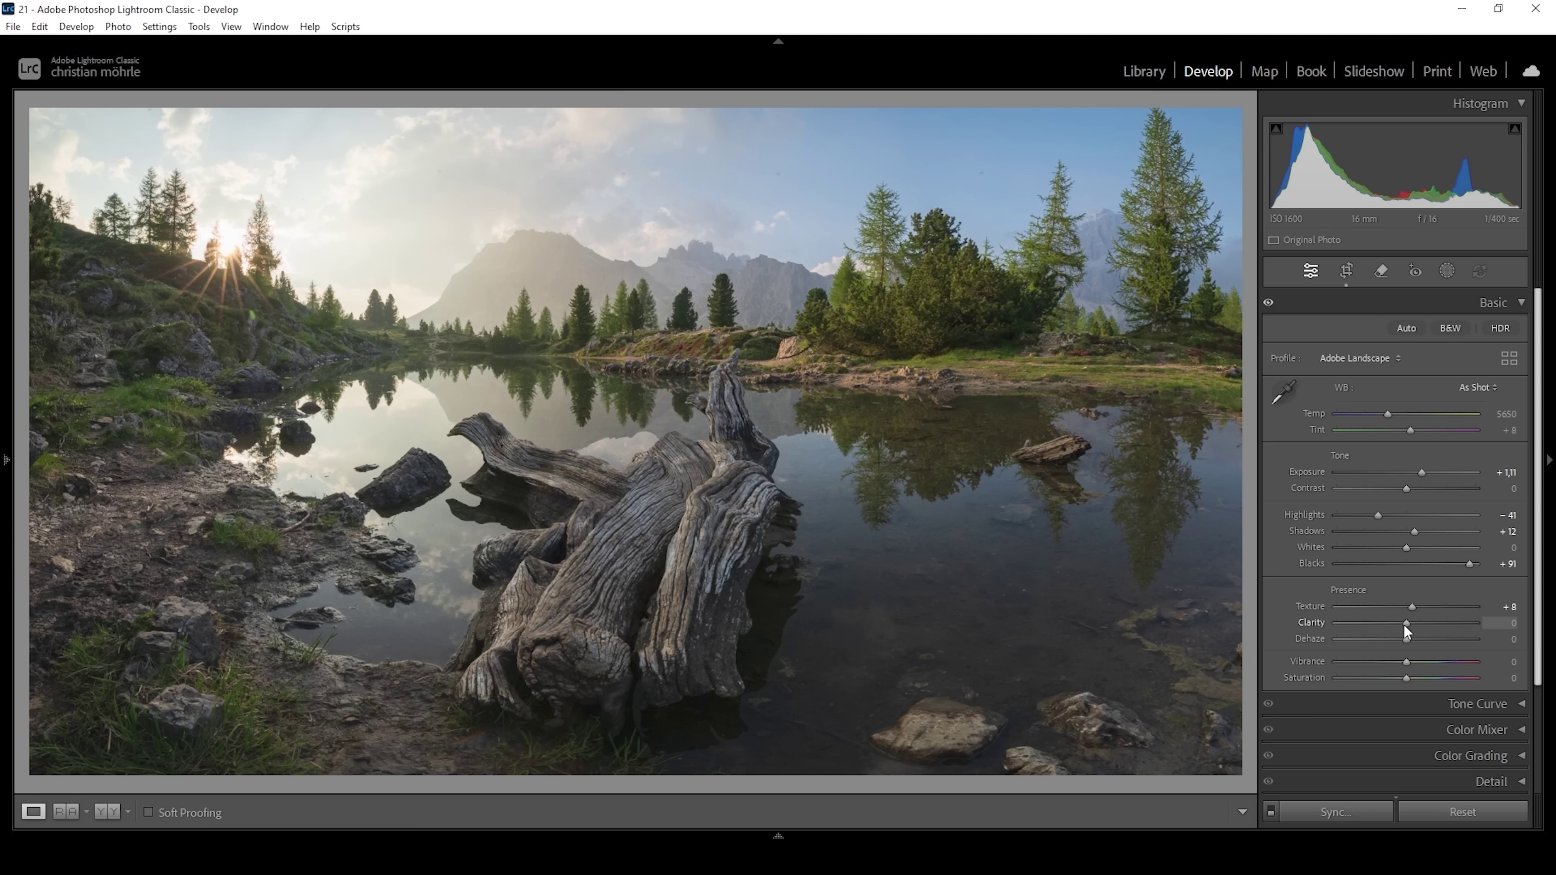
# Set the photo's Clarity to +7 and Dehaze to -10
pyautogui.moveTo(1403, 624); pyautogui.dragTo(1396, 626)
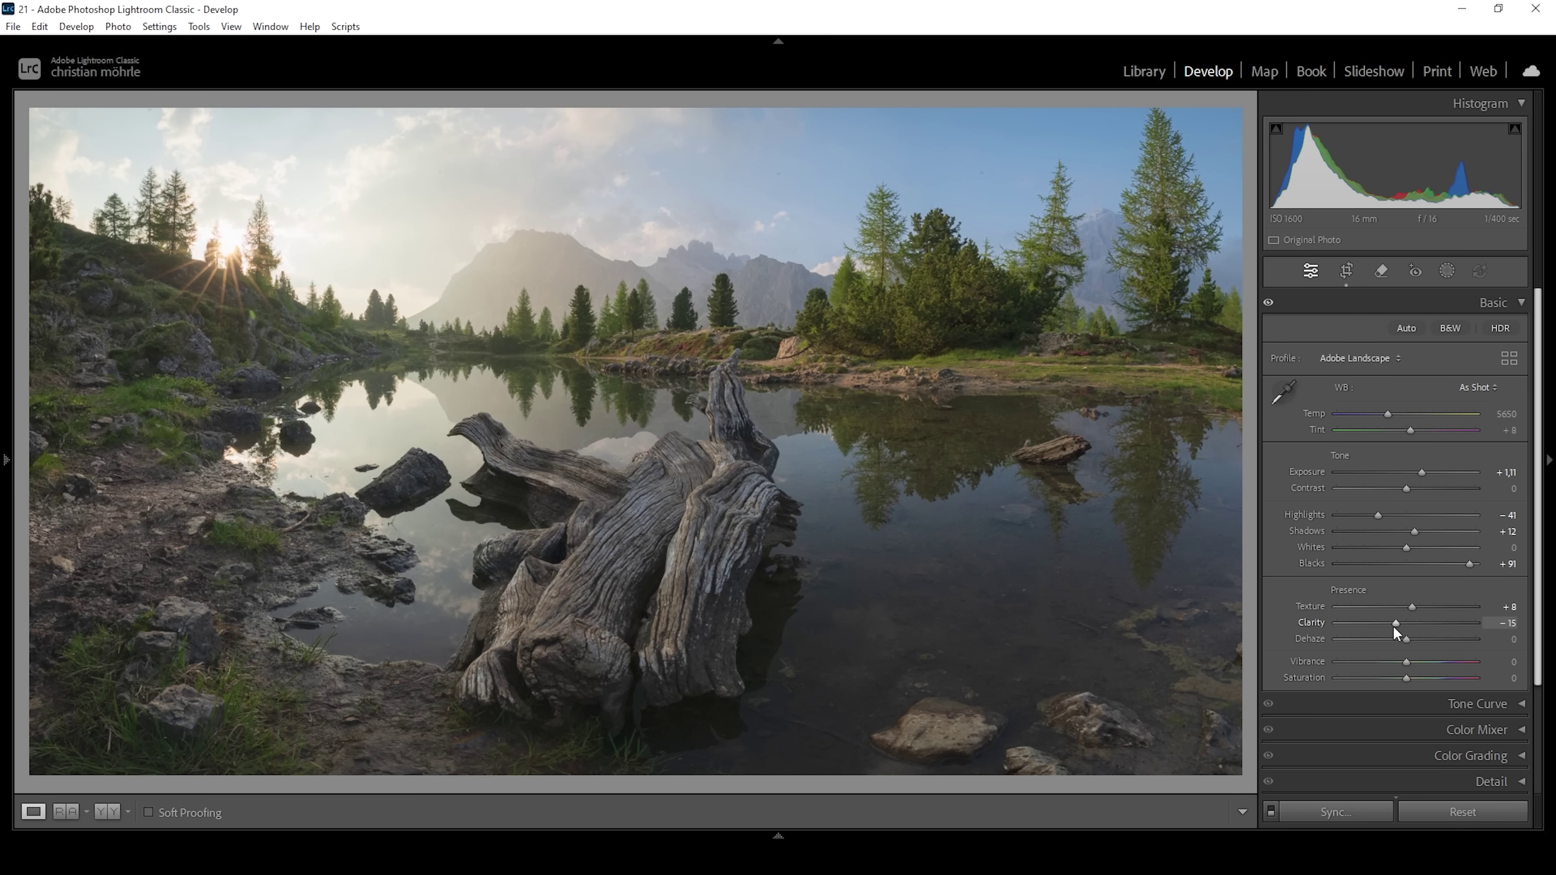
pyautogui.doubleClick(1398, 623)
pyautogui.moveTo(1408, 622); pyautogui.dragTo(1411, 623)
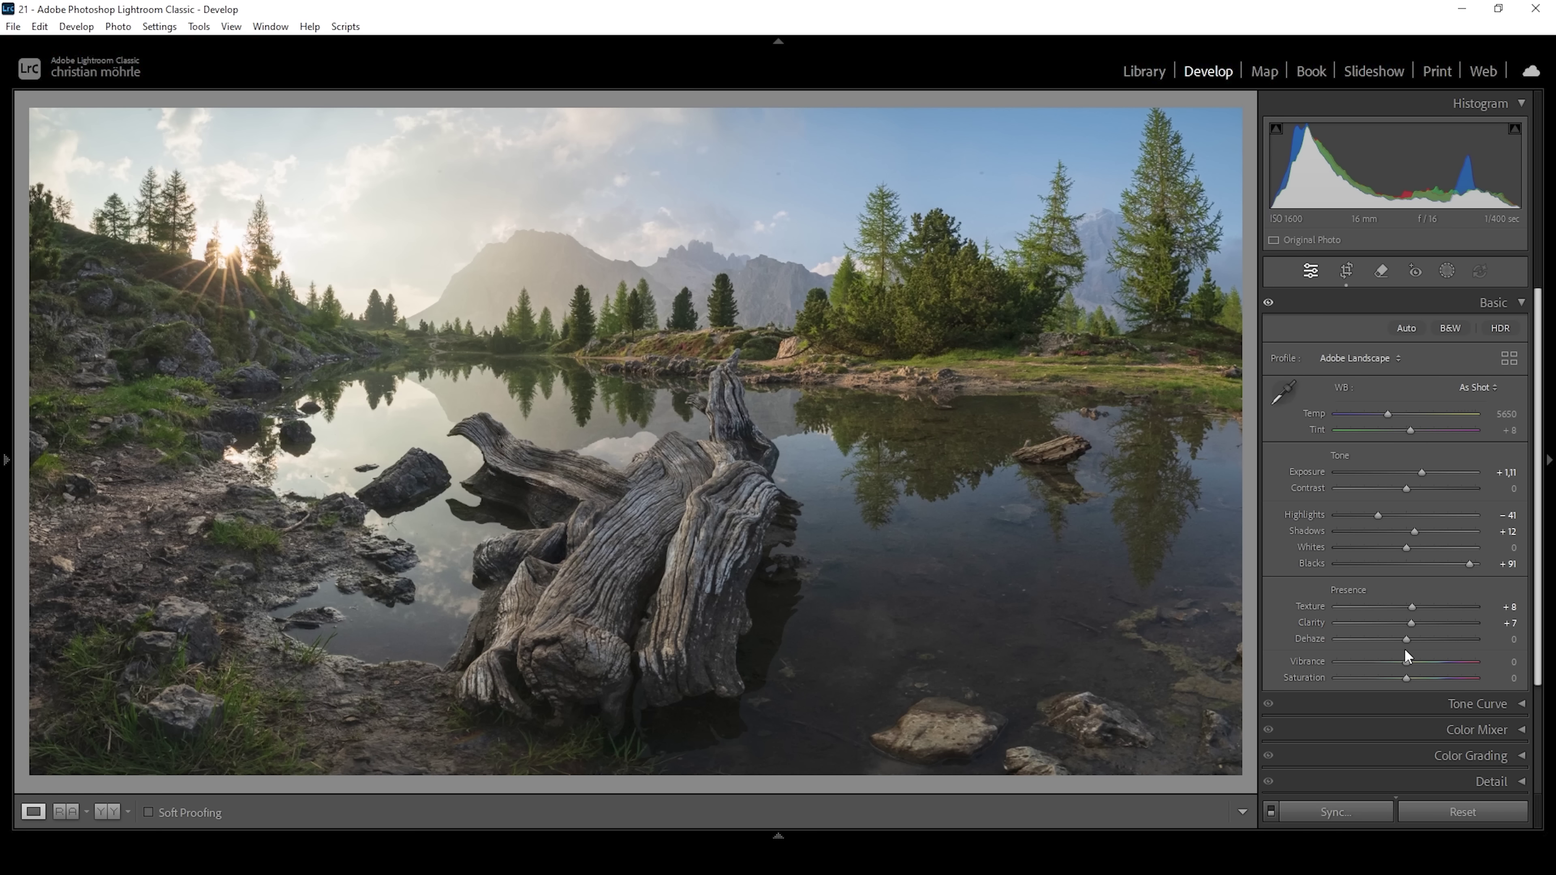
pyautogui.moveTo(1409, 640); pyautogui.dragTo(1396, 641)
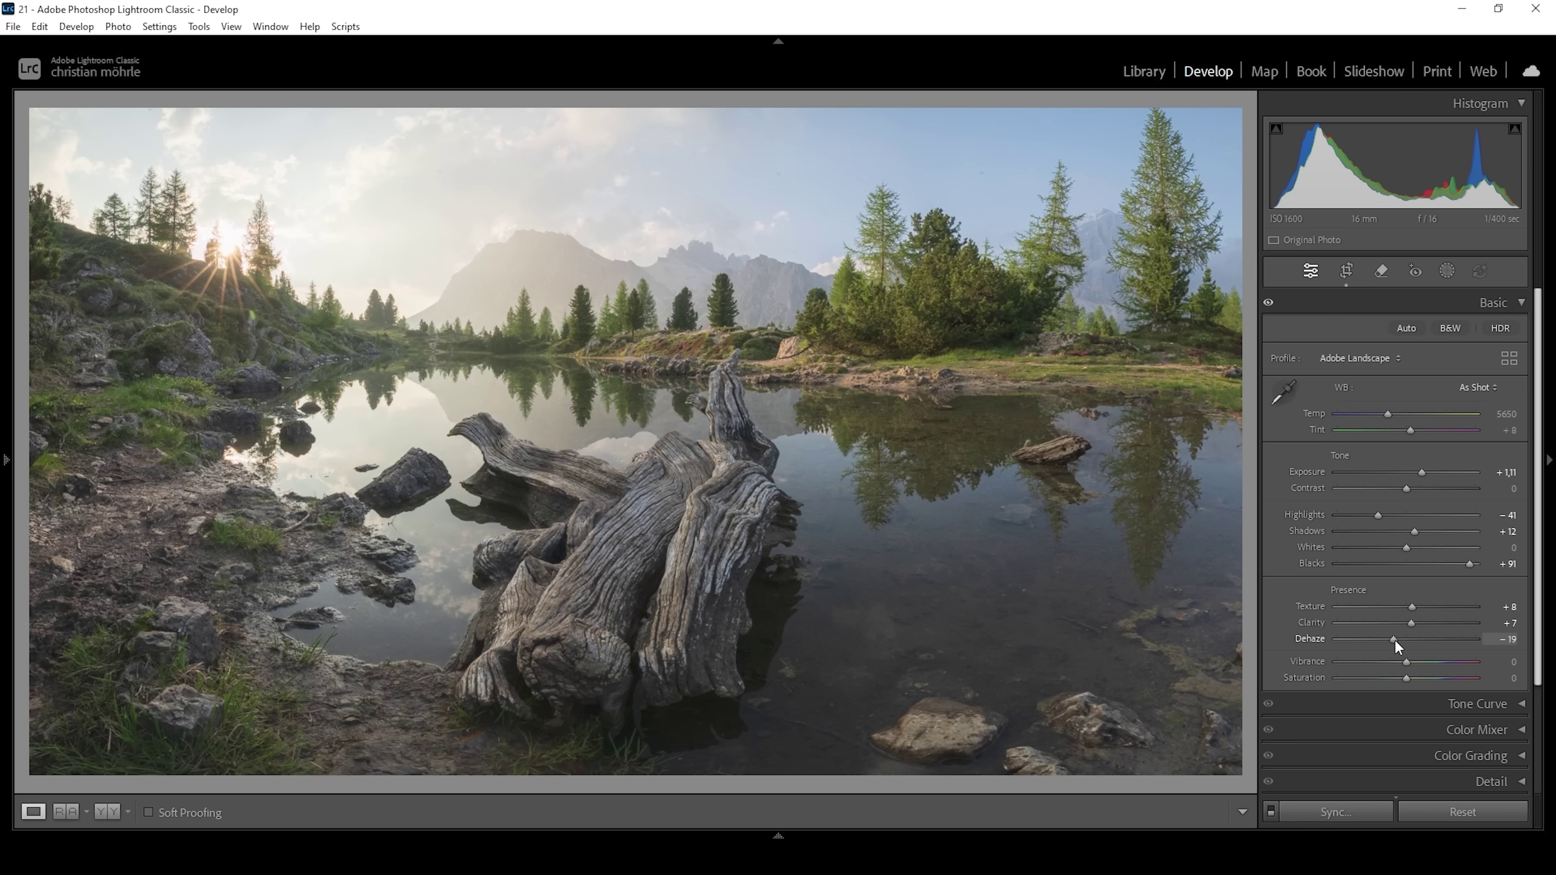
pyautogui.moveTo(1394, 640); pyautogui.dragTo(1392, 640)
pyautogui.moveTo(1392, 640); pyautogui.dragTo(1390, 640)
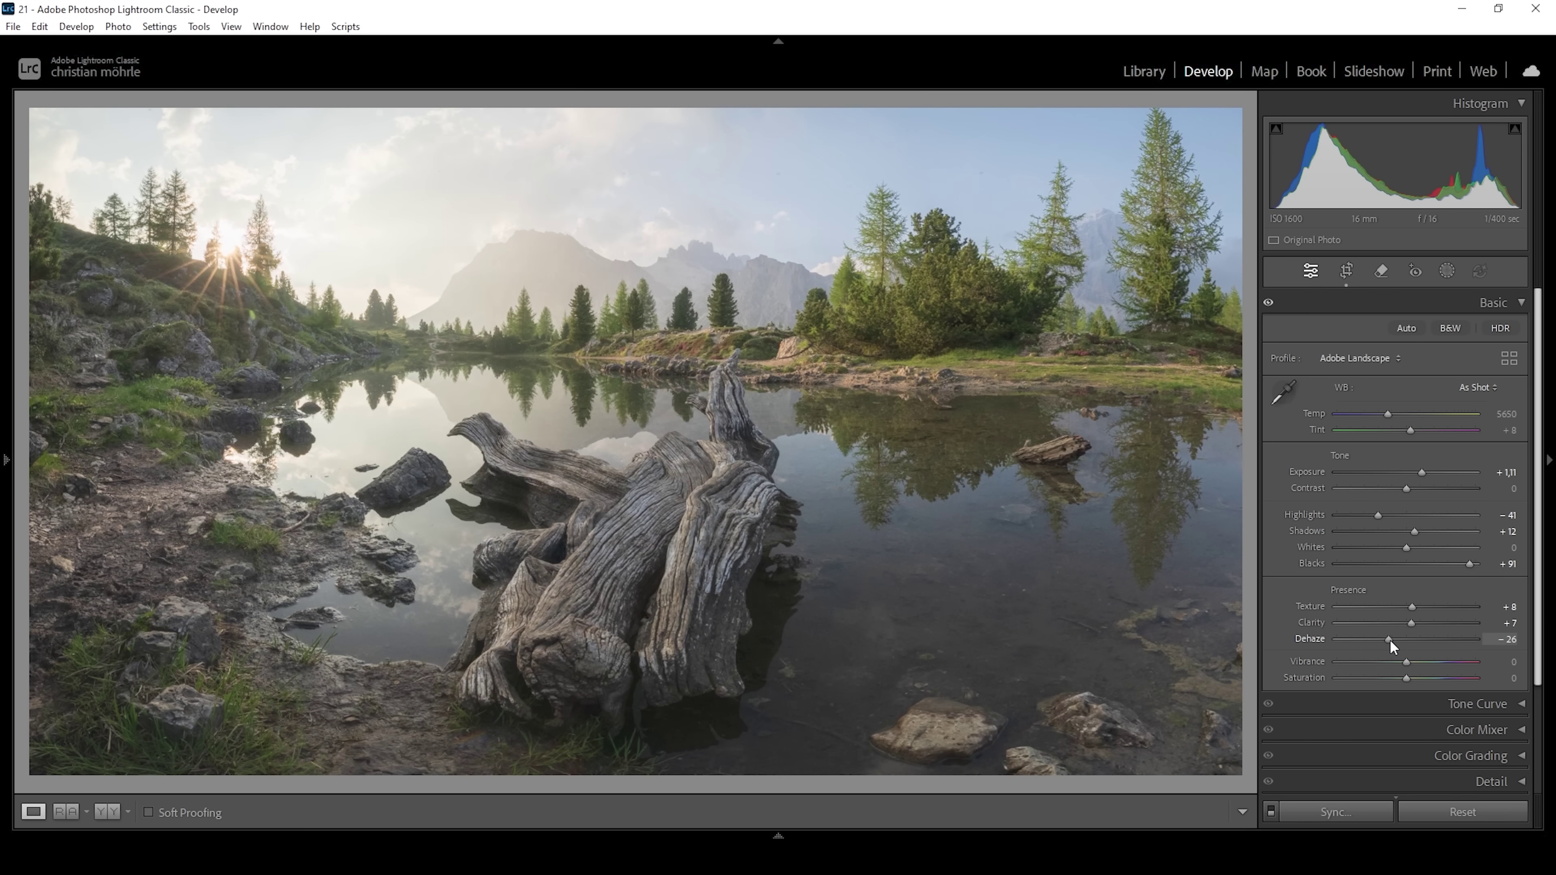
pyautogui.moveTo(1389, 640); pyautogui.dragTo(1389, 640)
pyautogui.moveTo(1388, 640)
pyautogui.mouseDown()
pyautogui.moveTo(1348, 645)
pyautogui.moveTo(1387, 640)
pyautogui.mouseUp()
pyautogui.moveTo(1386, 641); pyautogui.dragTo(1400, 644)
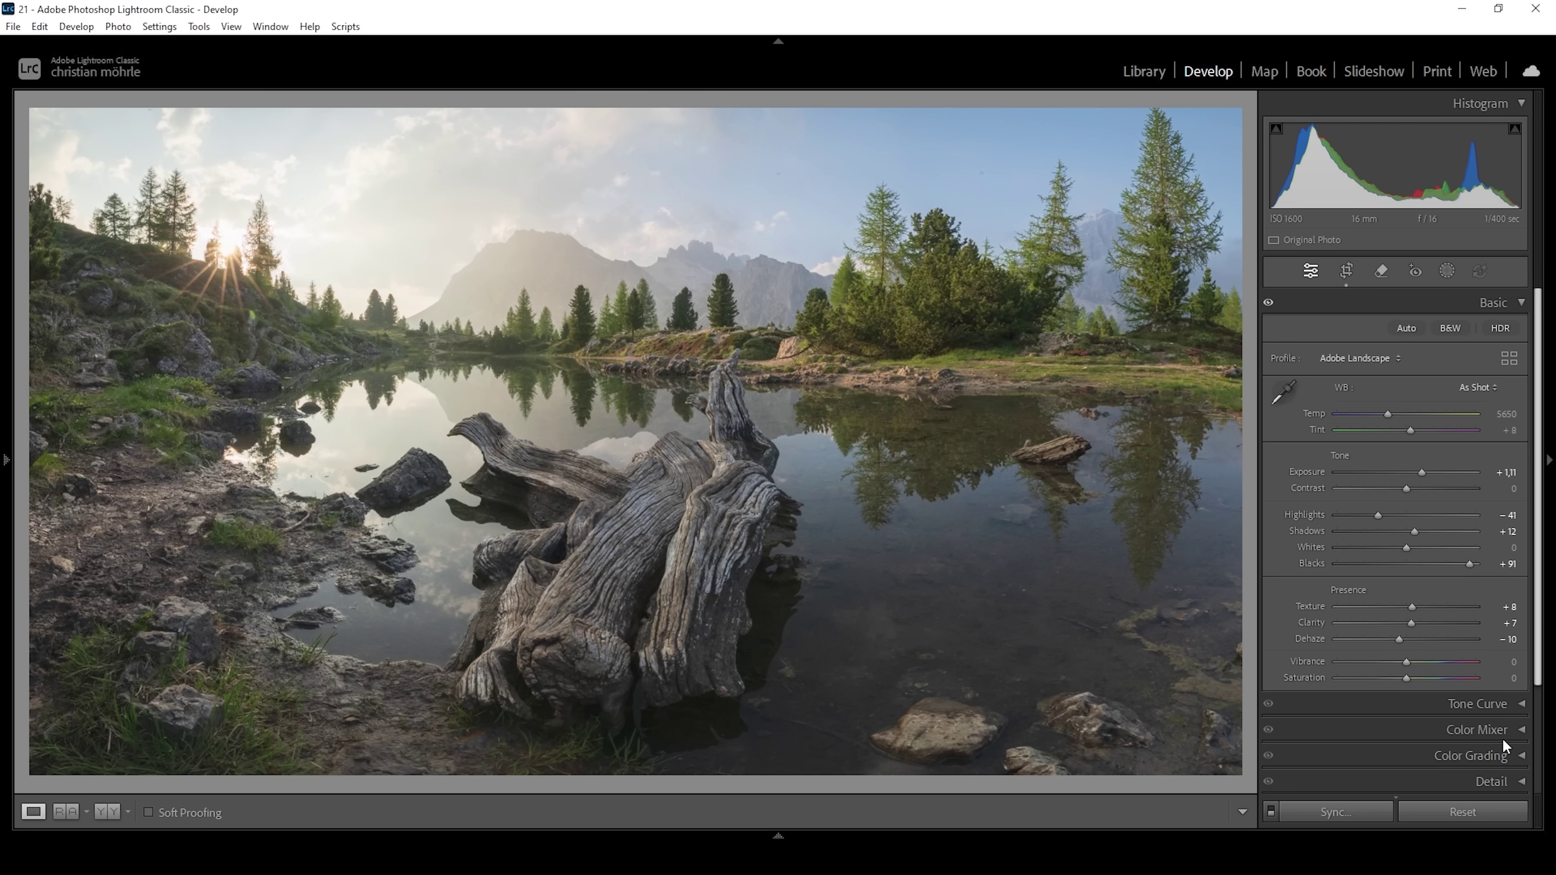
# Set Vibrance to +16, Saturation to +15 and the white balance Temp to 5954, and compare the photo before and after
pyautogui.scroll(8, 1417, 669)
pyautogui.scroll(12, 1415, 676)
pyautogui.scroll(2, 1416, 676)
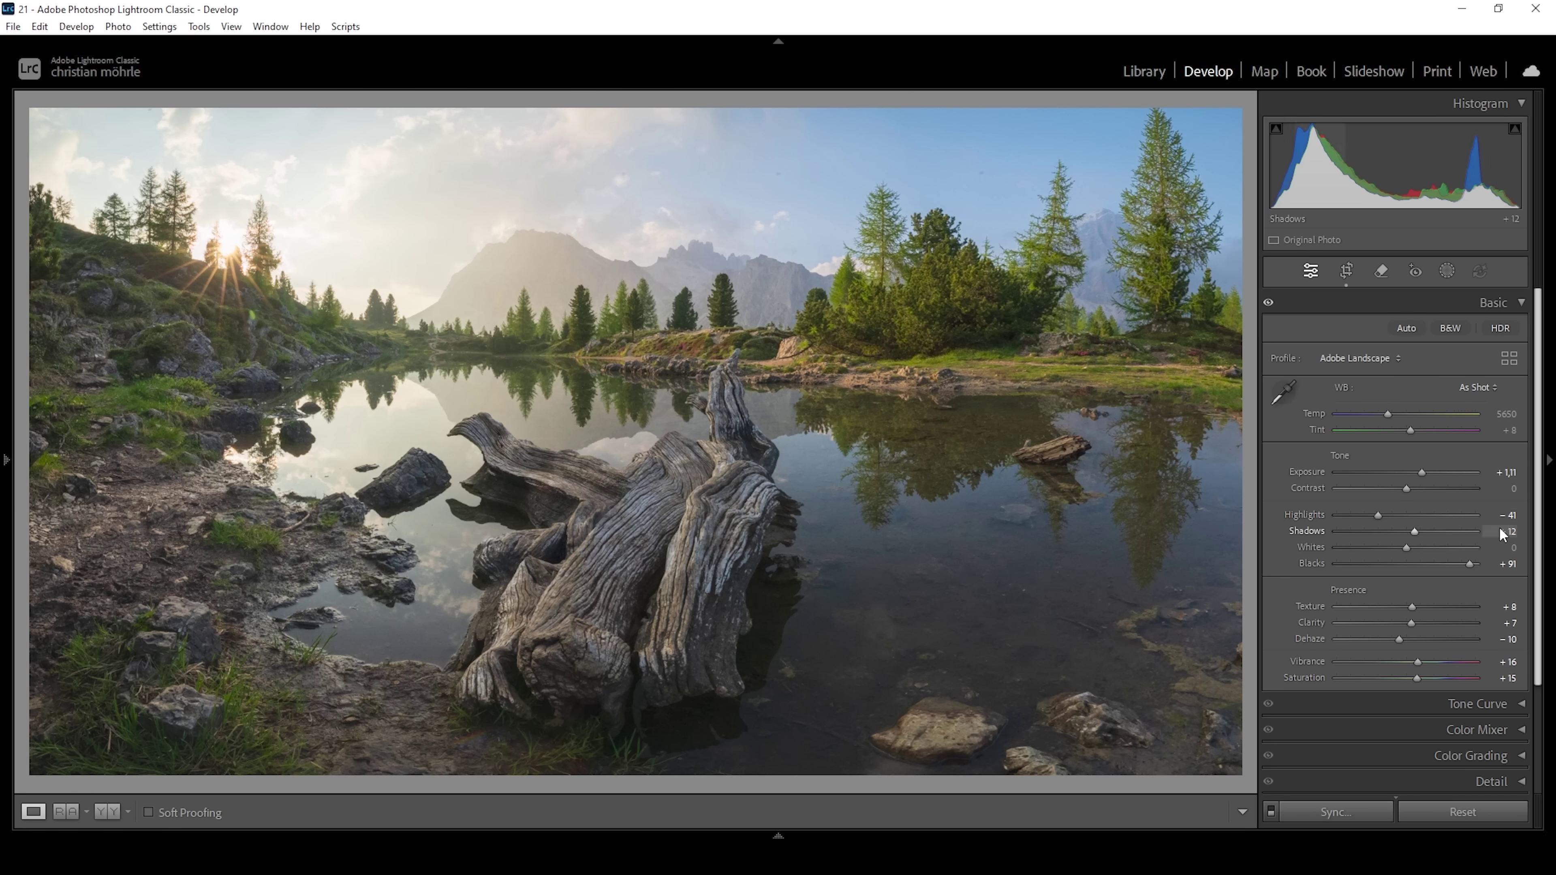
pyautogui.moveTo(1389, 415); pyautogui.dragTo(1392, 416)
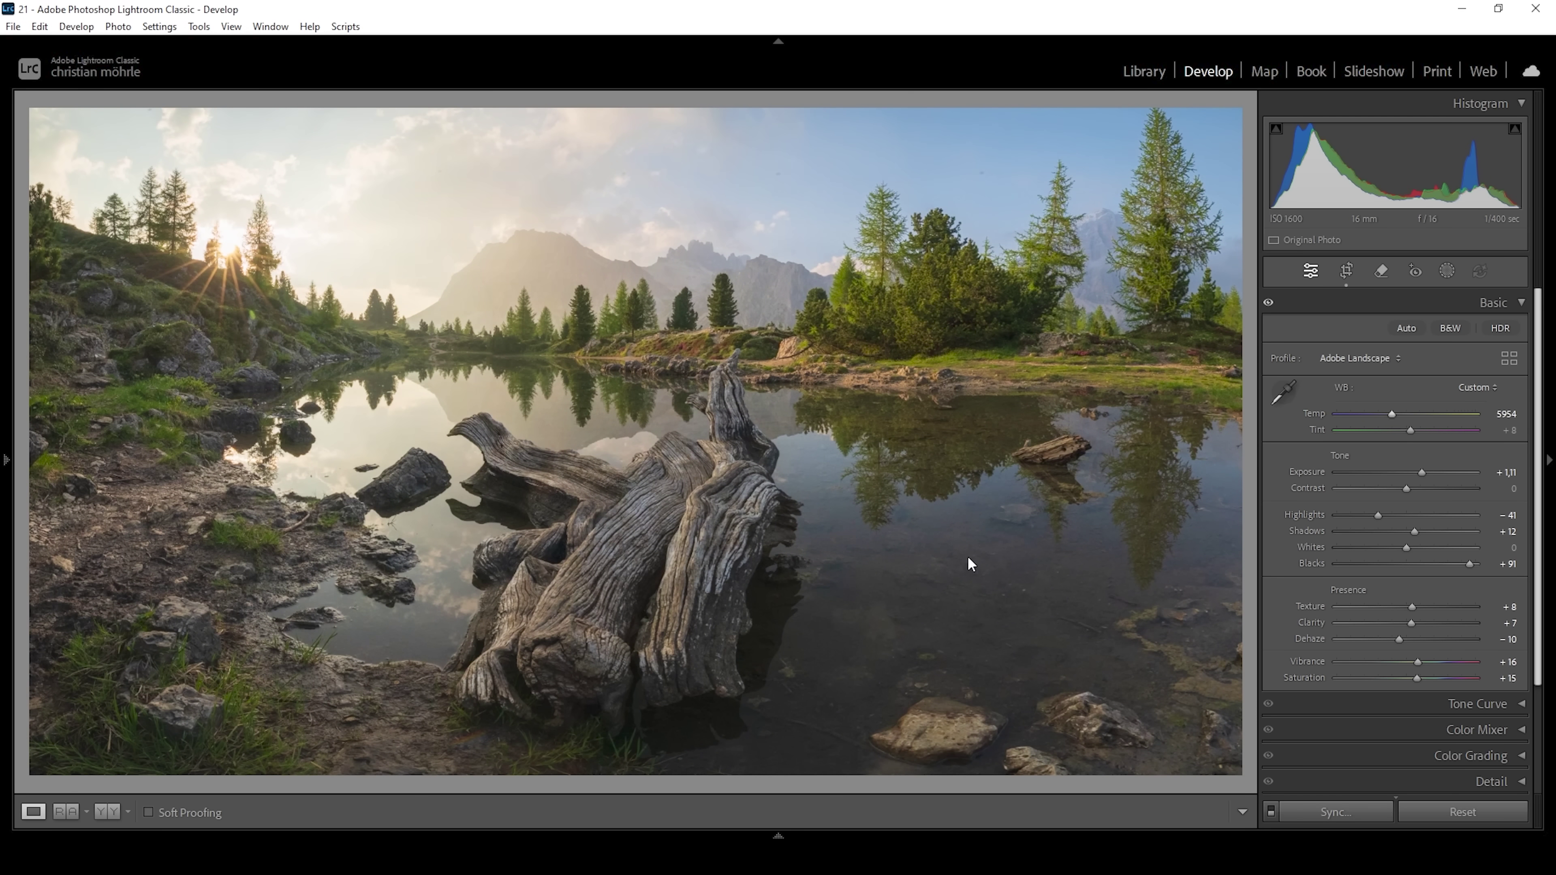
pyautogui.click(109, 813)
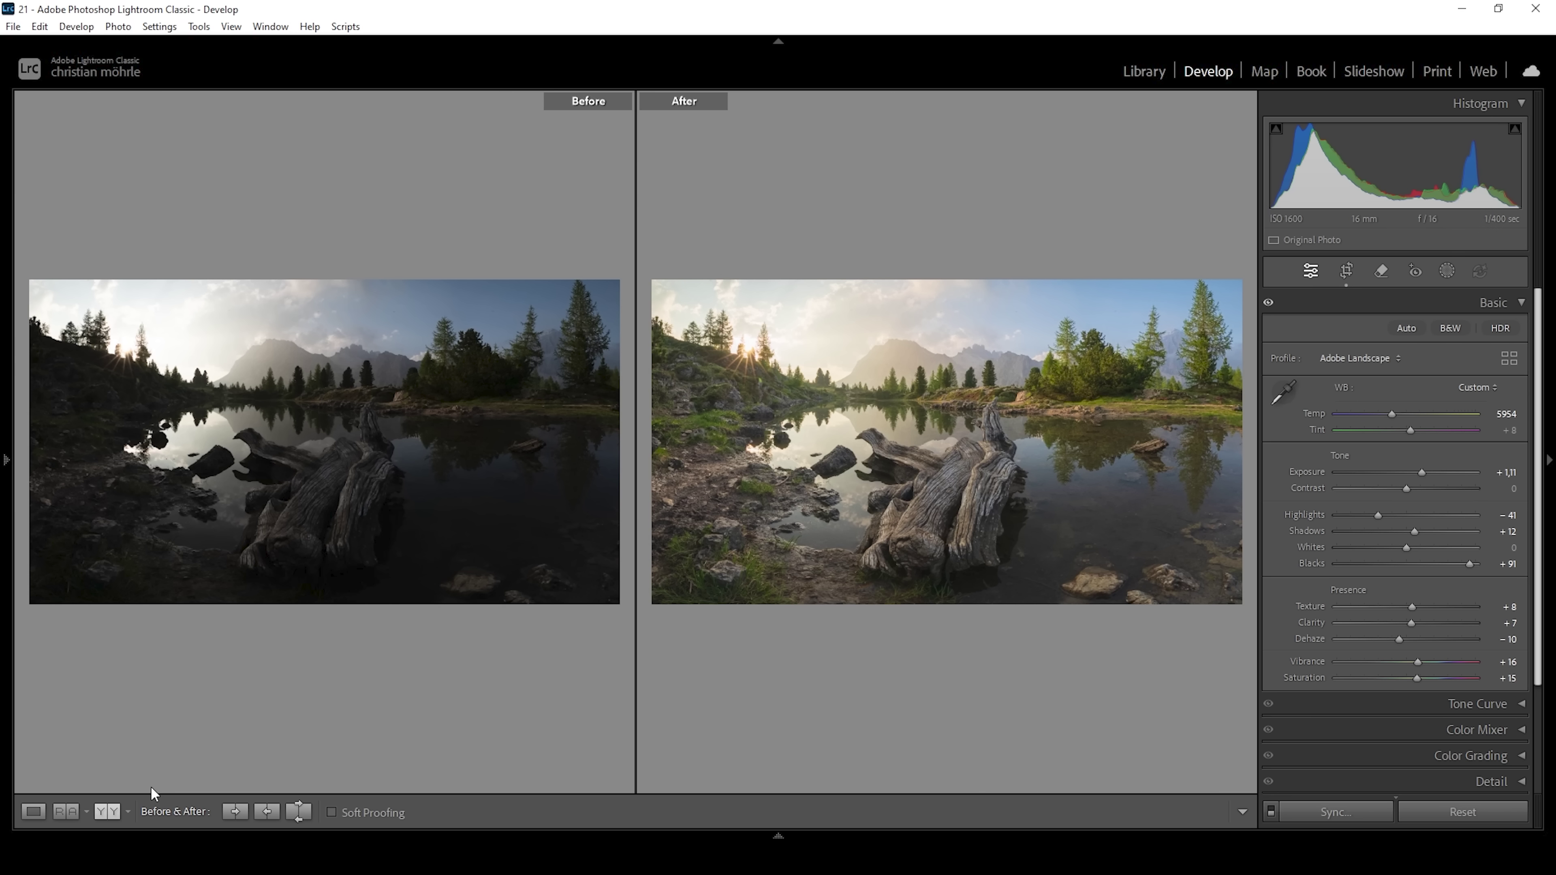
pyautogui.click(38, 815)
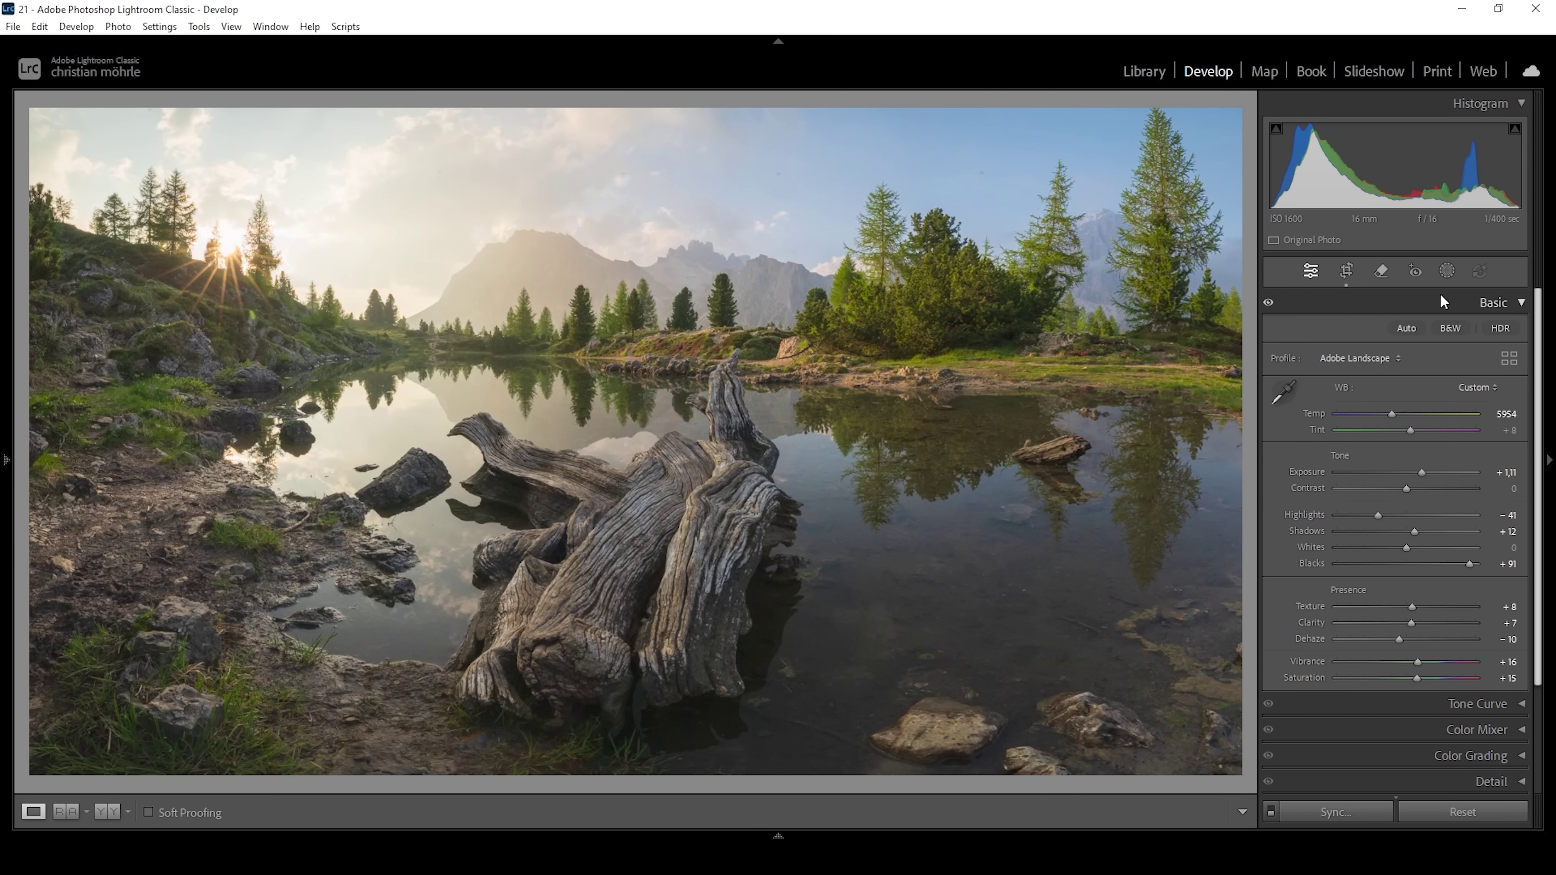
# Create a Color Range mask sampled from the blue sky above the trees on the photo's right side
pyautogui.click(1447, 272)
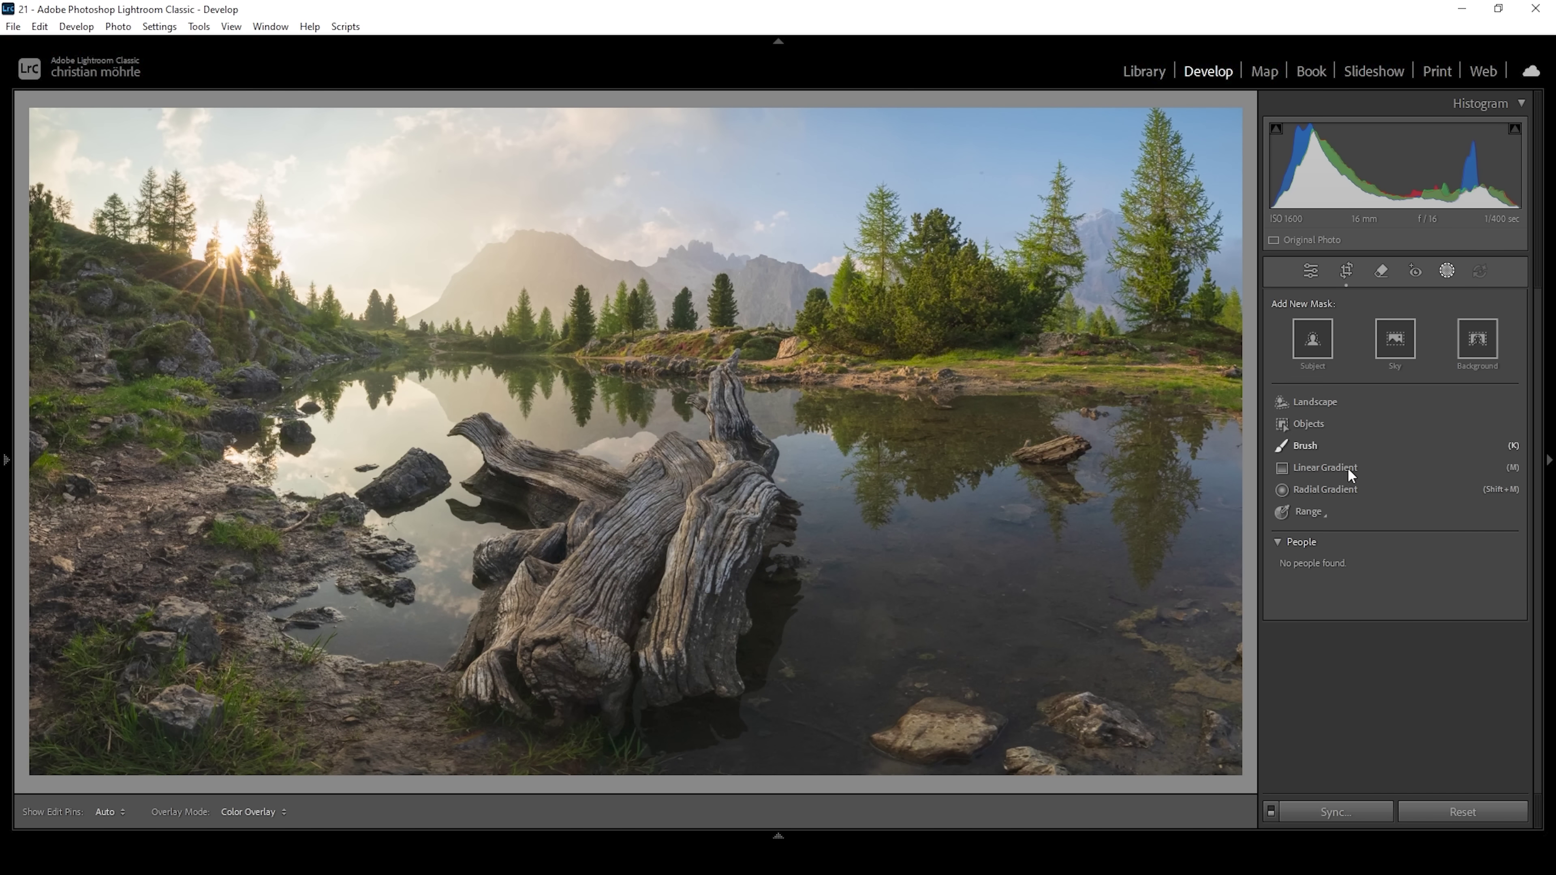
pyautogui.click(1320, 512)
pyautogui.click(1341, 545)
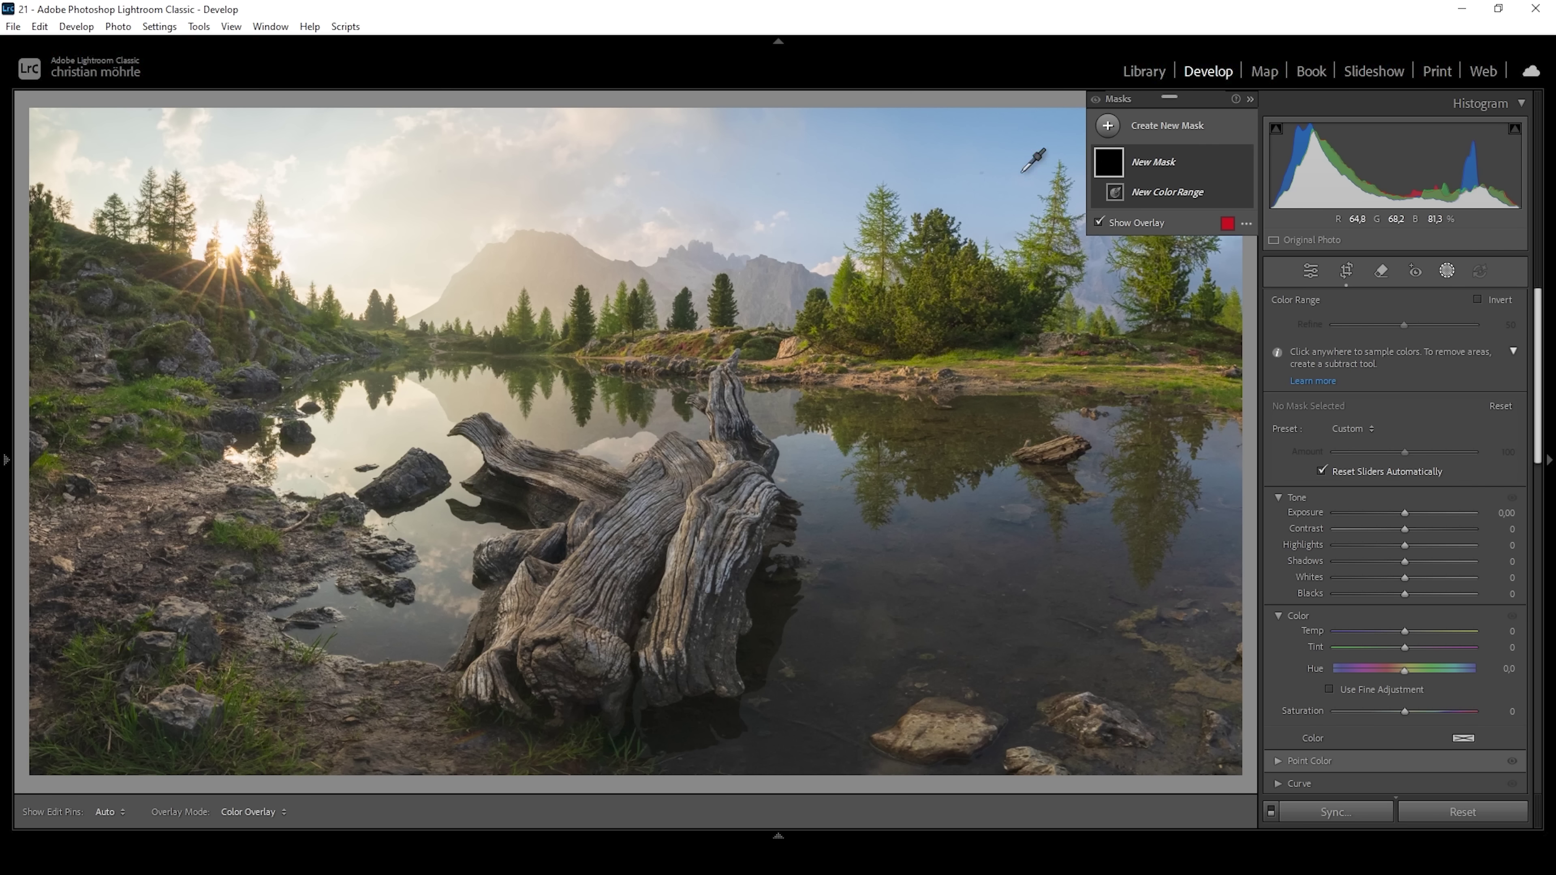
pyautogui.click(1015, 143)
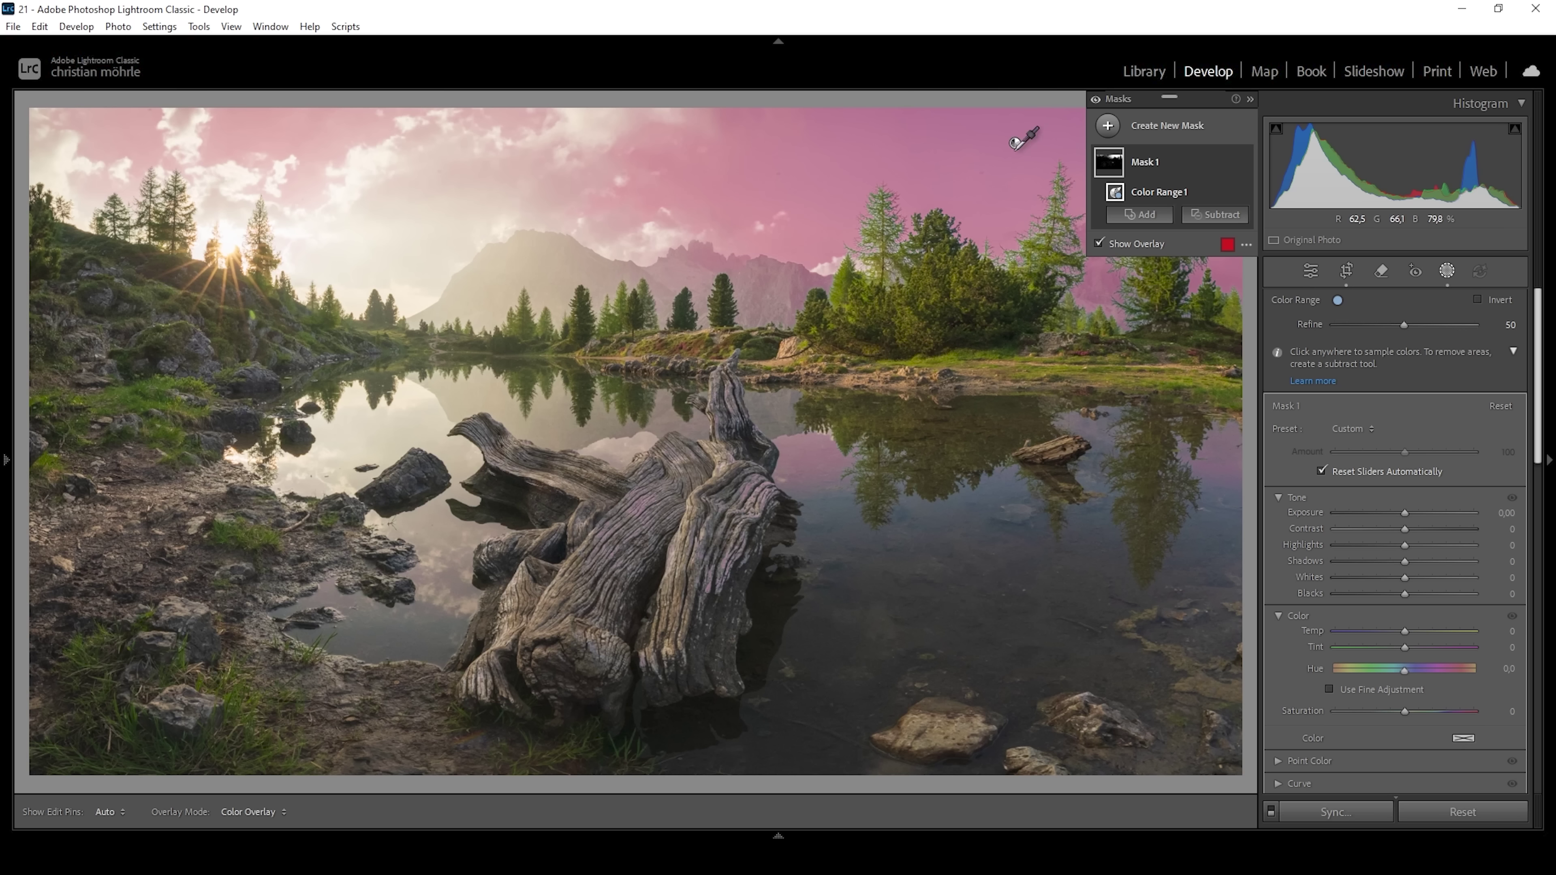
# Subtract a diagonal linear gradient from the sky mask to exclude the sun side, fading out from the driftwood's tip to the photo's upper edge
pyautogui.click(1221, 222)
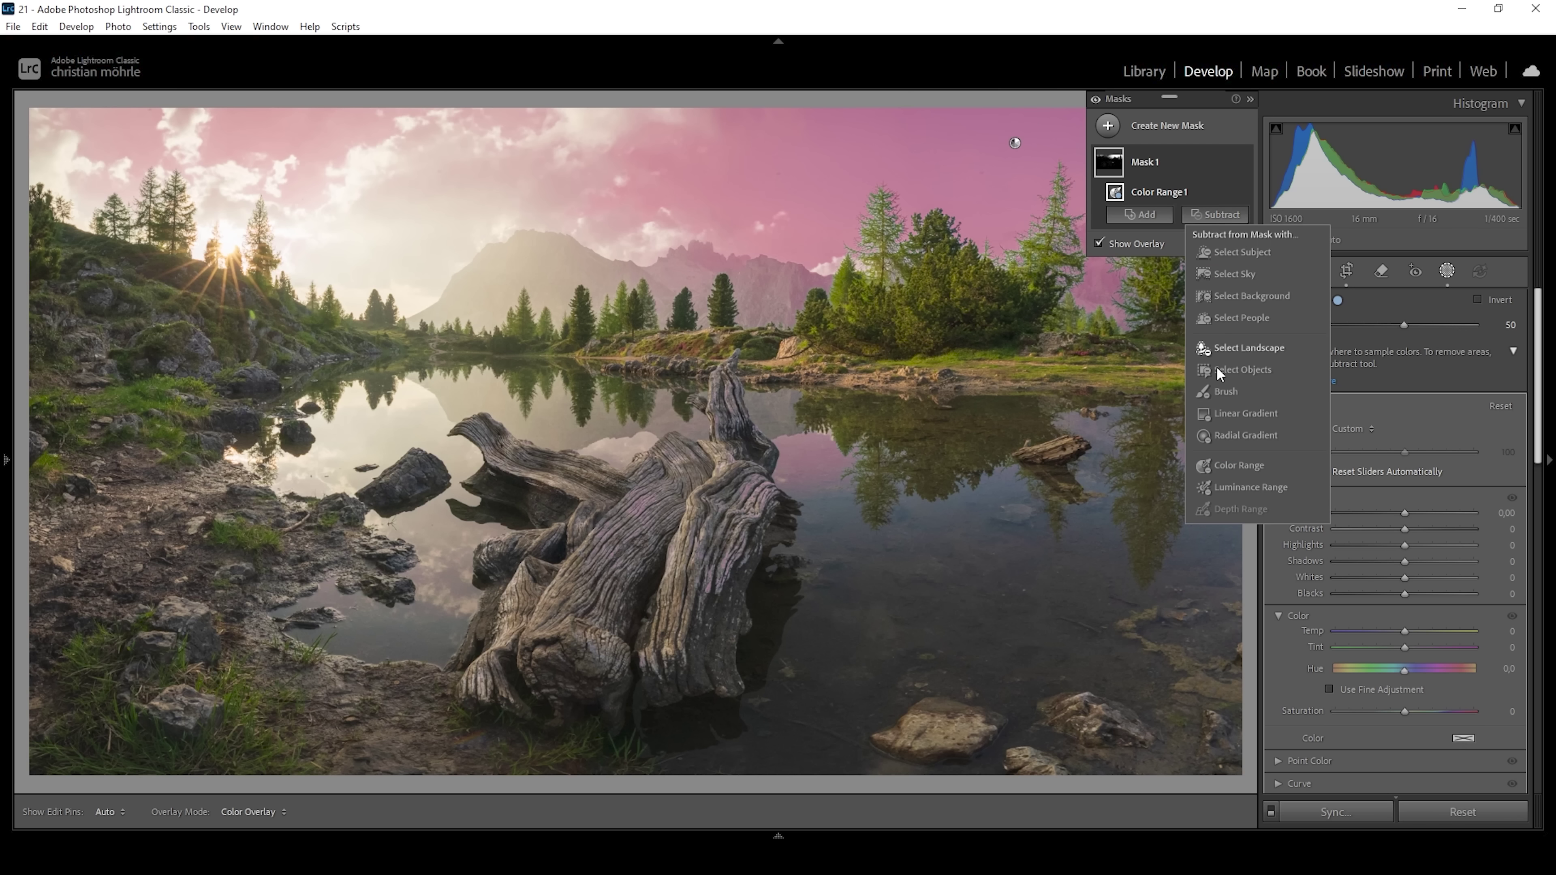
pyautogui.click(1232, 414)
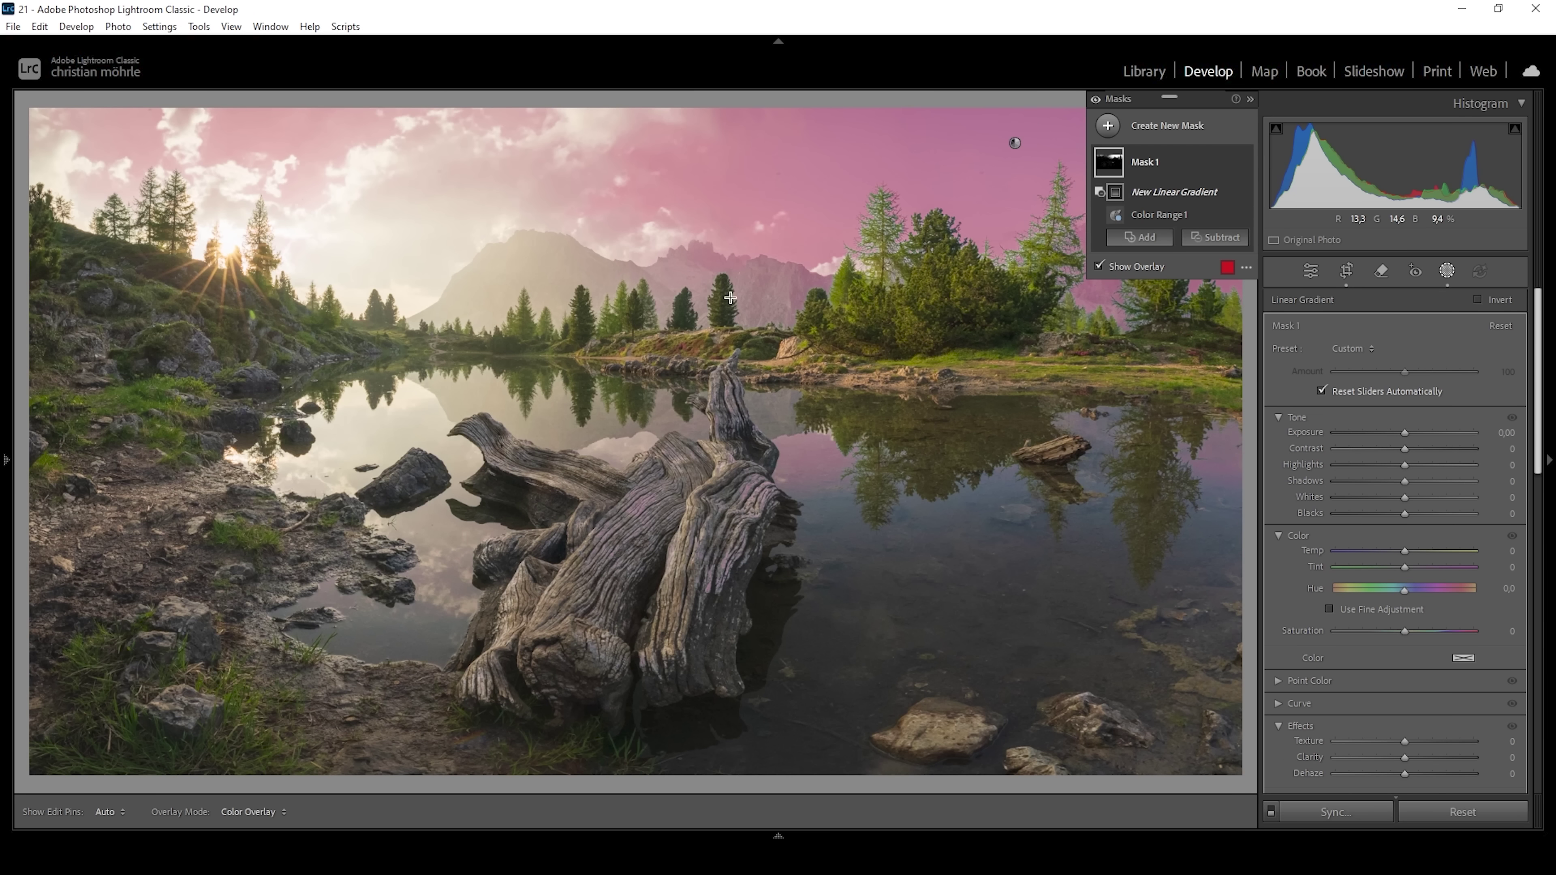
pyautogui.moveTo(784, 344); pyautogui.dragTo(897, 93)
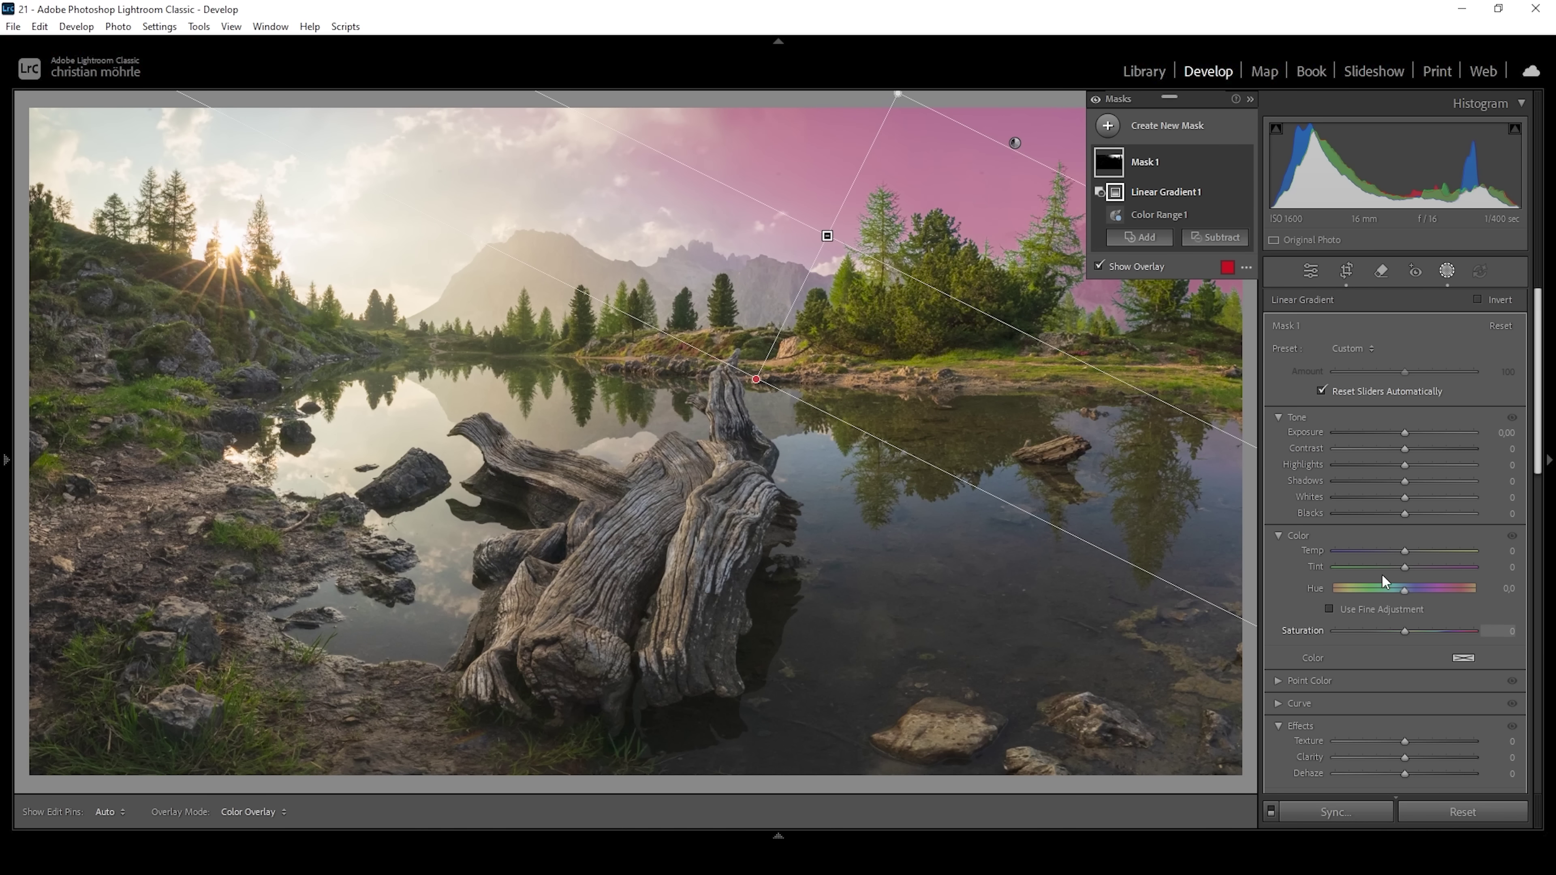
# Set the sky mask's Exposure to -0,42, Blacks to -15 and Saturation to -16
pyautogui.moveTo(1405, 431); pyautogui.dragTo(1397, 431)
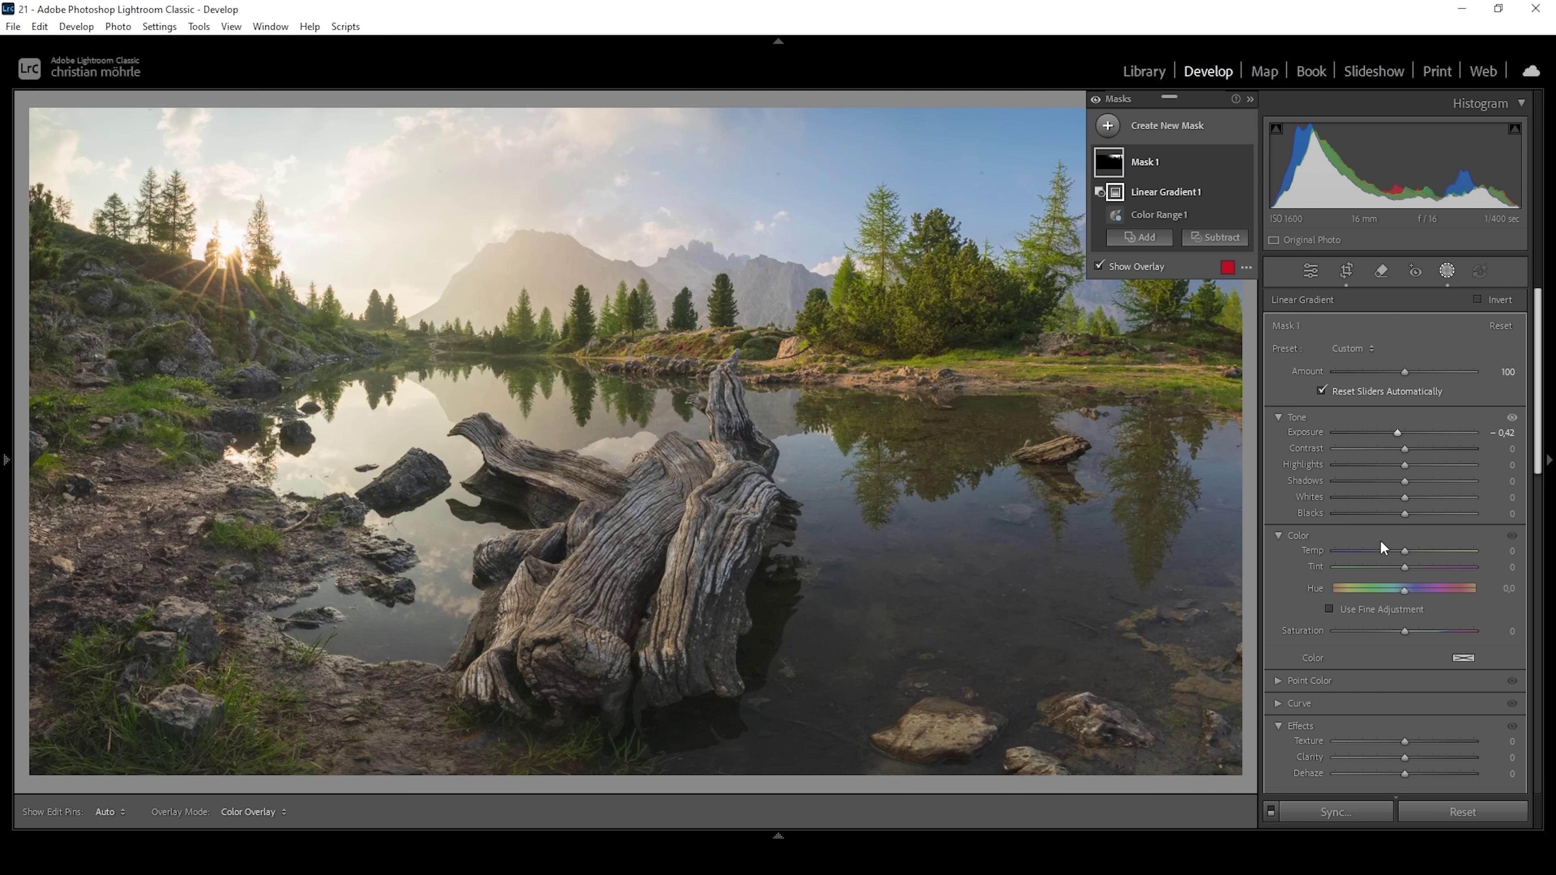
pyautogui.moveTo(1405, 514); pyautogui.dragTo(1404, 517)
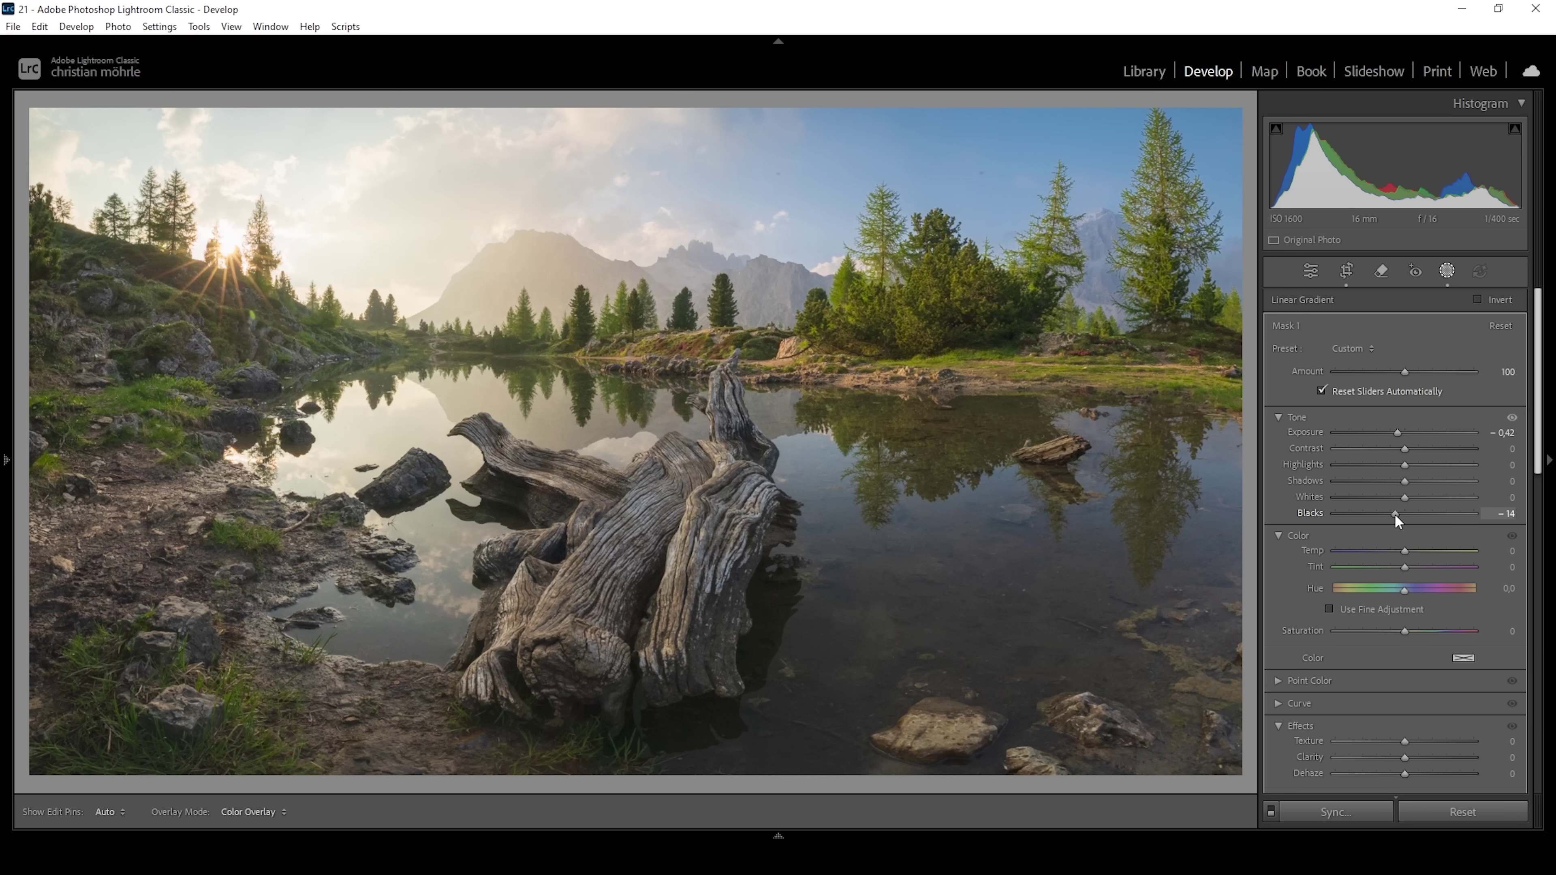
pyautogui.moveTo(1395, 513); pyautogui.dragTo(1395, 514)
pyautogui.moveTo(1405, 631); pyautogui.dragTo(1398, 629)
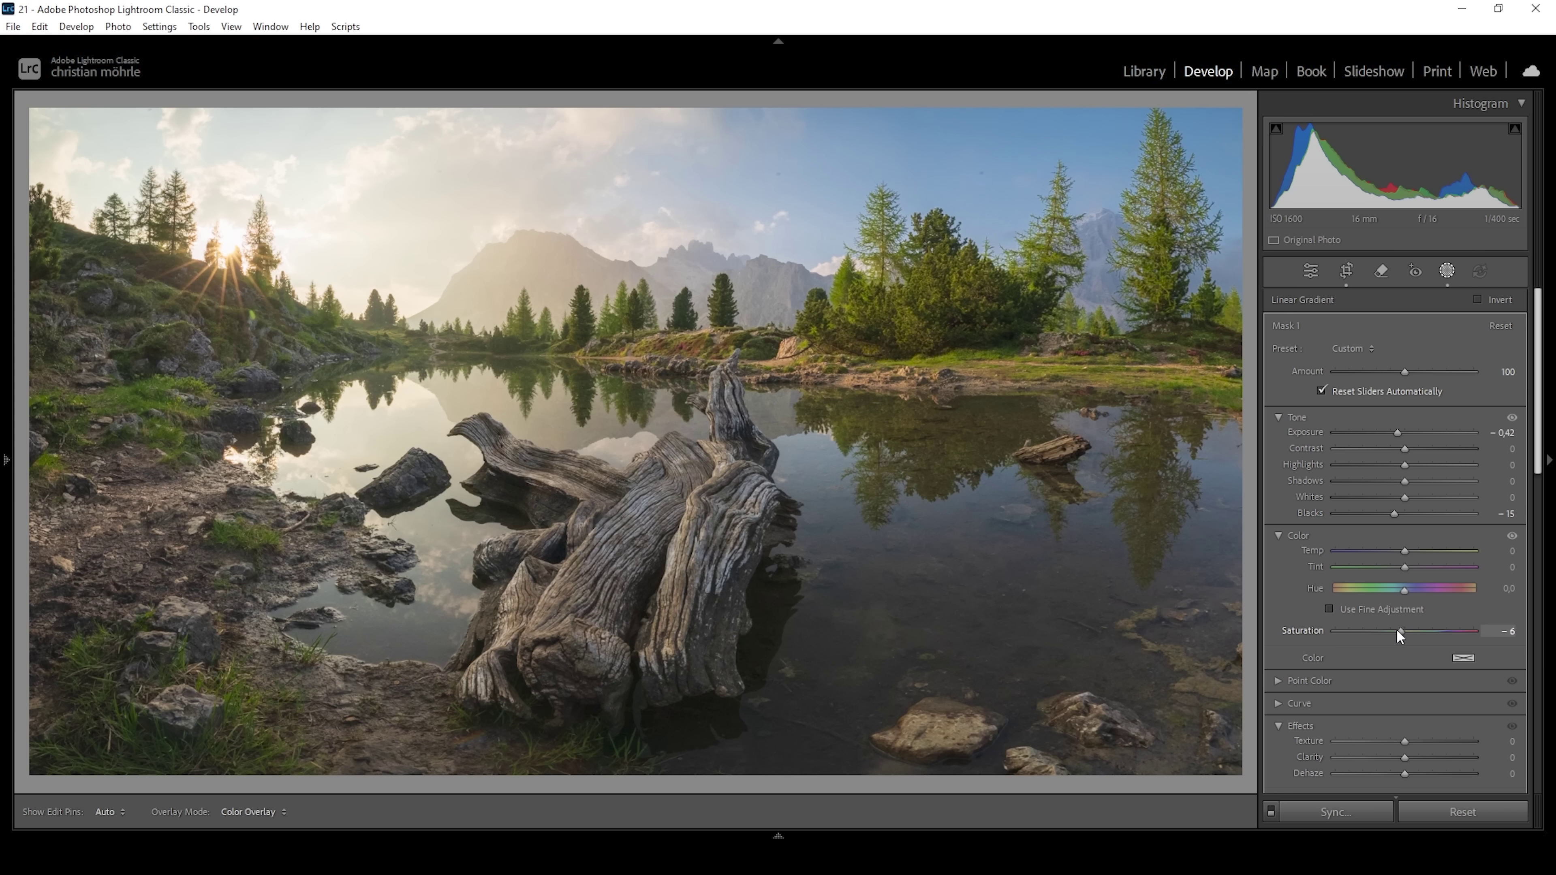
pyautogui.moveTo(1393, 630); pyautogui.dragTo(1389, 629)
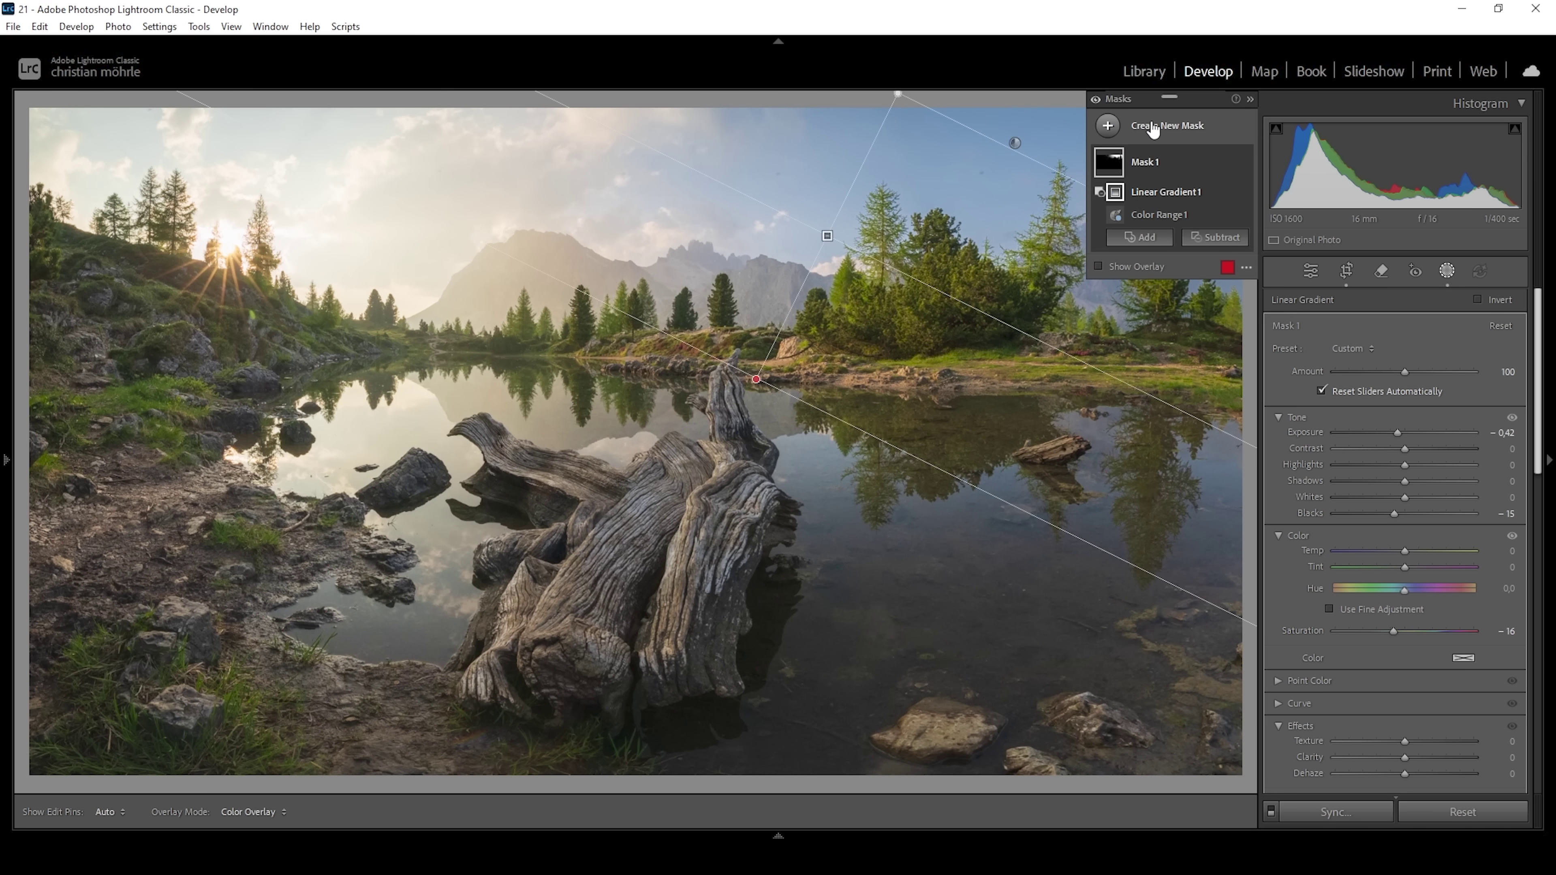
# Create a Landscape mask for Water and set its Exposure to -0,23 and Contrast to 28
pyautogui.click(1111, 125)
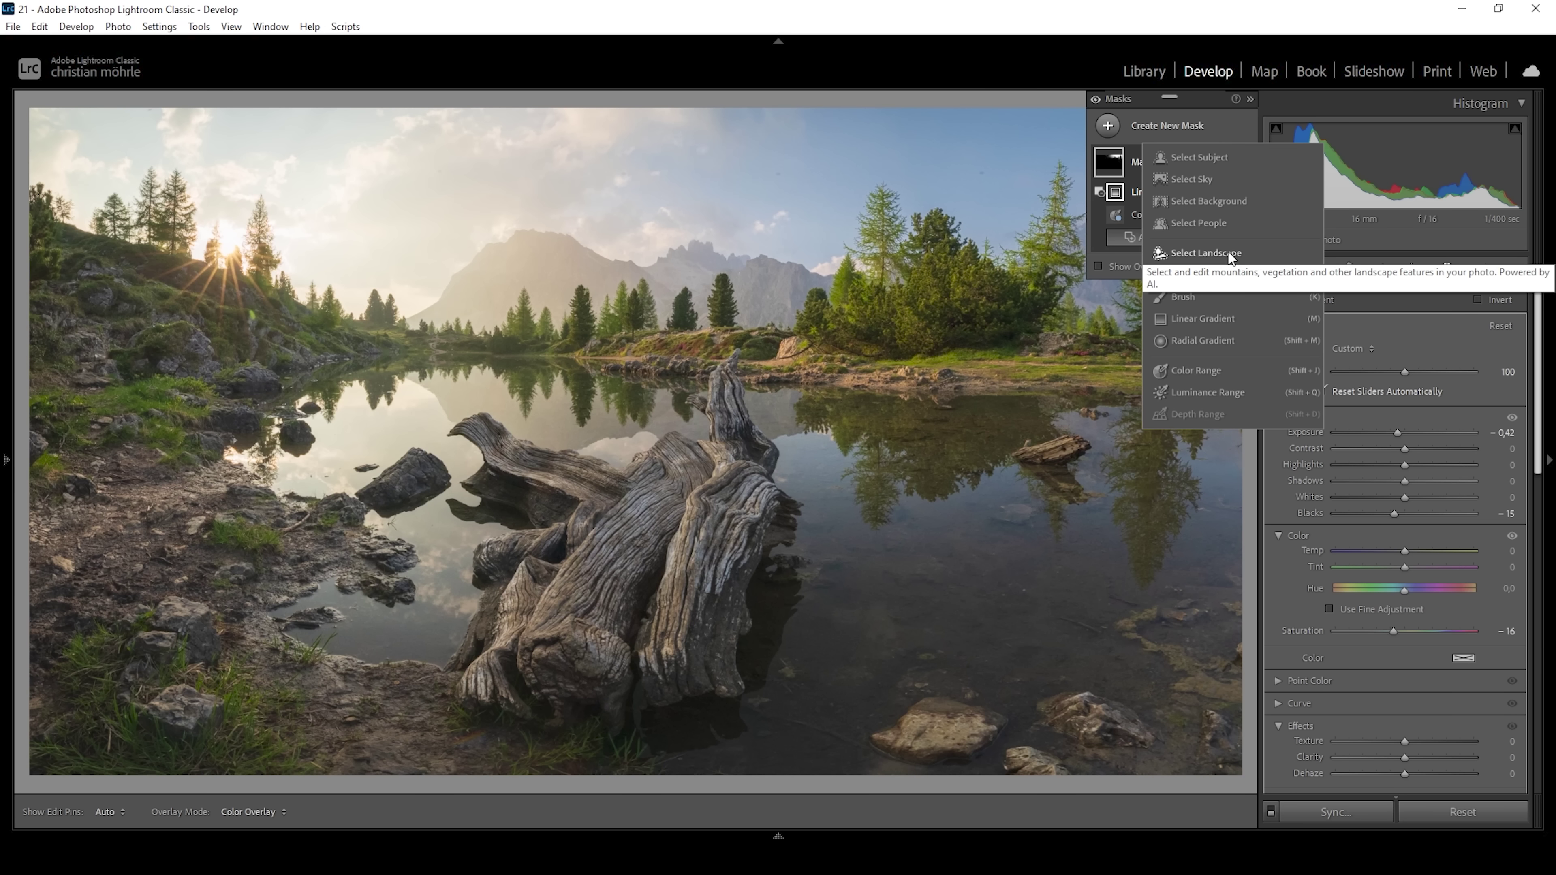
pyautogui.press('Escape')
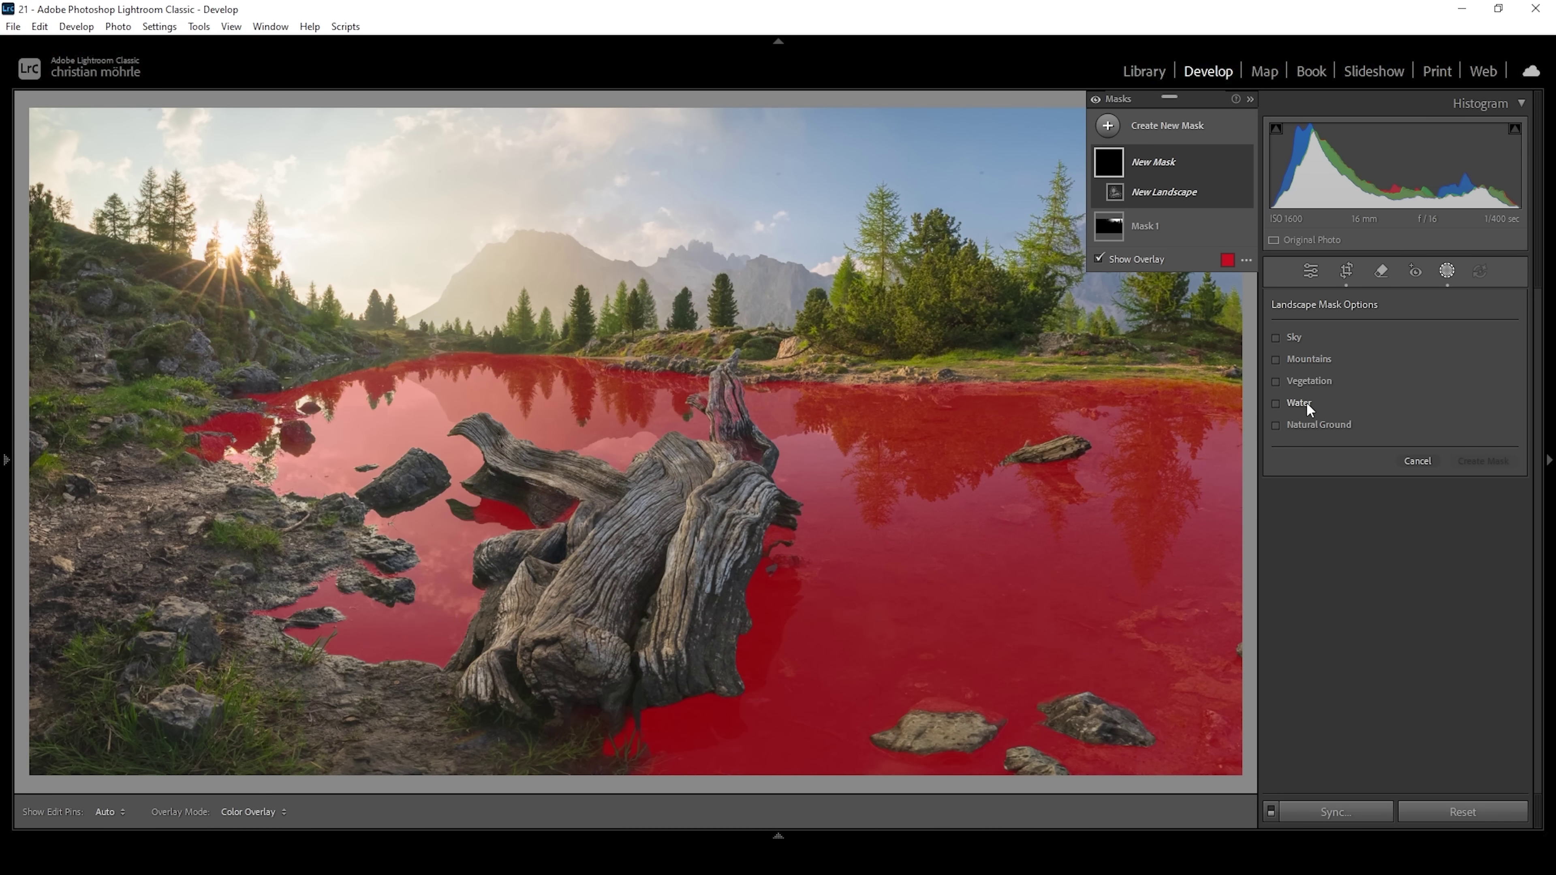
pyautogui.click(1305, 402)
pyautogui.click(1473, 460)
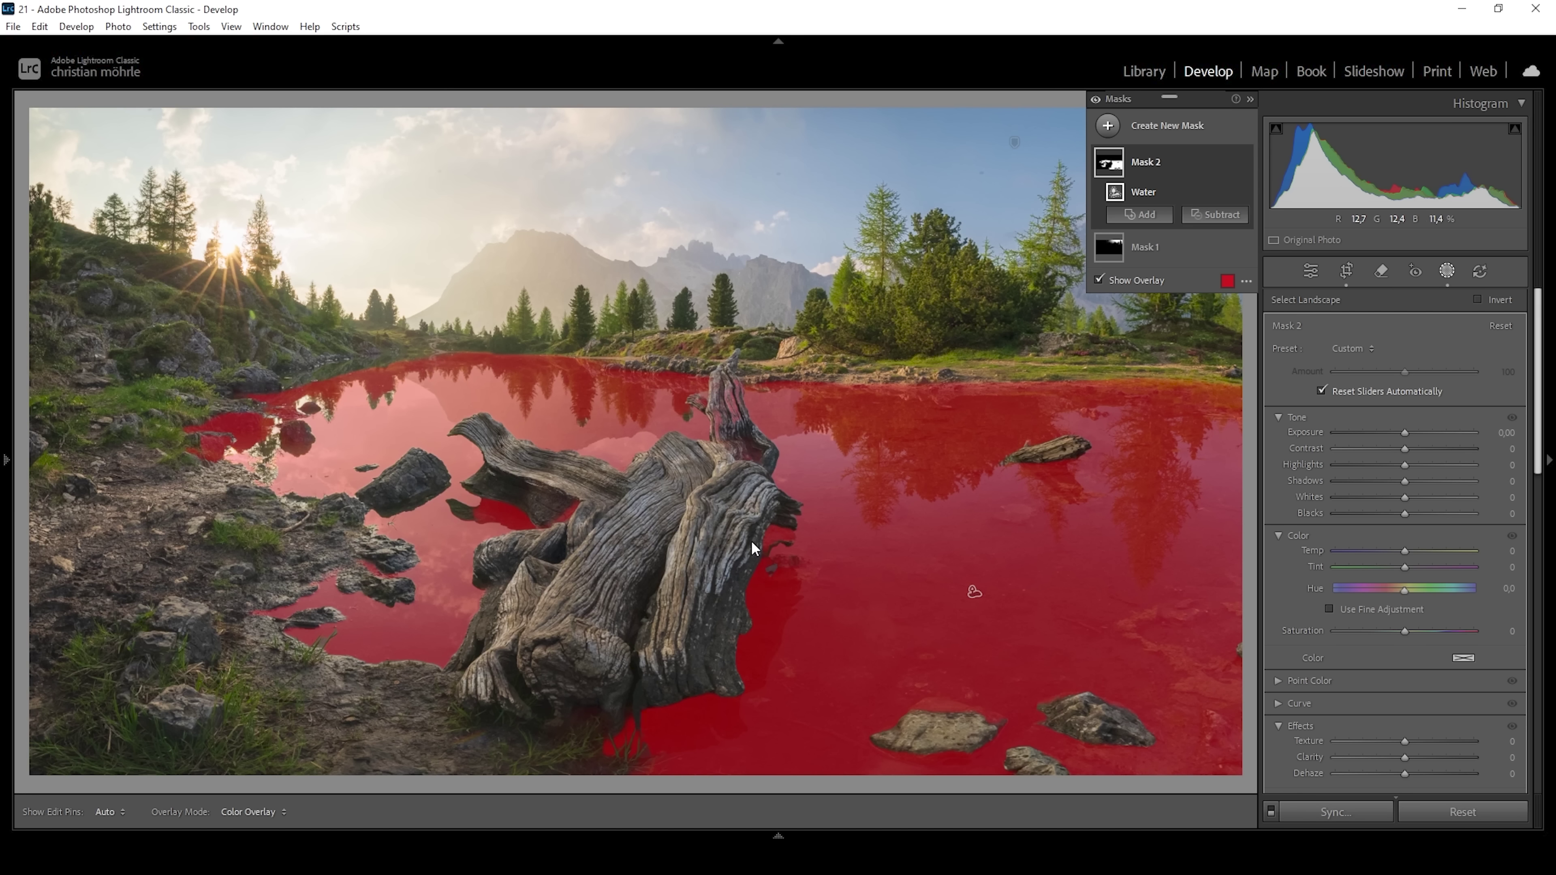
pyautogui.moveTo(1405, 436); pyautogui.dragTo(1399, 436)
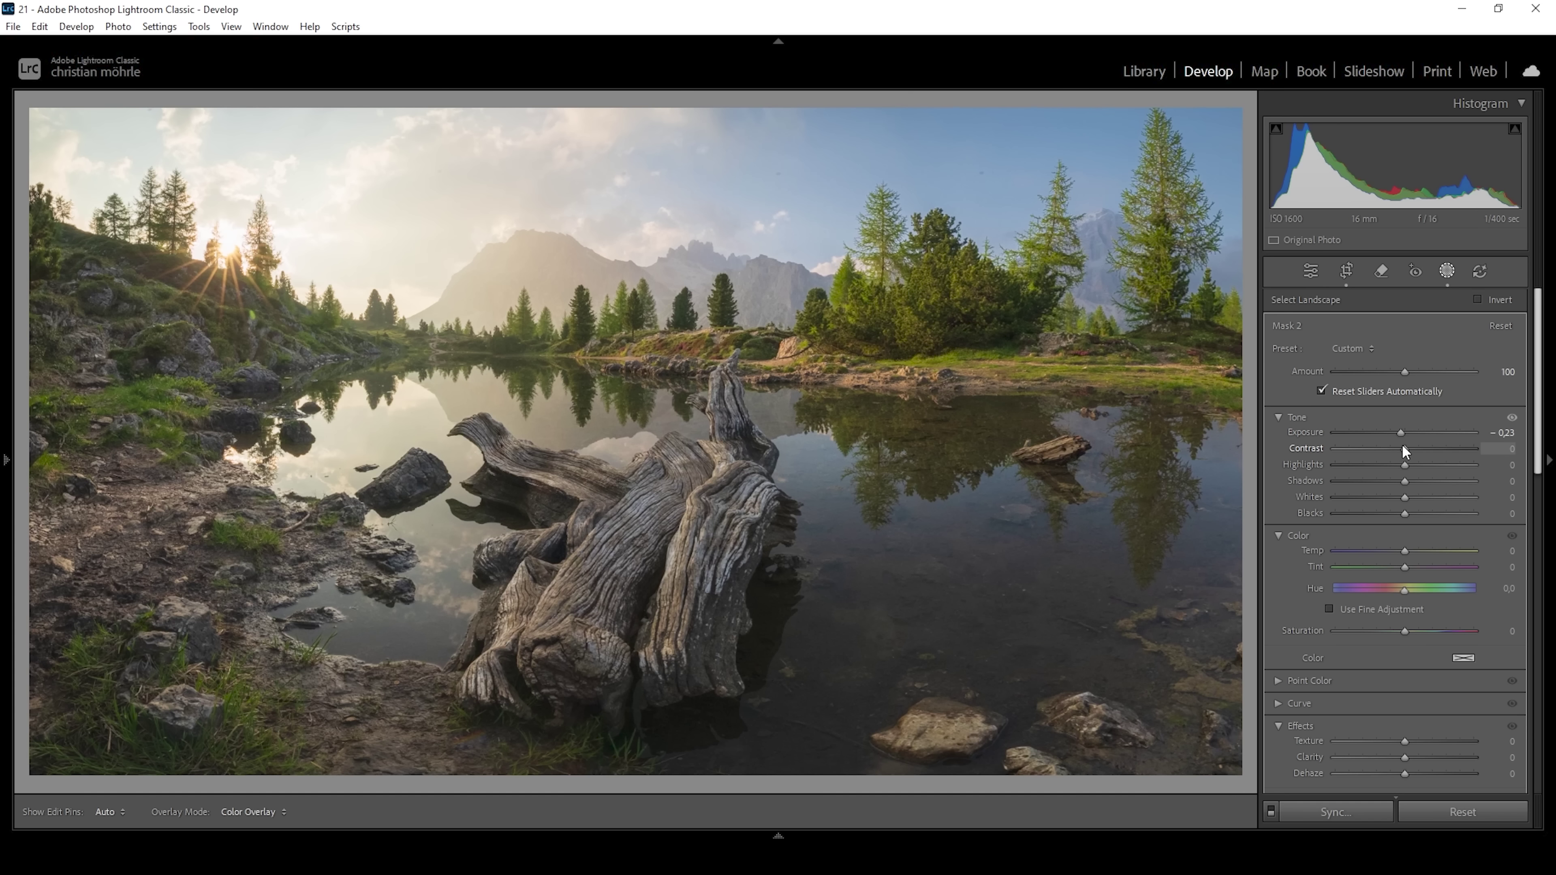
pyautogui.moveTo(1408, 448); pyautogui.dragTo(1423, 448)
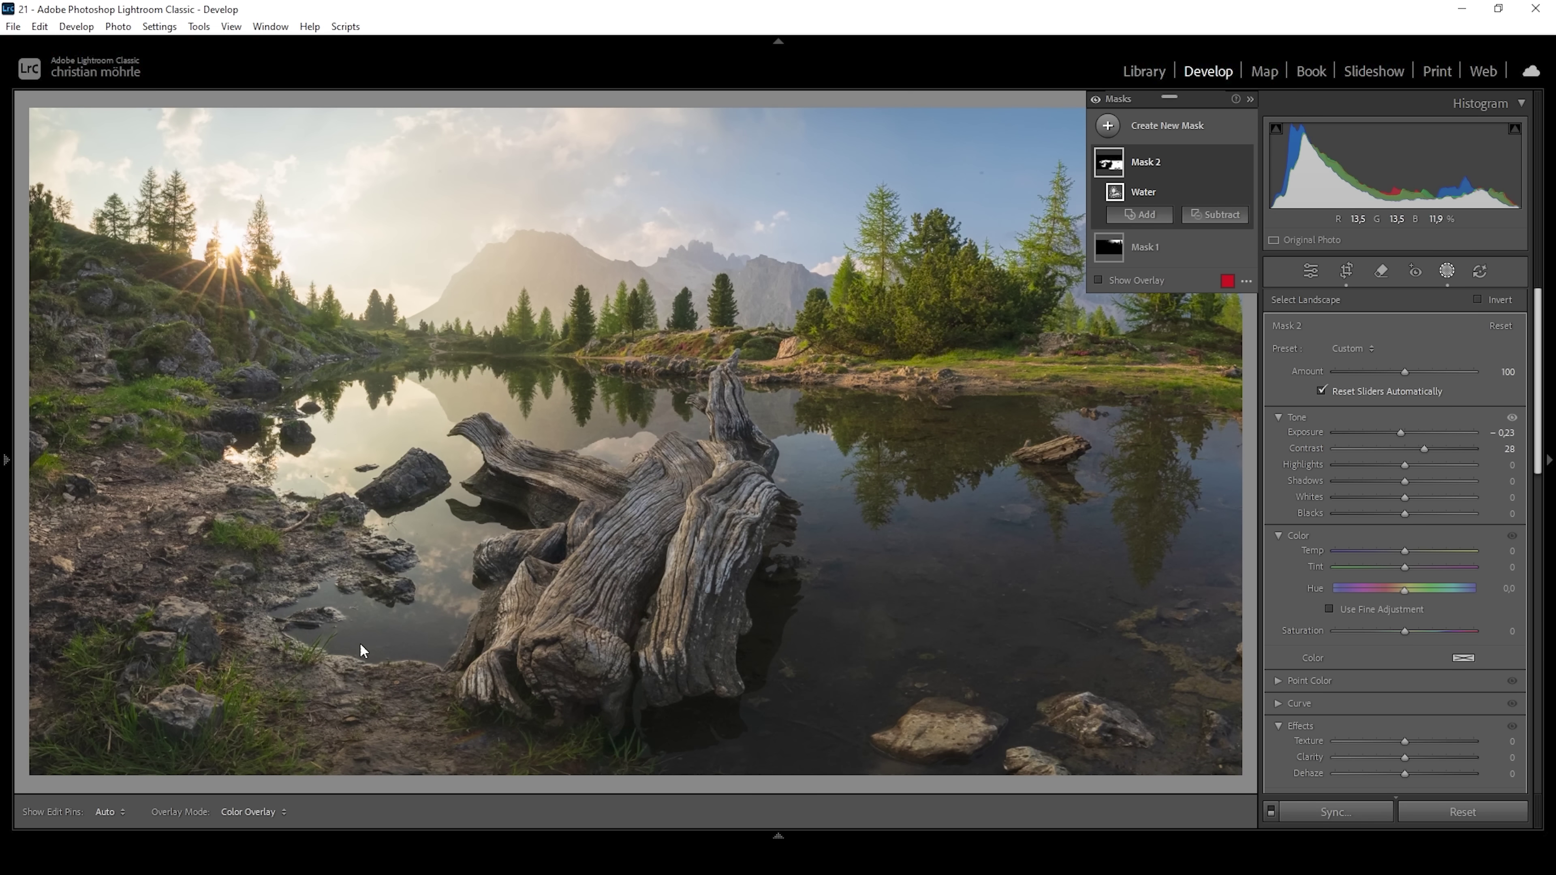
# Set the water mask's Clarity to 20
pyautogui.scroll(-5, 1444, 628)
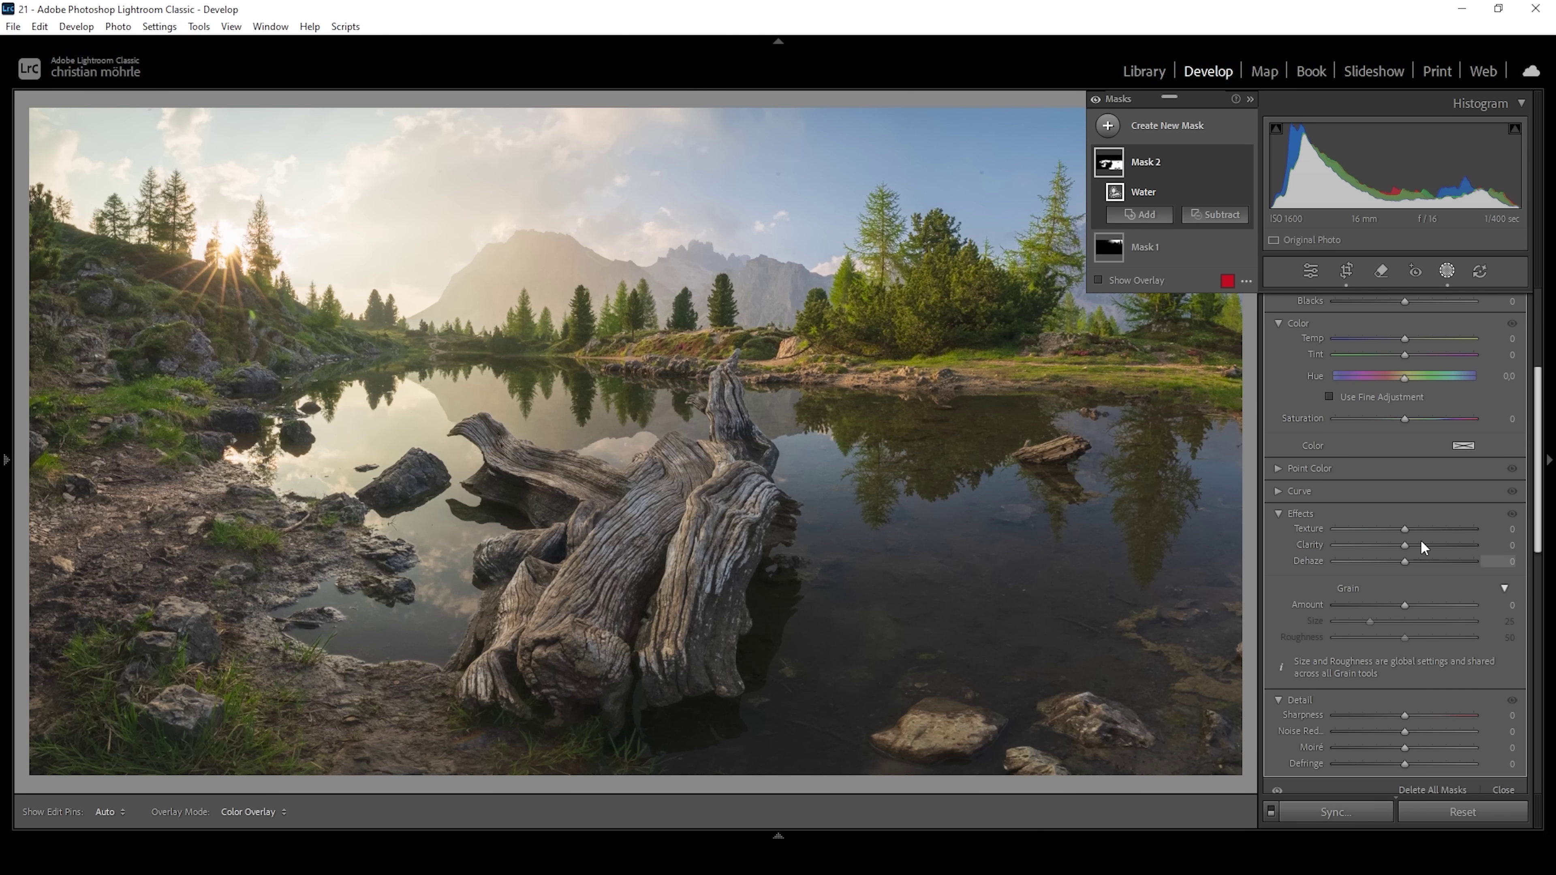
pyautogui.moveTo(1411, 544); pyautogui.dragTo(1415, 545)
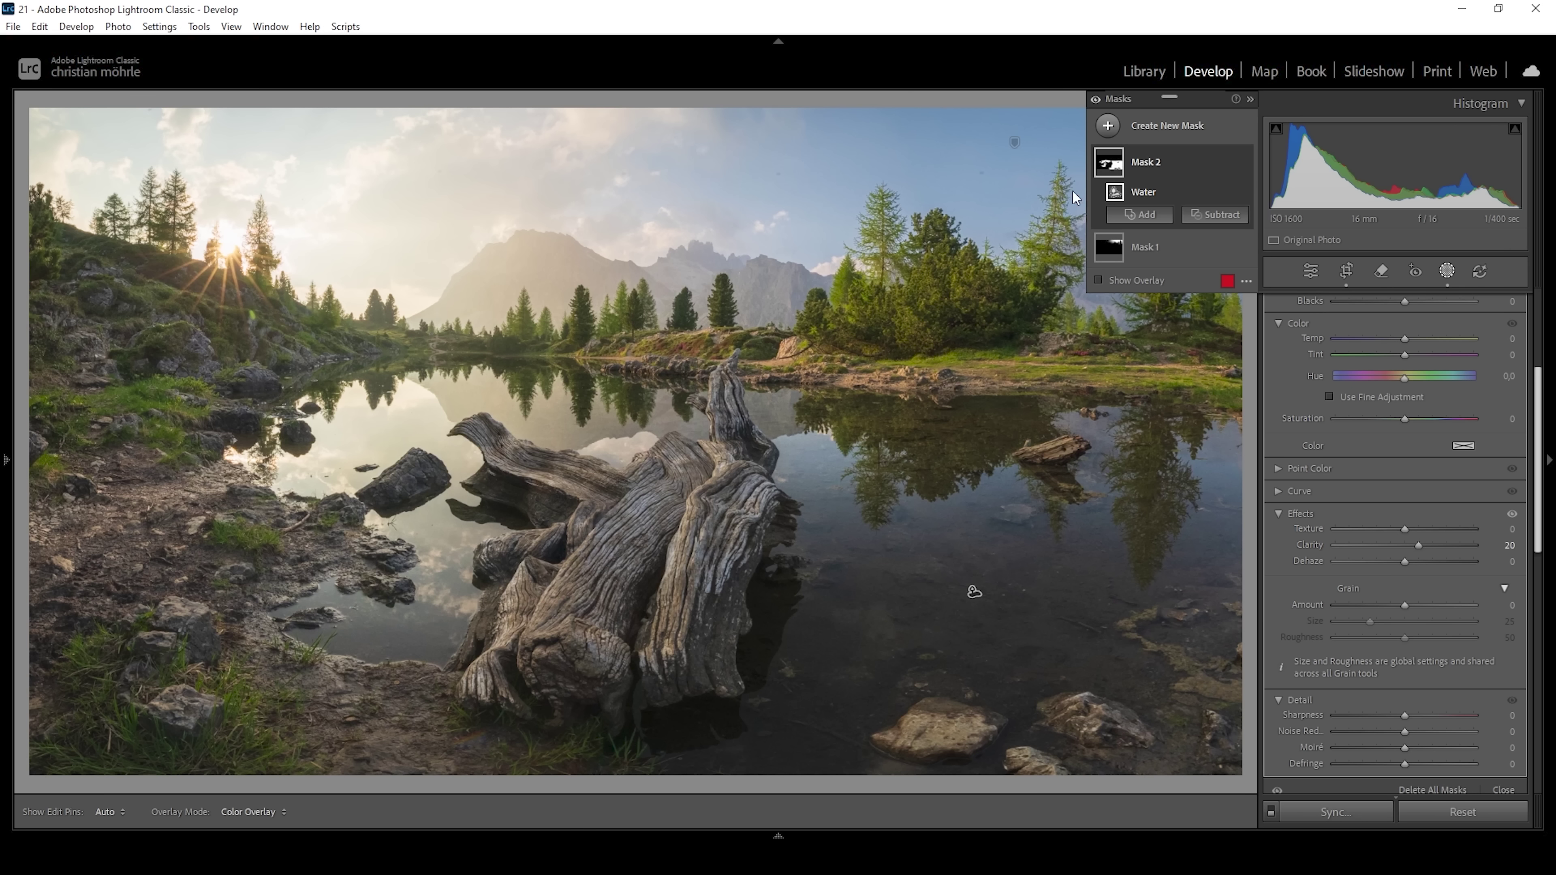
# Create a diagonal linear gradient mask over the photo's lower-left shore, fading out toward the driftwood's left branch
pyautogui.click(1107, 126)
pyautogui.click(1204, 332)
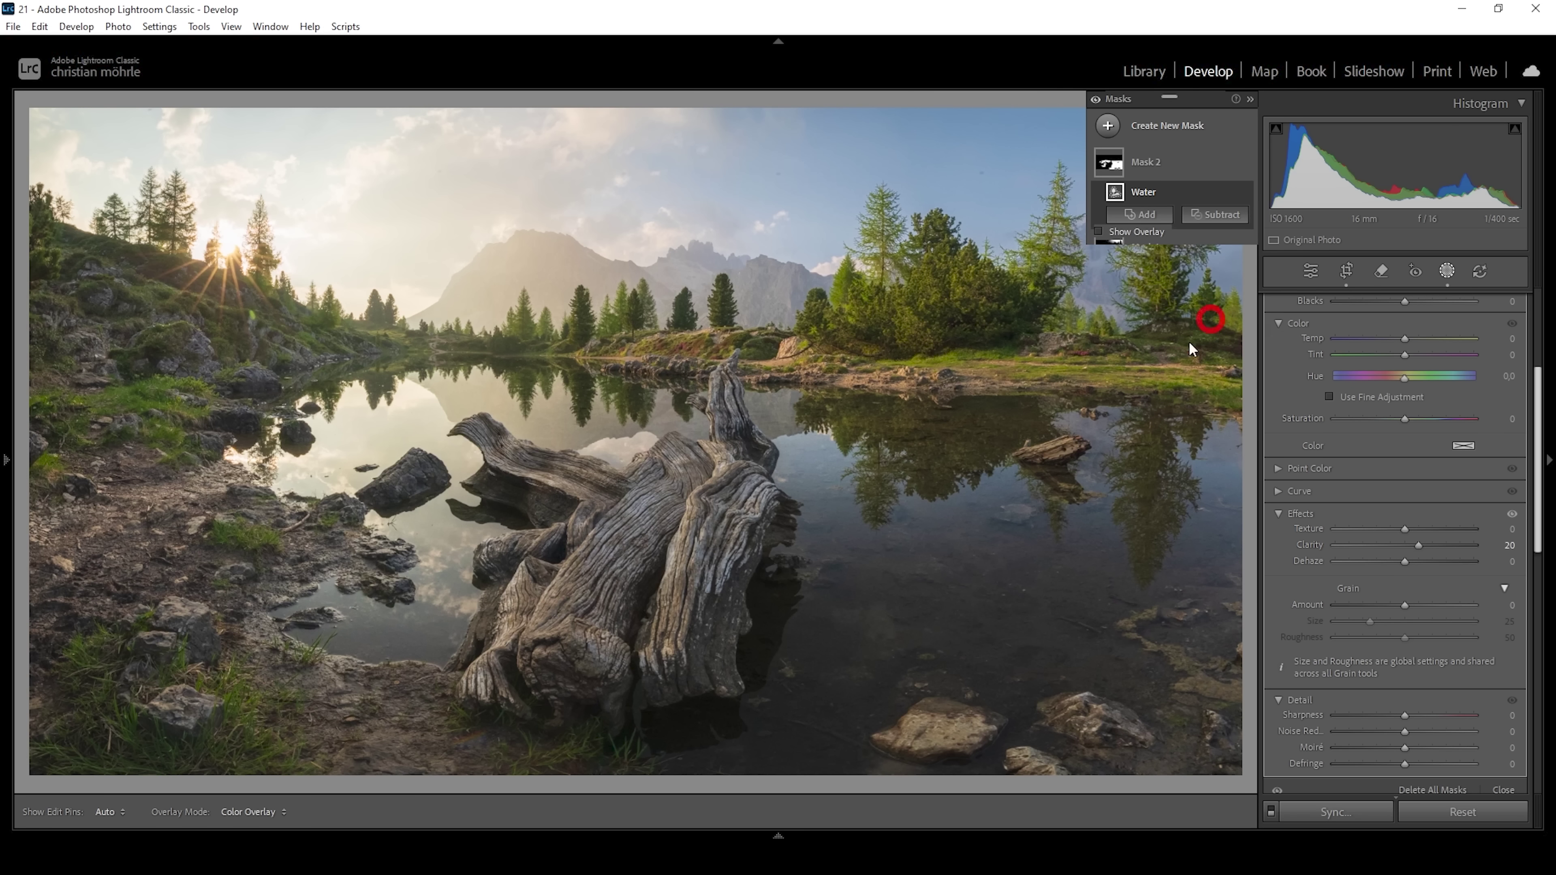
pyautogui.moveTo(339, 697); pyautogui.dragTo(488, 448)
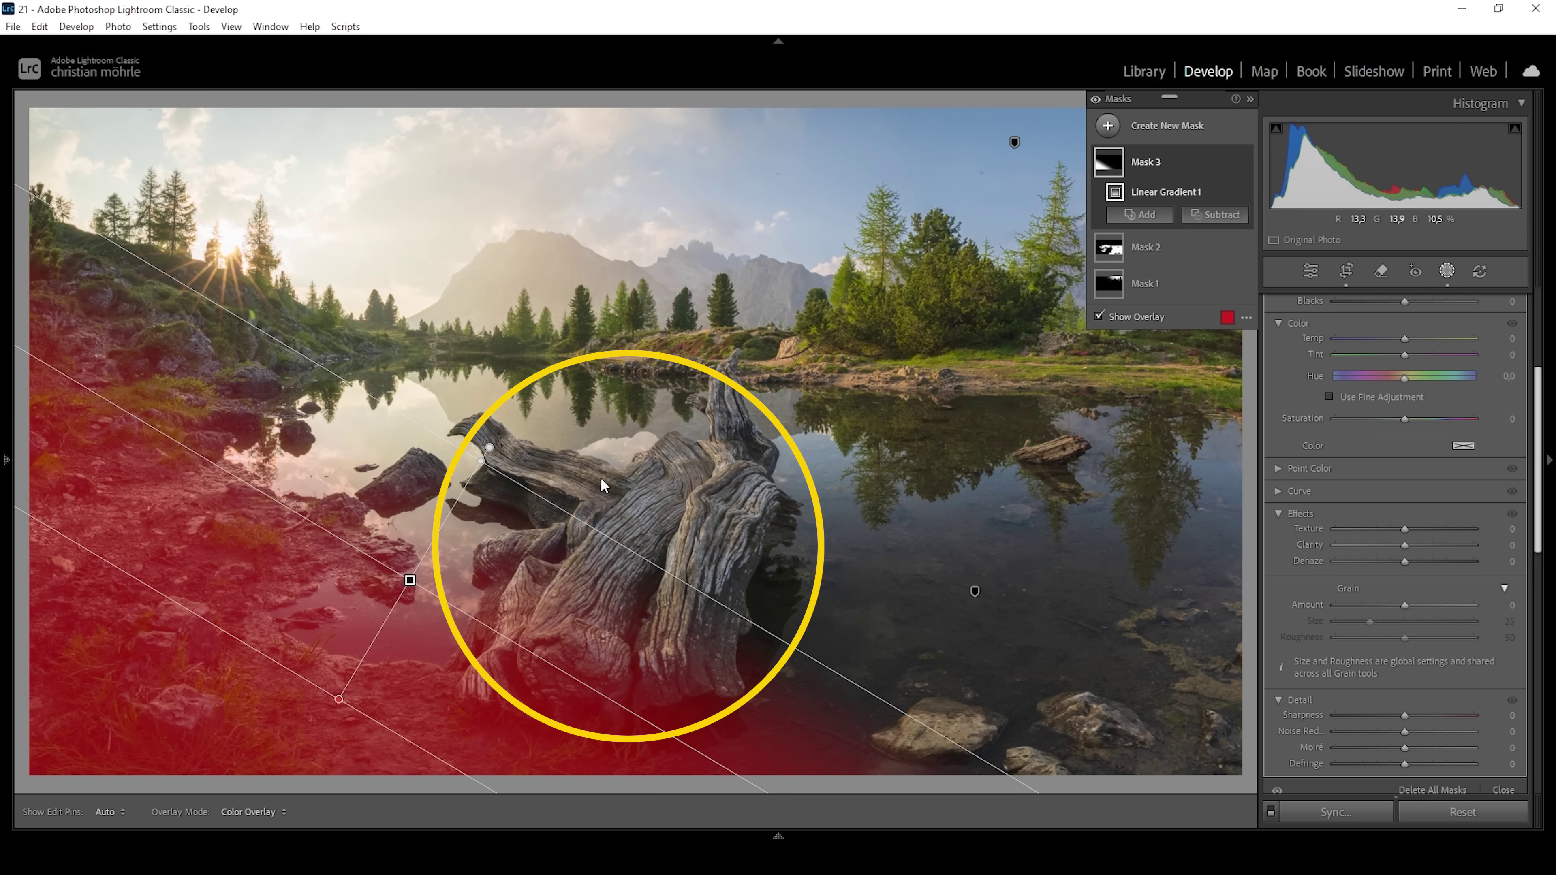
# Subtract the automatically selected subject from the shore gradient mask and set the mask's Exposure to -0,79
pyautogui.click(1215, 215)
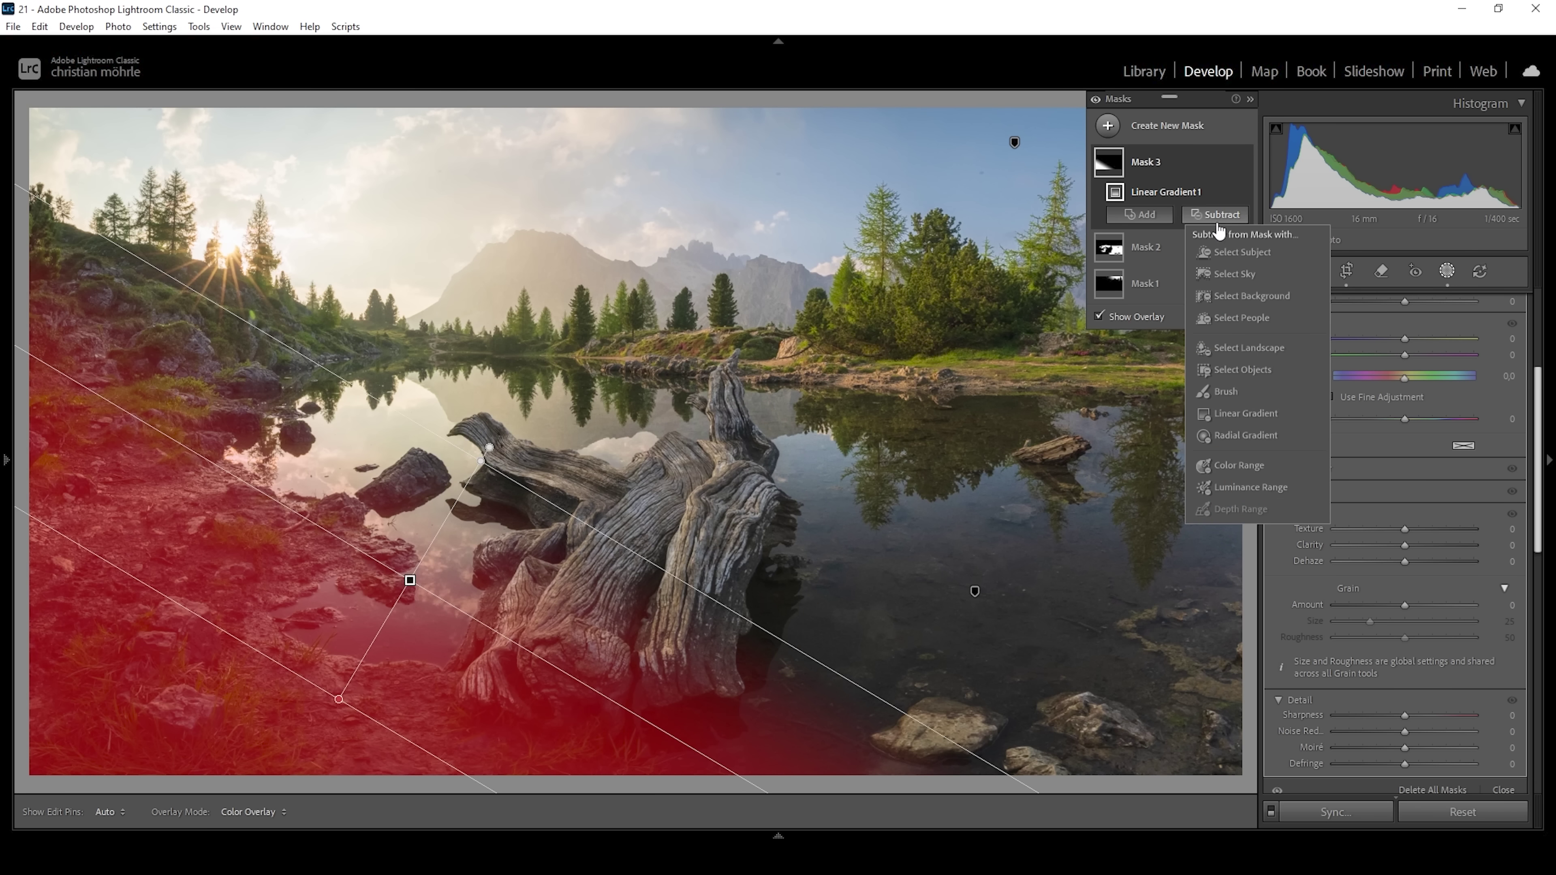
pyautogui.click(1225, 253)
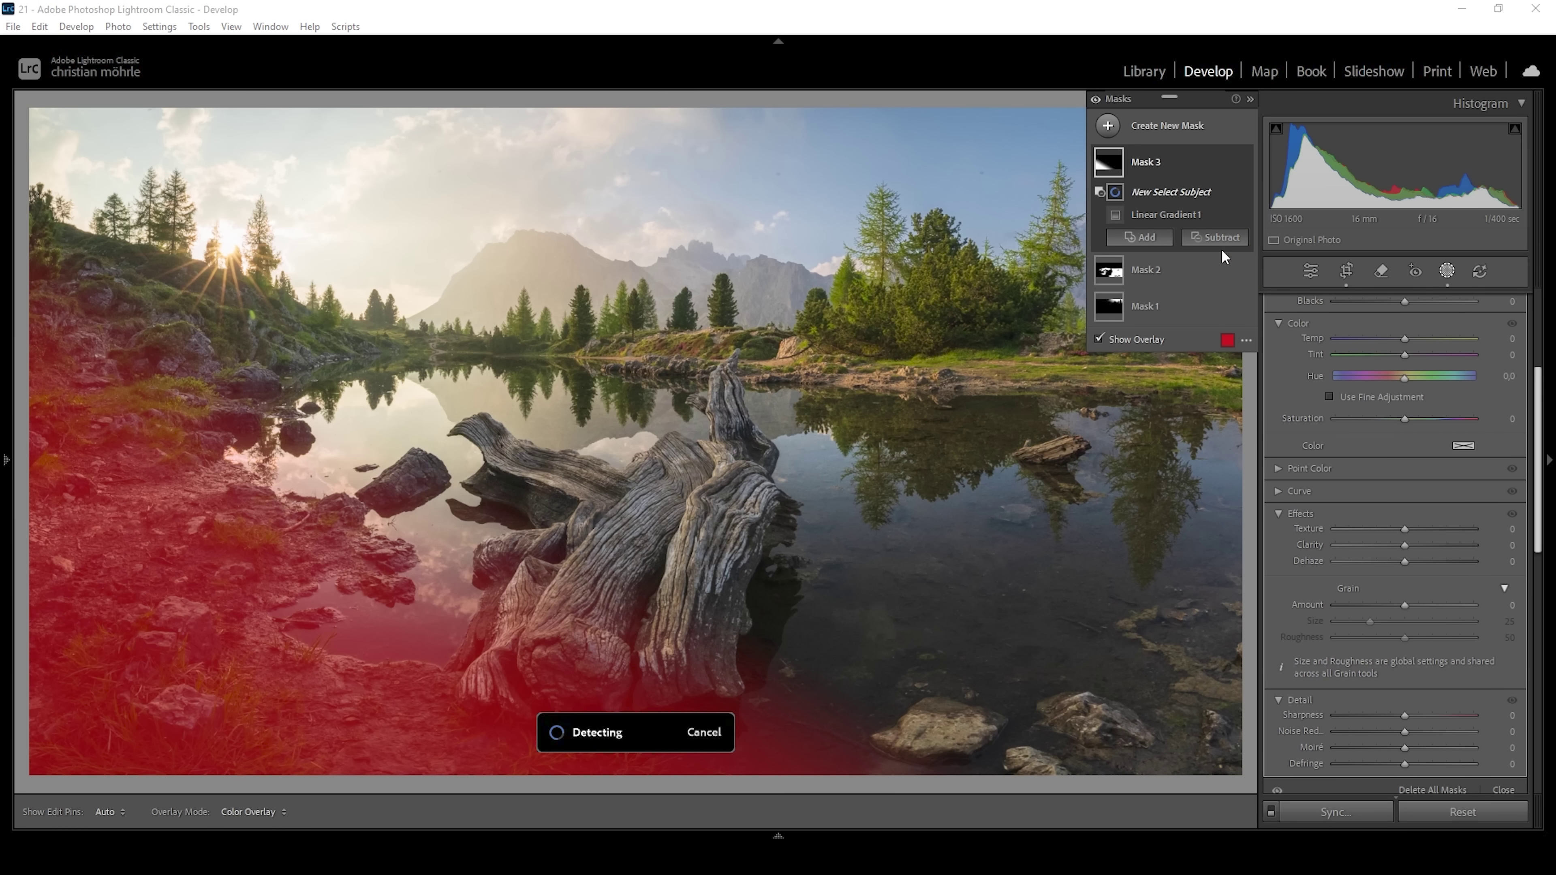
pyautogui.scroll(4, 1440, 496)
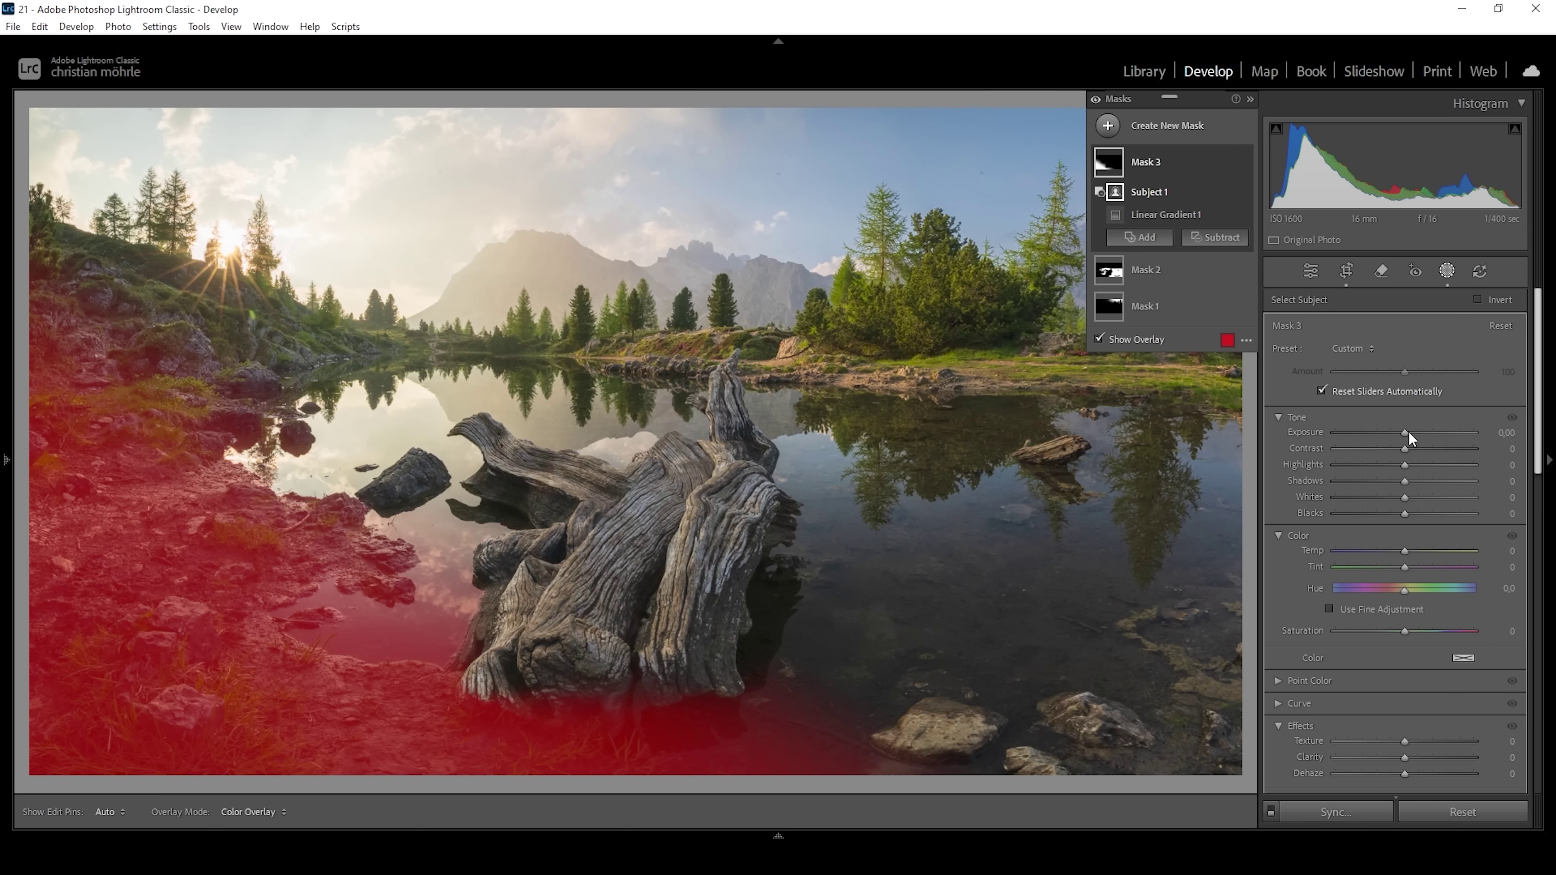
pyautogui.moveTo(1409, 431); pyautogui.dragTo(1396, 433)
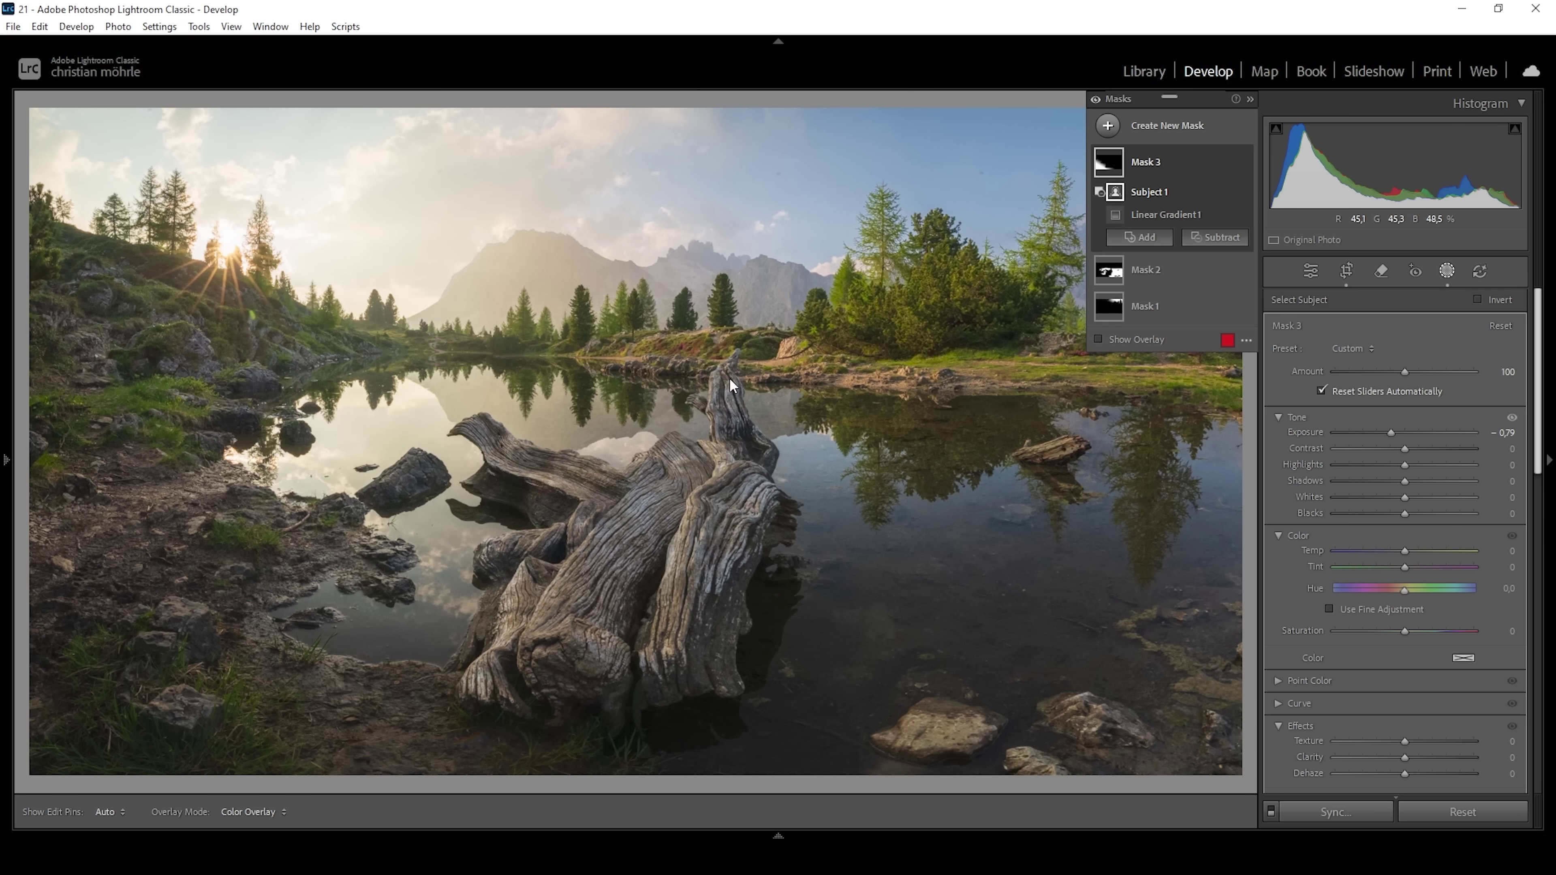
# Create an Objects mask of the driftwood with Rectangle Select drawn around the whole trunk
pyautogui.click(1149, 127)
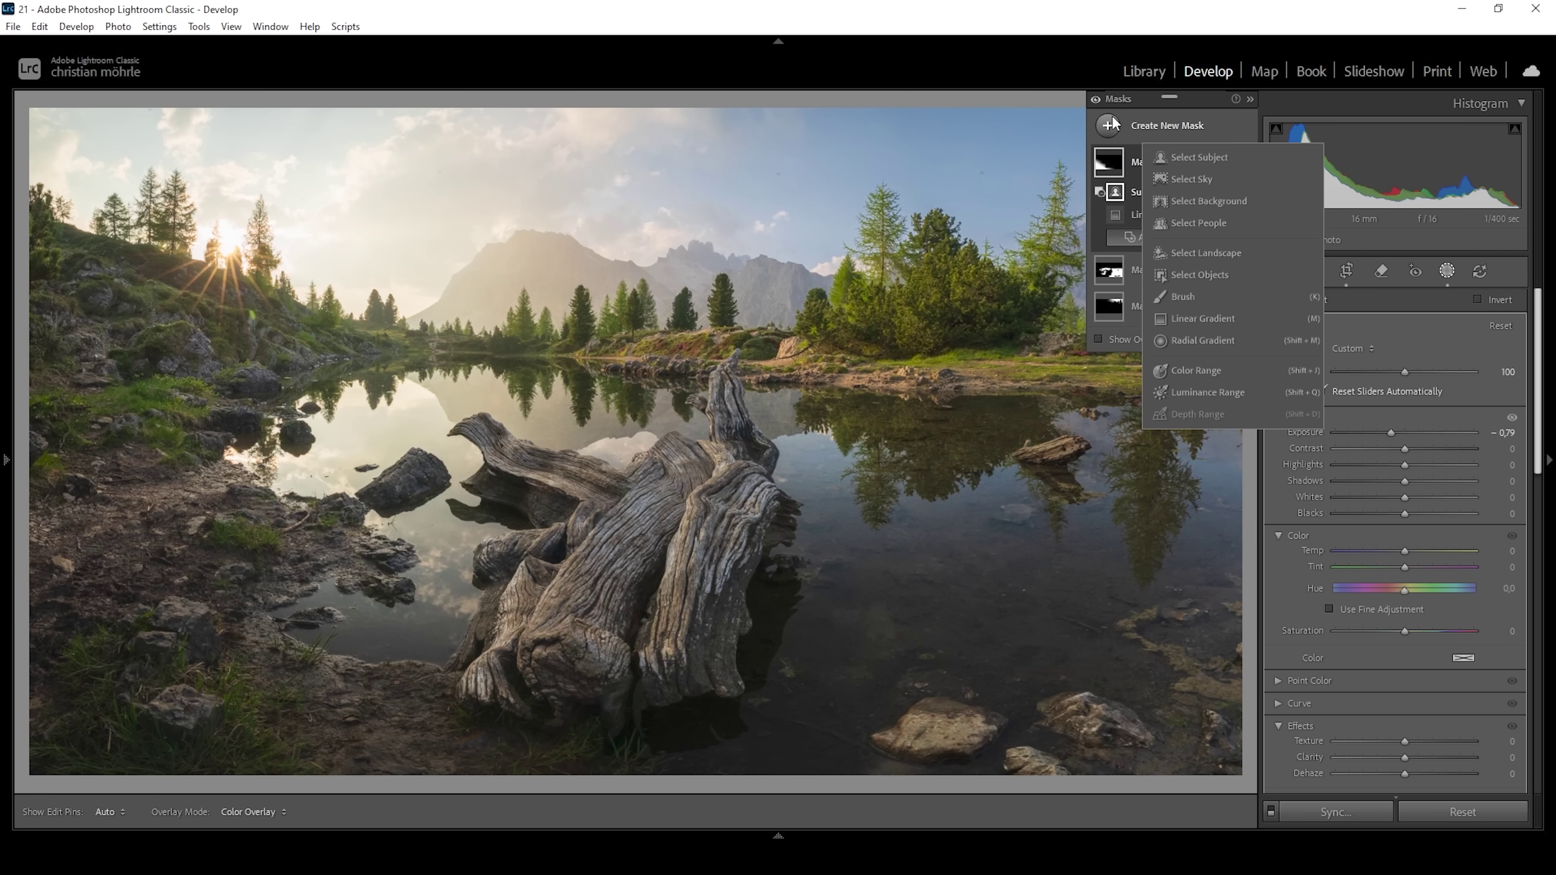
pyautogui.click(1198, 275)
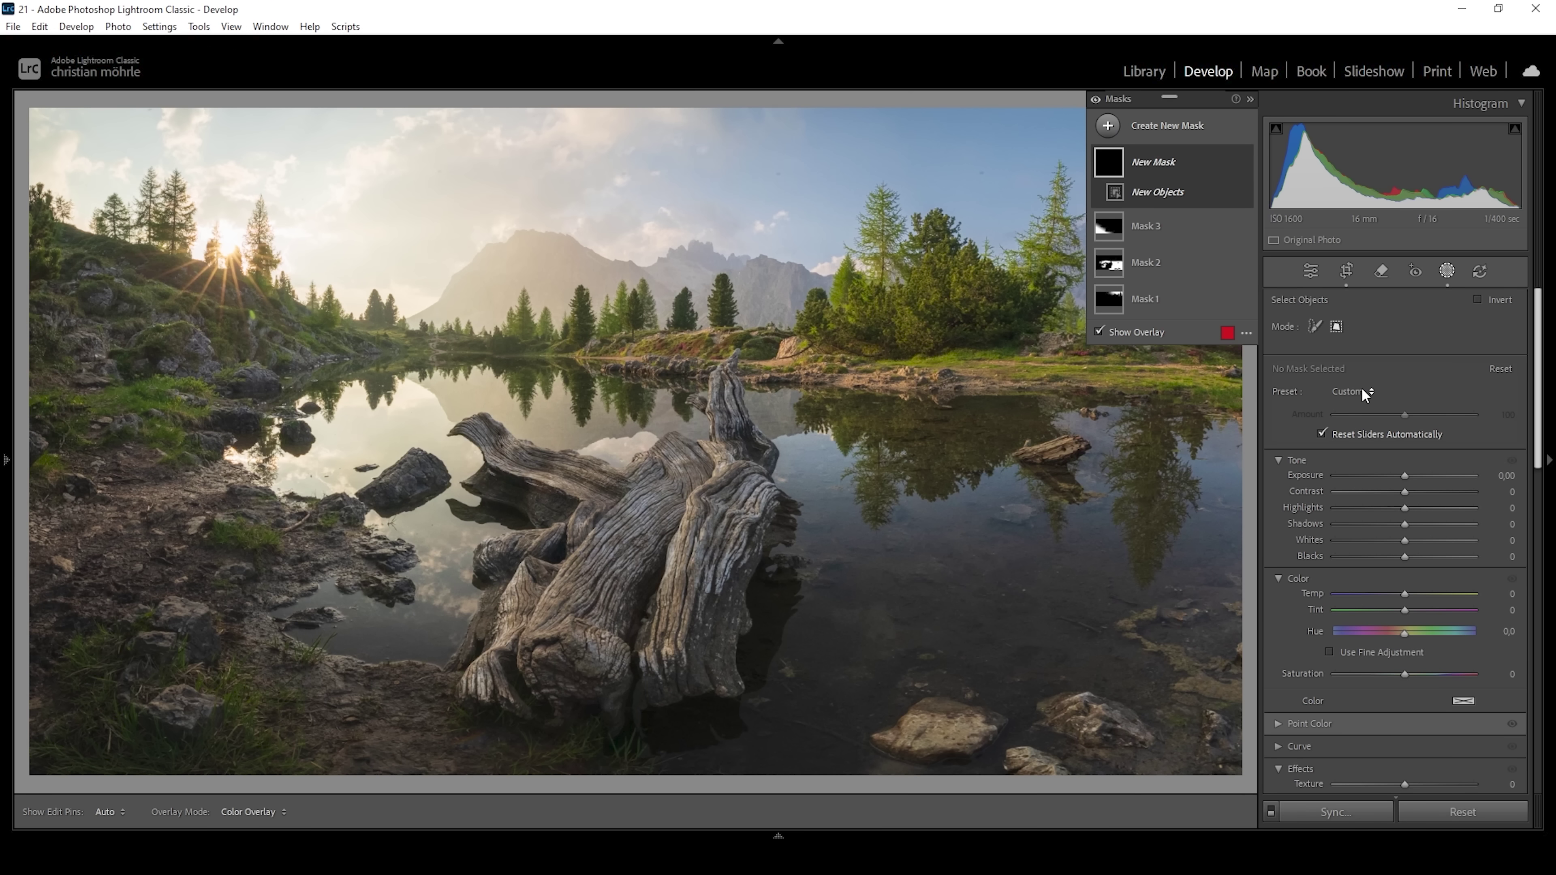
pyautogui.click(1336, 328)
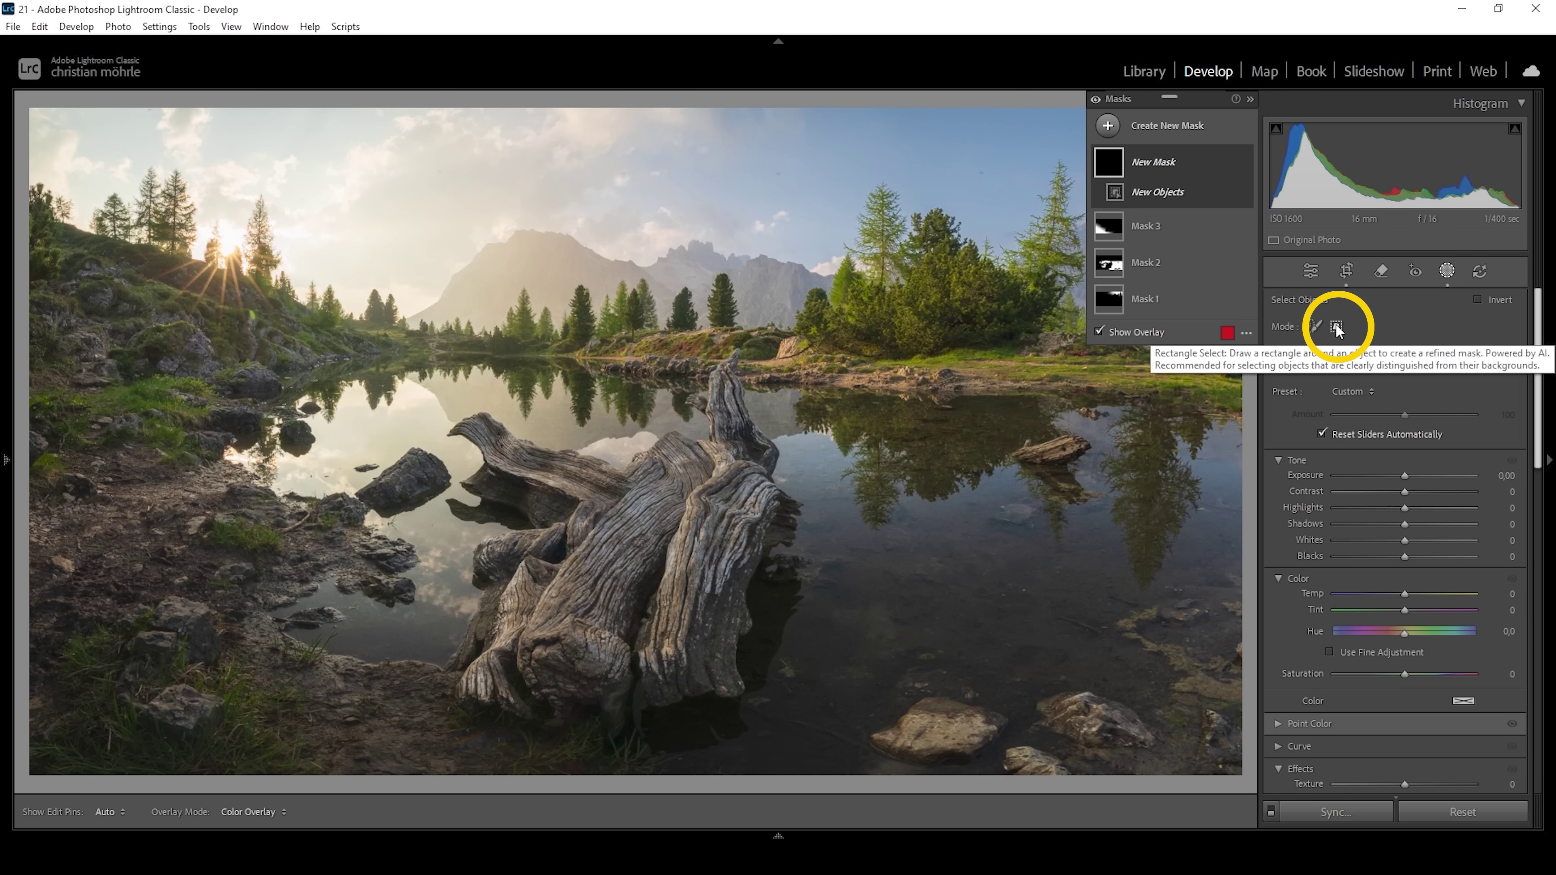
pyautogui.moveTo(416, 735); pyautogui.dragTo(814, 325)
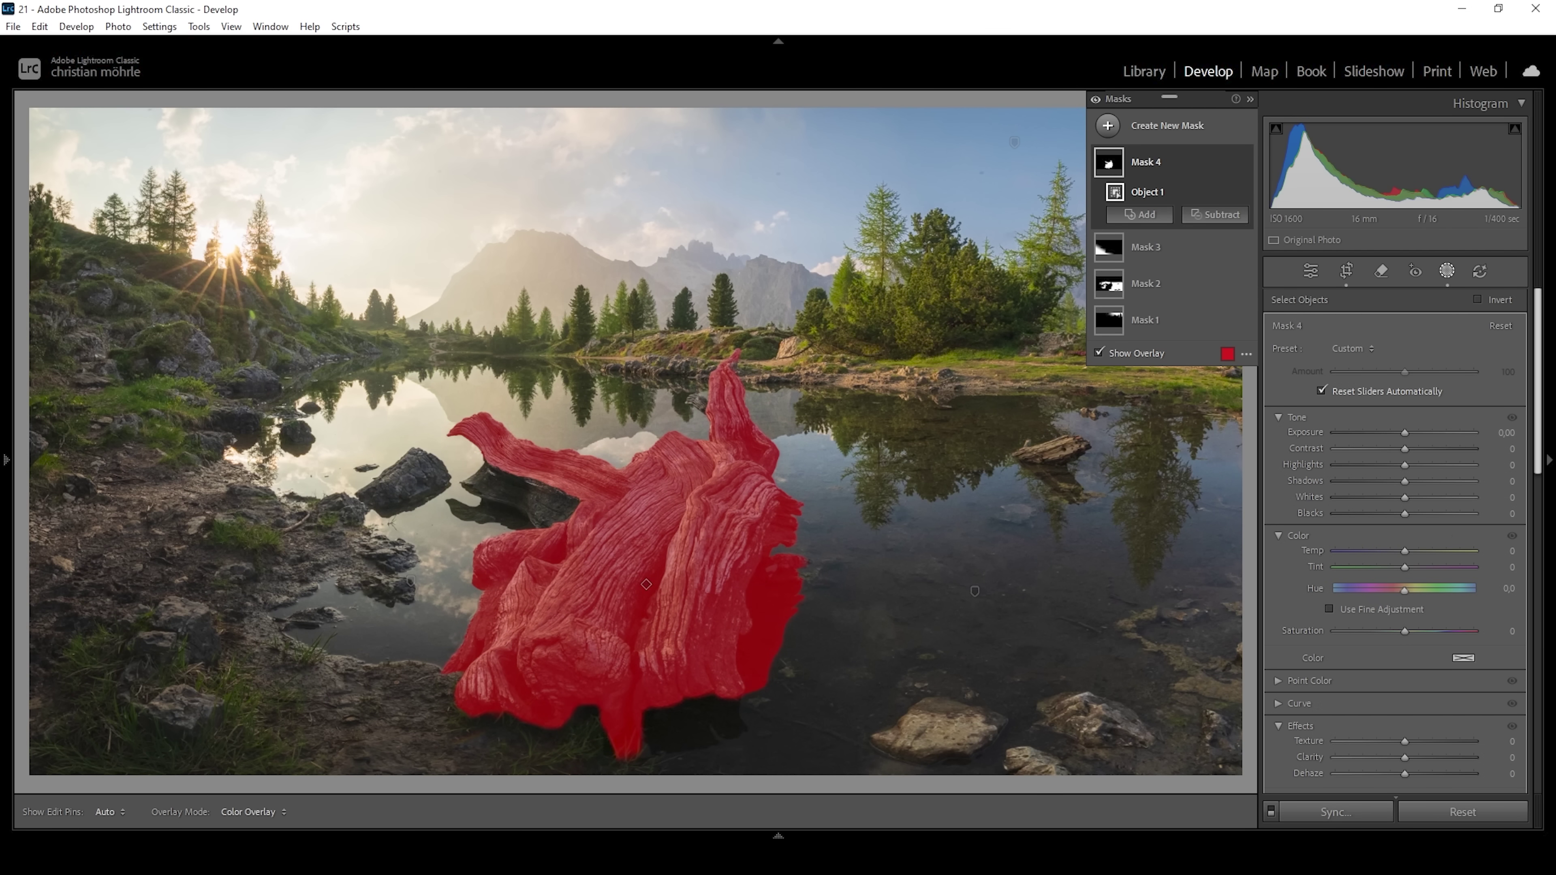
# Set the driftwood mask's Whites to 8, Temp to 3 and Texture to 10
pyautogui.moveTo(1408, 502); pyautogui.dragTo(1409, 500)
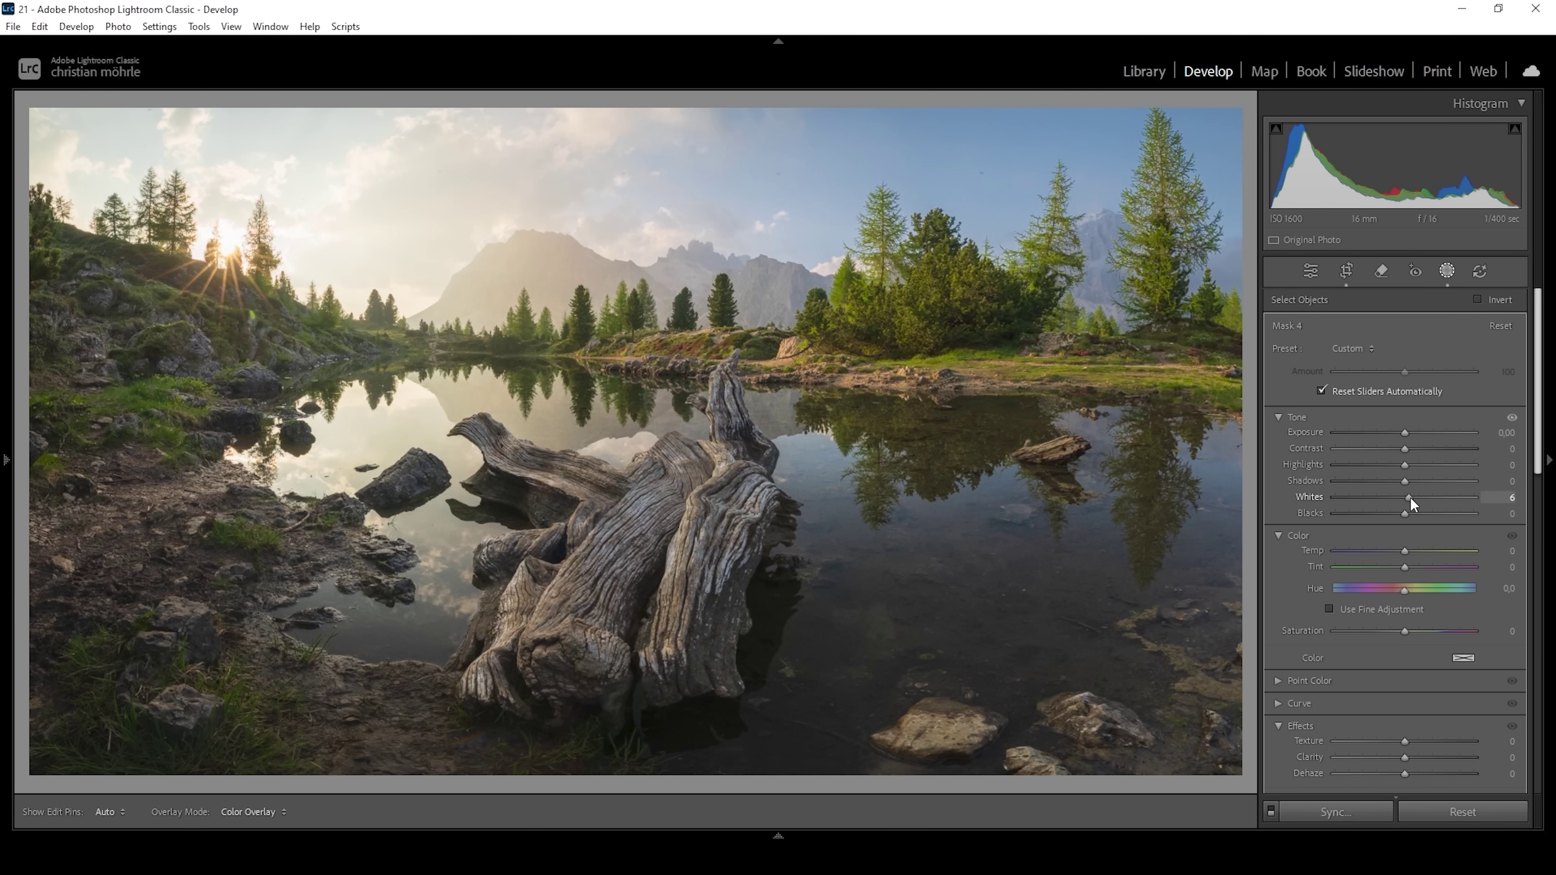
pyautogui.moveTo(1411, 496); pyautogui.dragTo(1412, 496)
pyautogui.moveTo(1405, 551); pyautogui.dragTo(1407, 551)
pyautogui.scroll(-3, 1404, 582)
pyautogui.moveTo(1406, 635); pyautogui.dragTo(1415, 632)
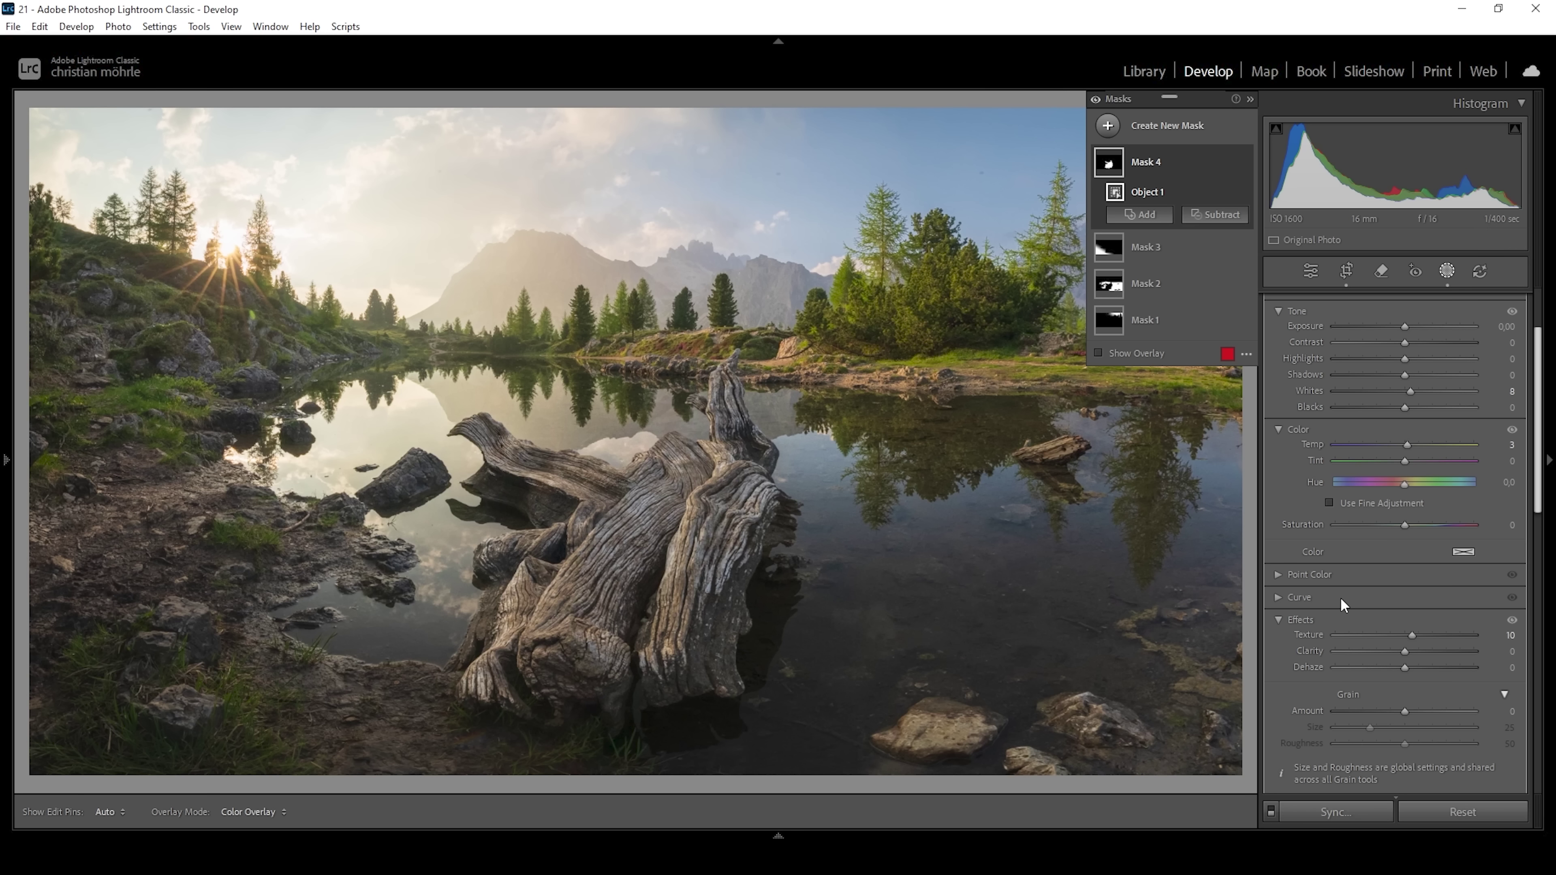
# Create a wide radial gradient mask, tilt it to follow the hillside's slope, and center it on the sun
pyautogui.click(1107, 126)
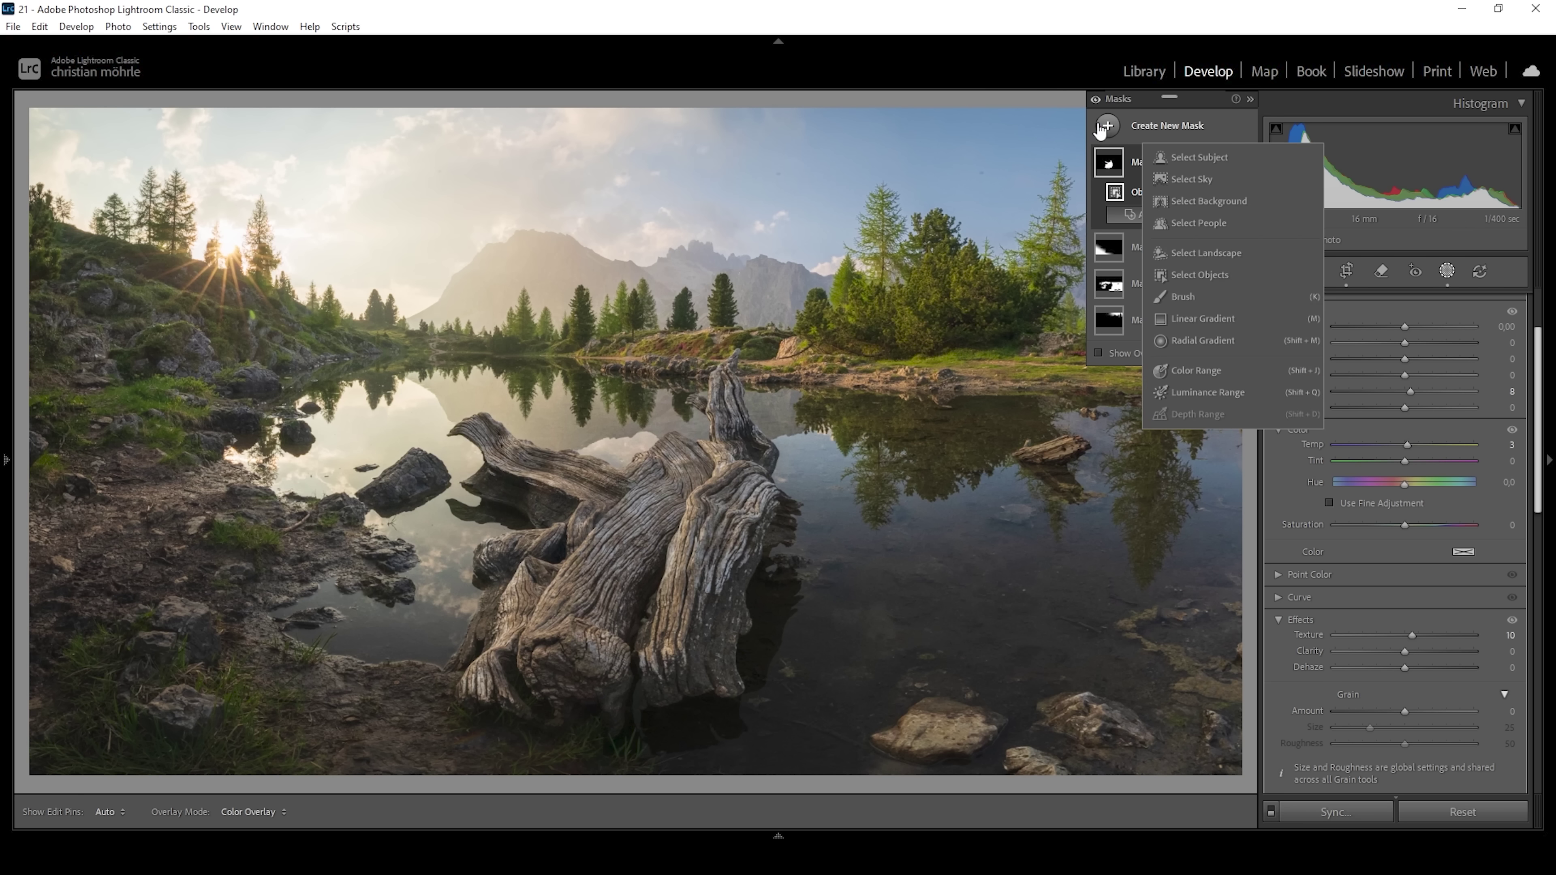
pyautogui.click(1211, 338)
pyautogui.moveTo(293, 292); pyautogui.dragTo(675, 390)
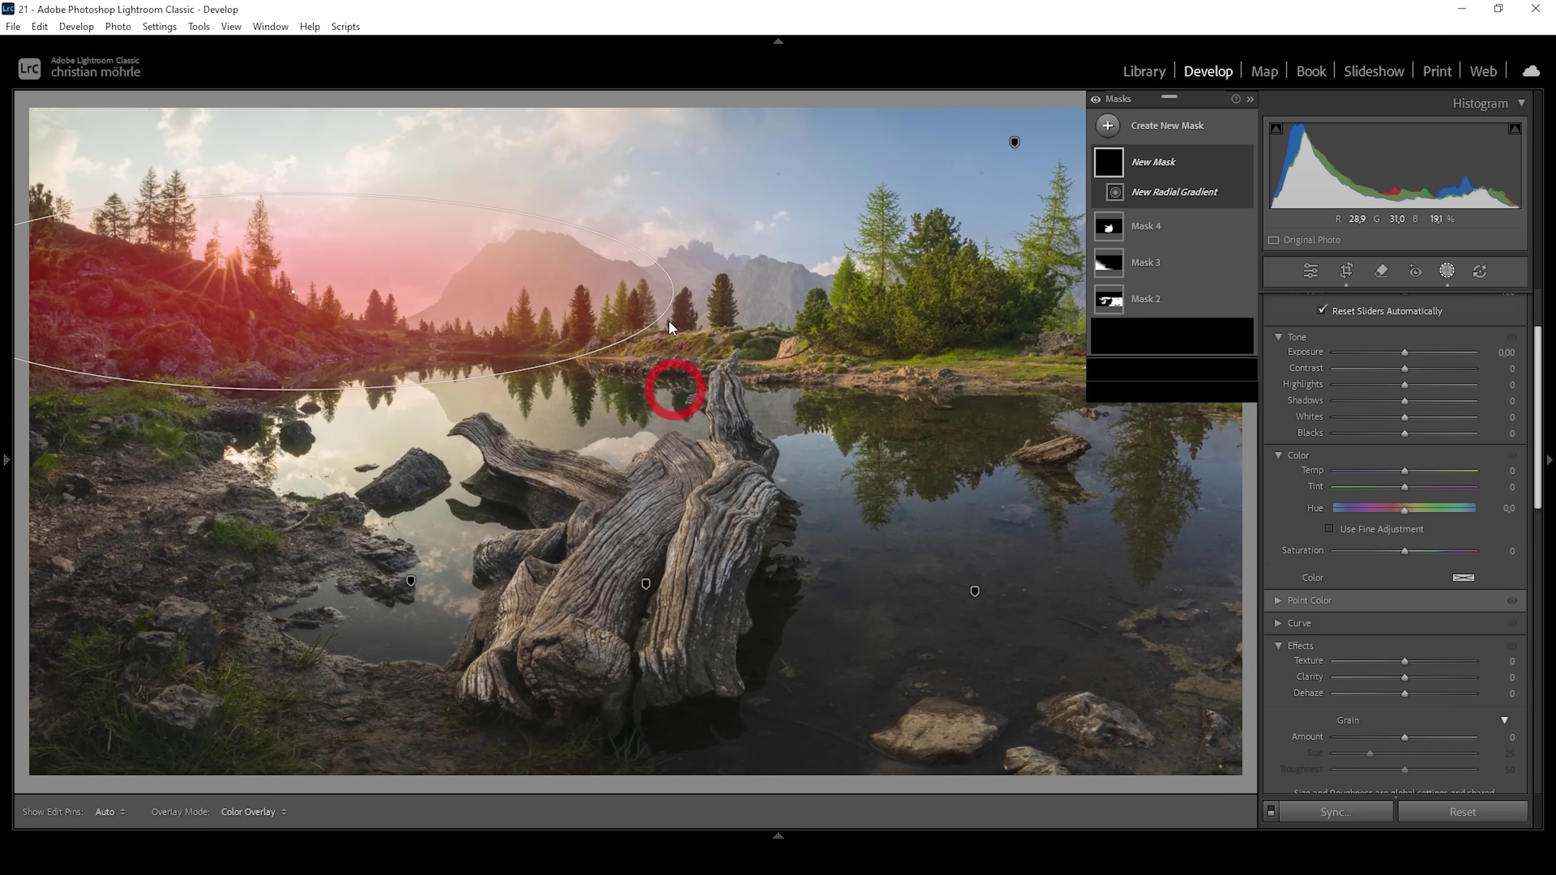
pyautogui.moveTo(683, 279); pyautogui.dragTo(674, 376)
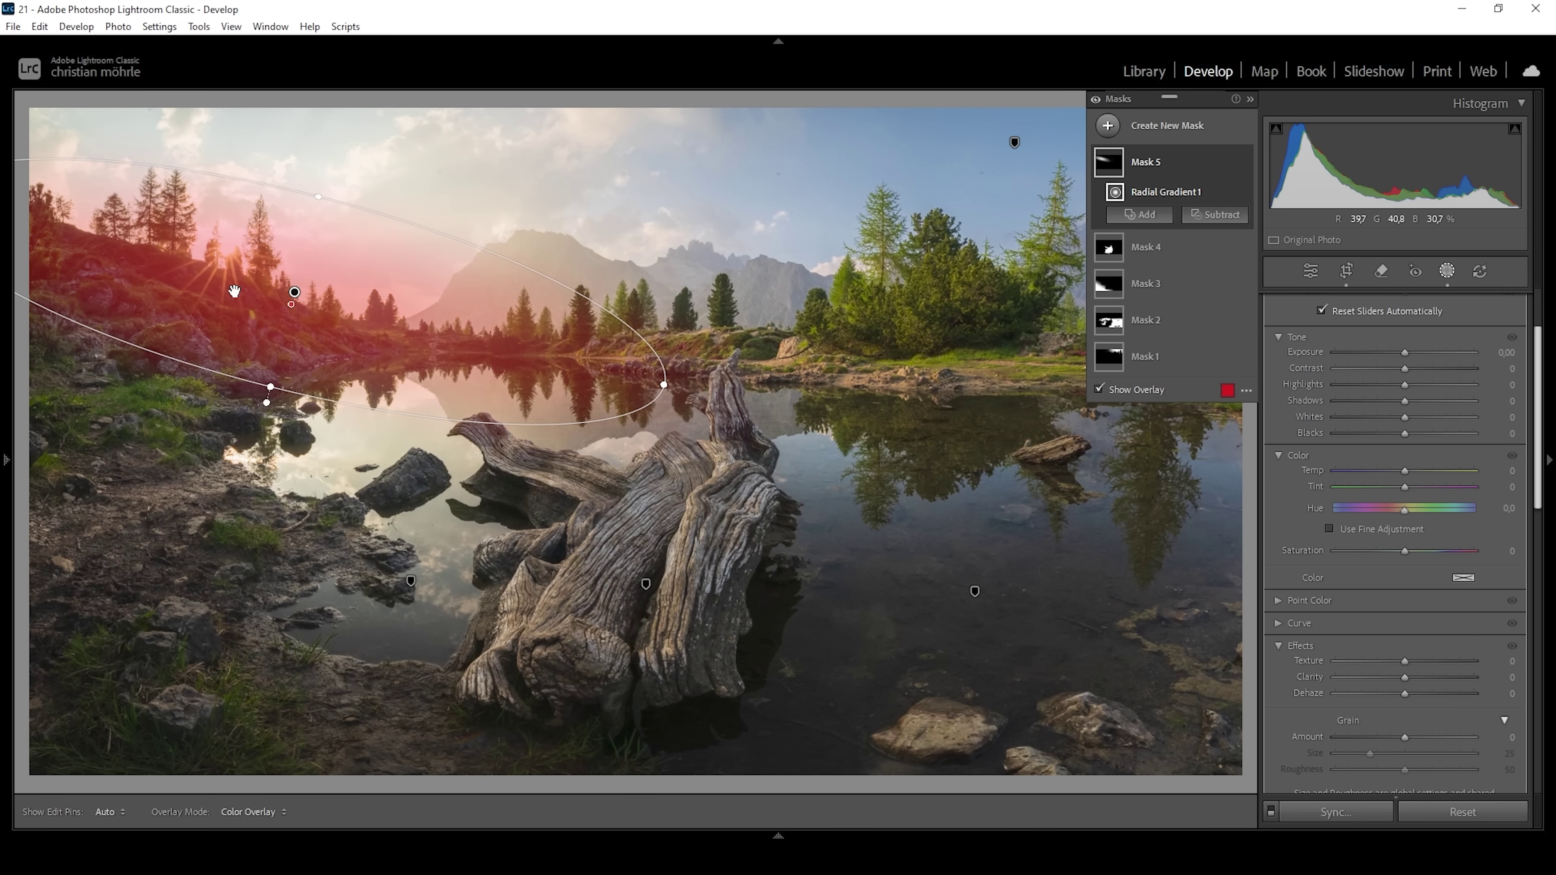
pyautogui.moveTo(294, 291); pyautogui.dragTo(229, 250)
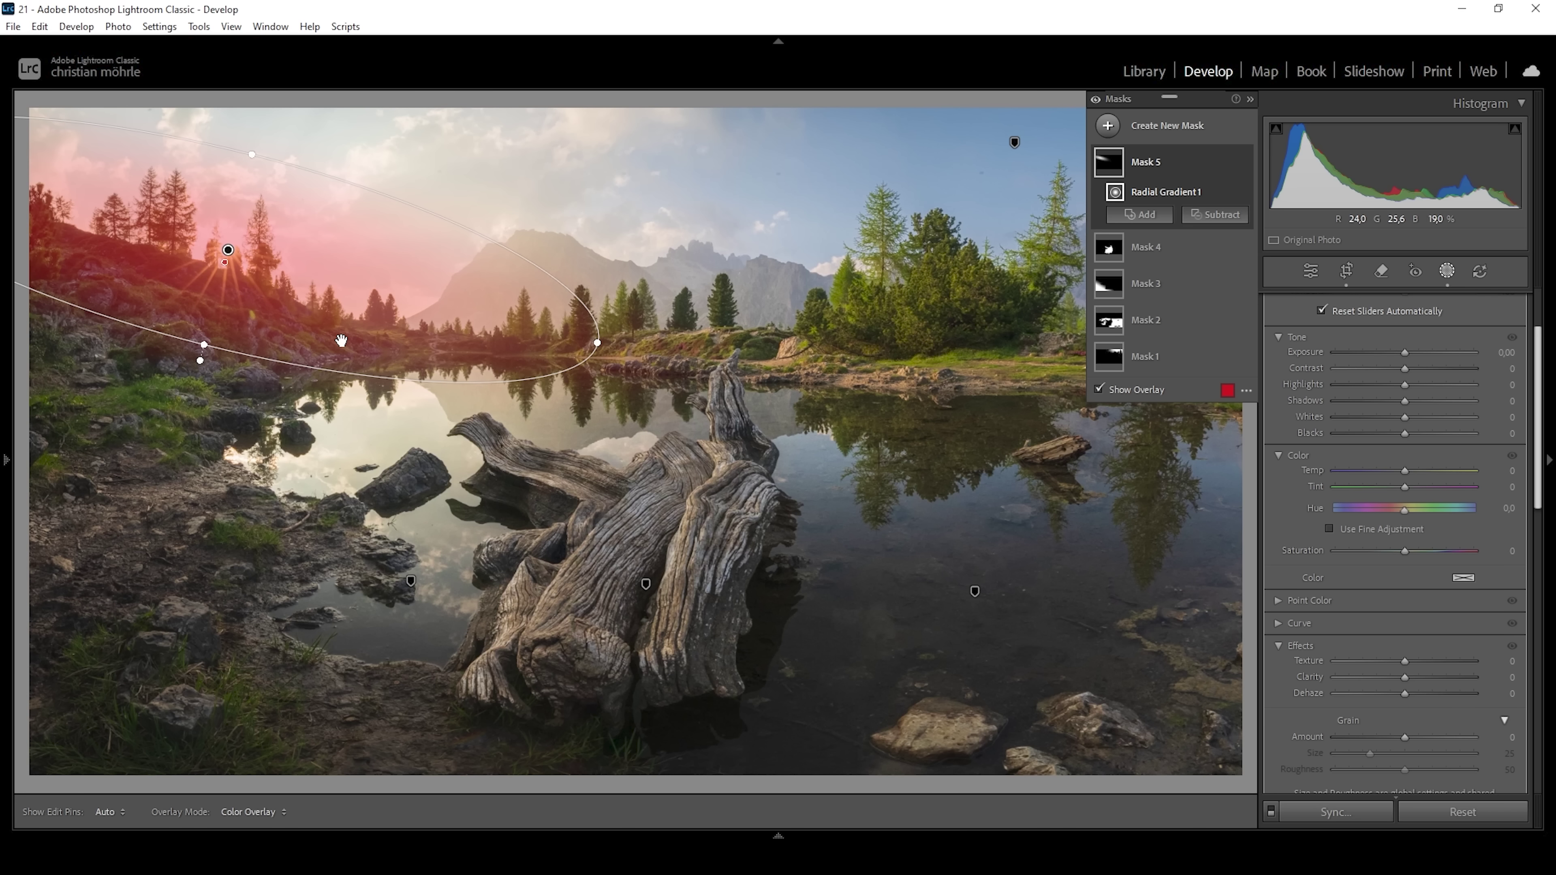
# Set the sun mask's Blacks to 16 and Dehaze to -14
pyautogui.click(1408, 433)
pyautogui.moveTo(1409, 435); pyautogui.dragTo(1419, 435)
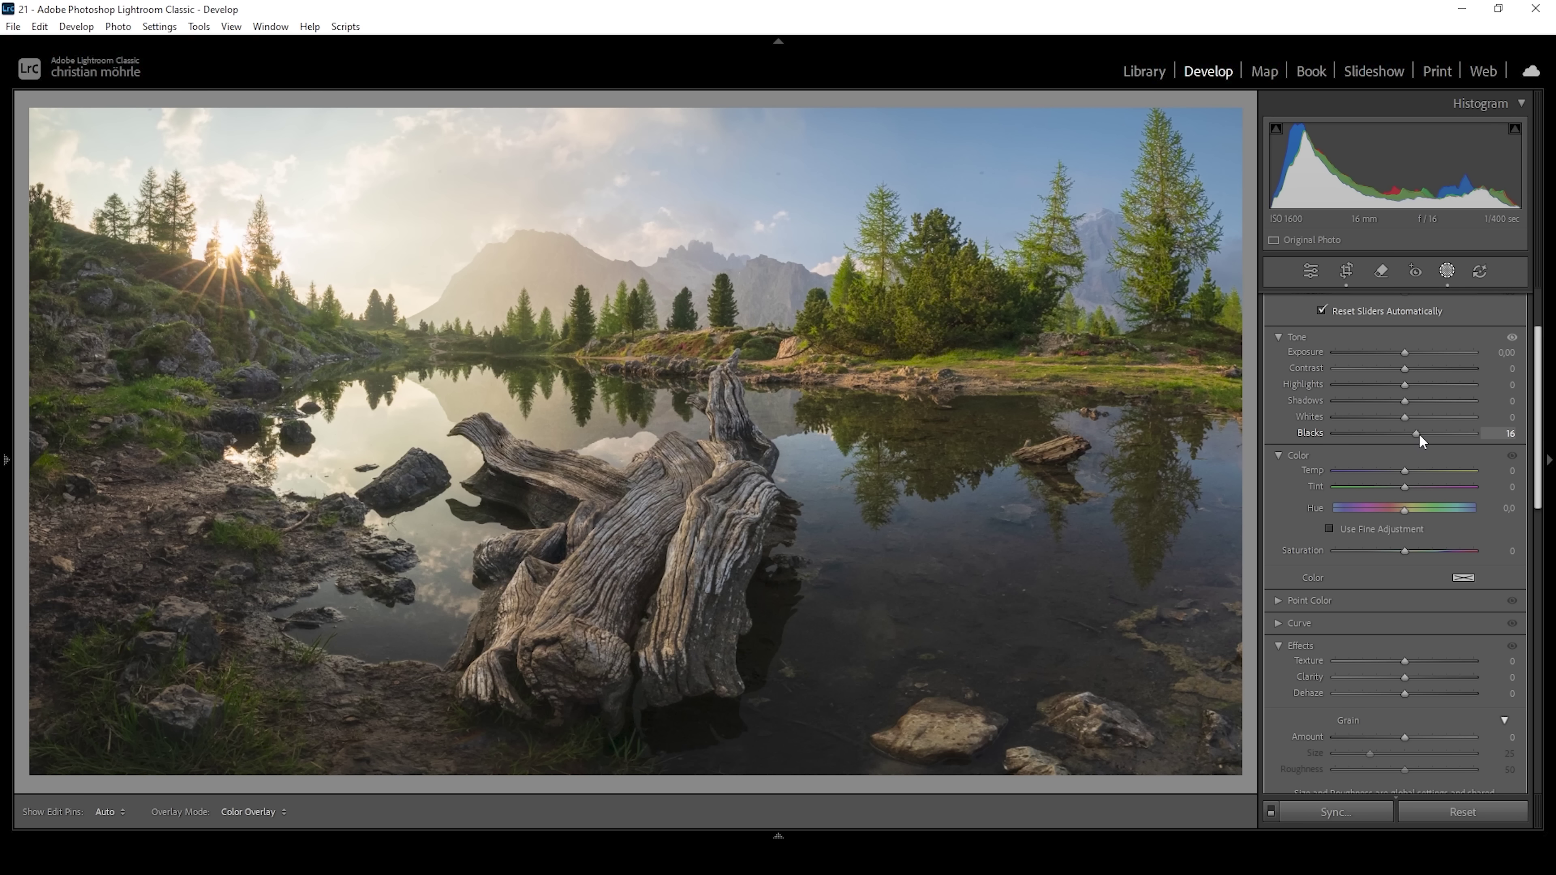
pyautogui.moveTo(1420, 437); pyautogui.dragTo(1420, 436)
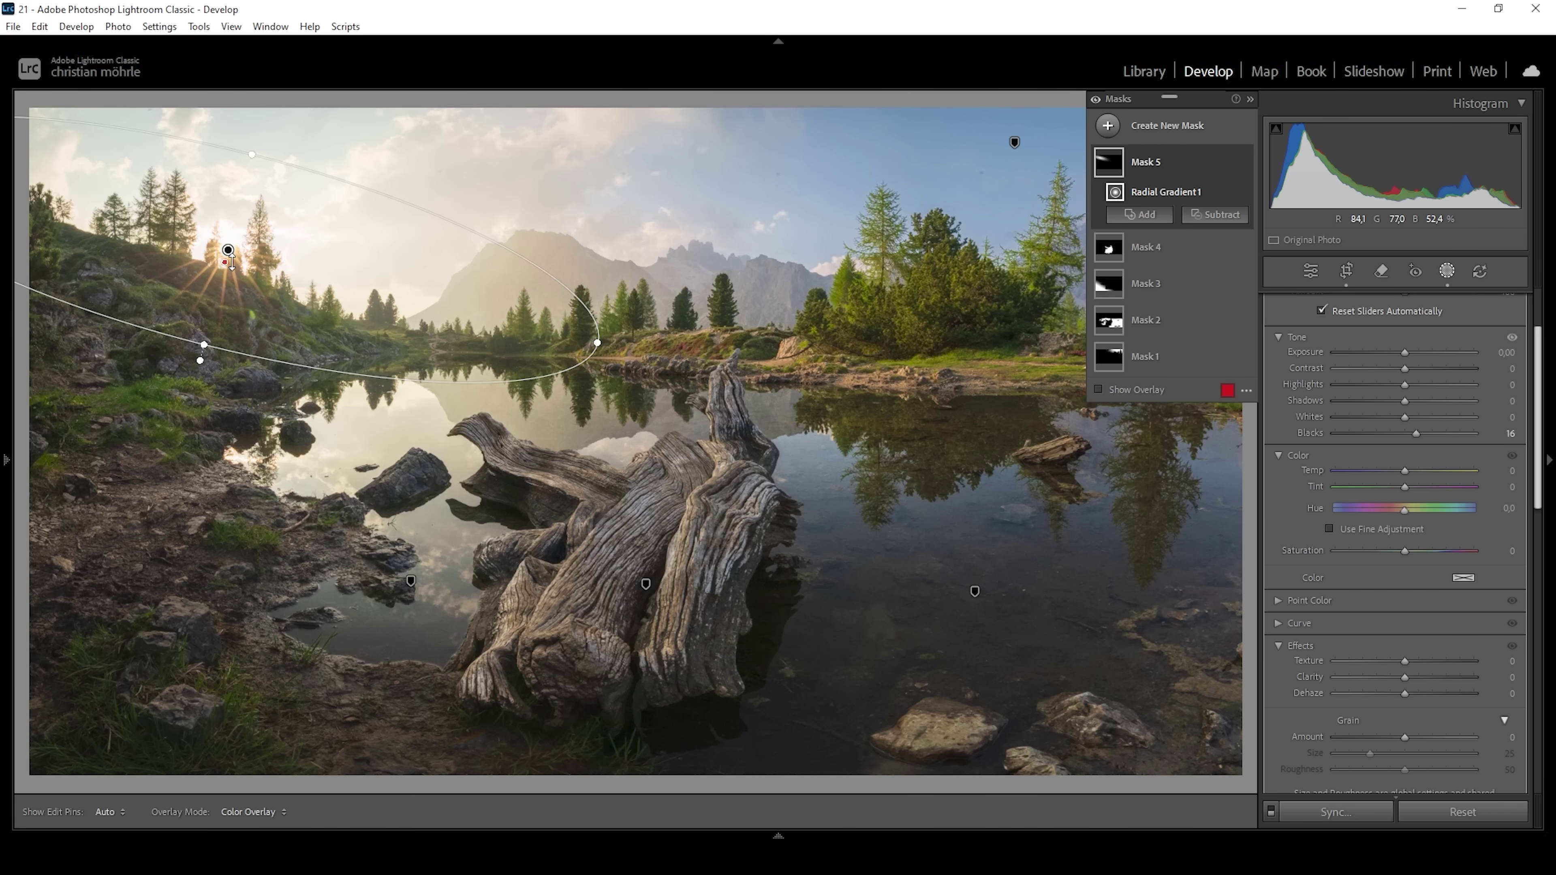
pyautogui.moveTo(1405, 693); pyautogui.dragTo(1403, 693)
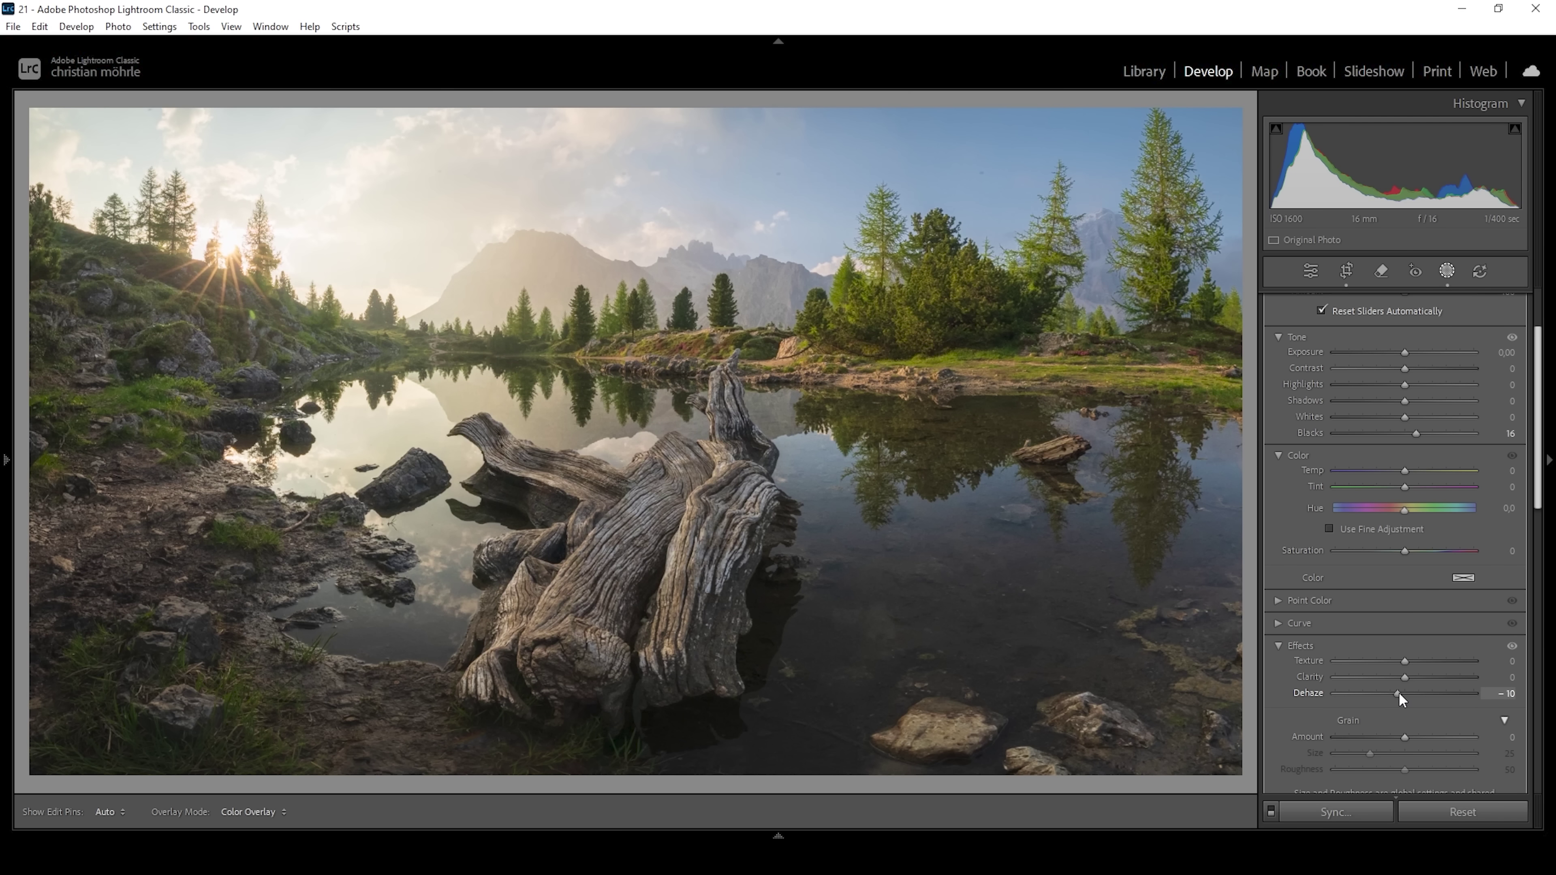
pyautogui.moveTo(1400, 694); pyautogui.dragTo(1397, 694)
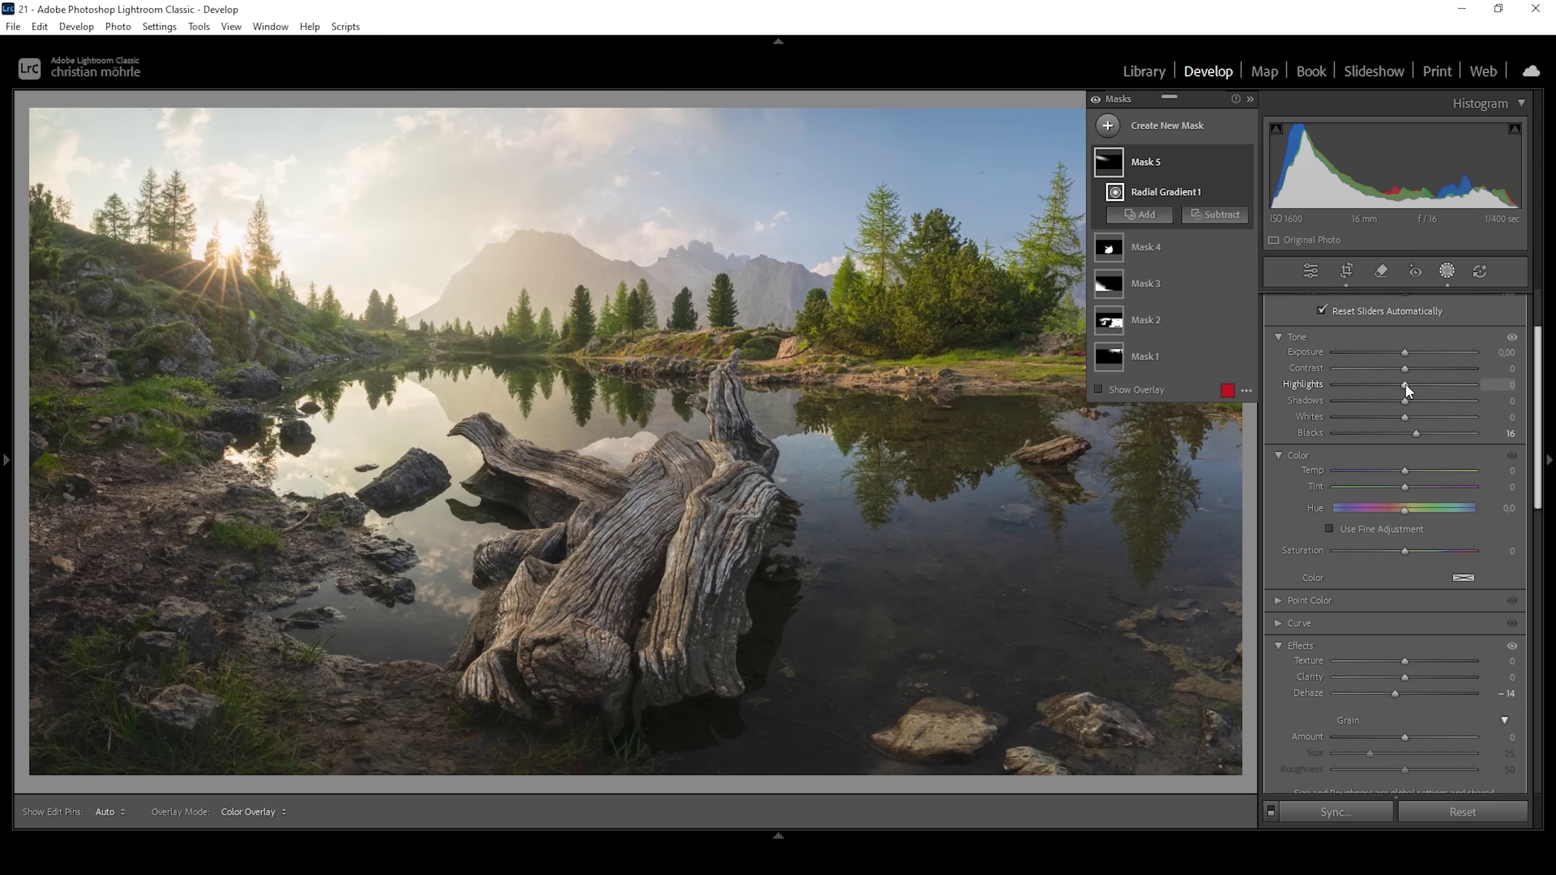
# Set the sun mask's Highlights to -13 and Temp to 20, and compare the photo without and with this mask
pyautogui.moveTo(1405, 383); pyautogui.dragTo(1396, 384)
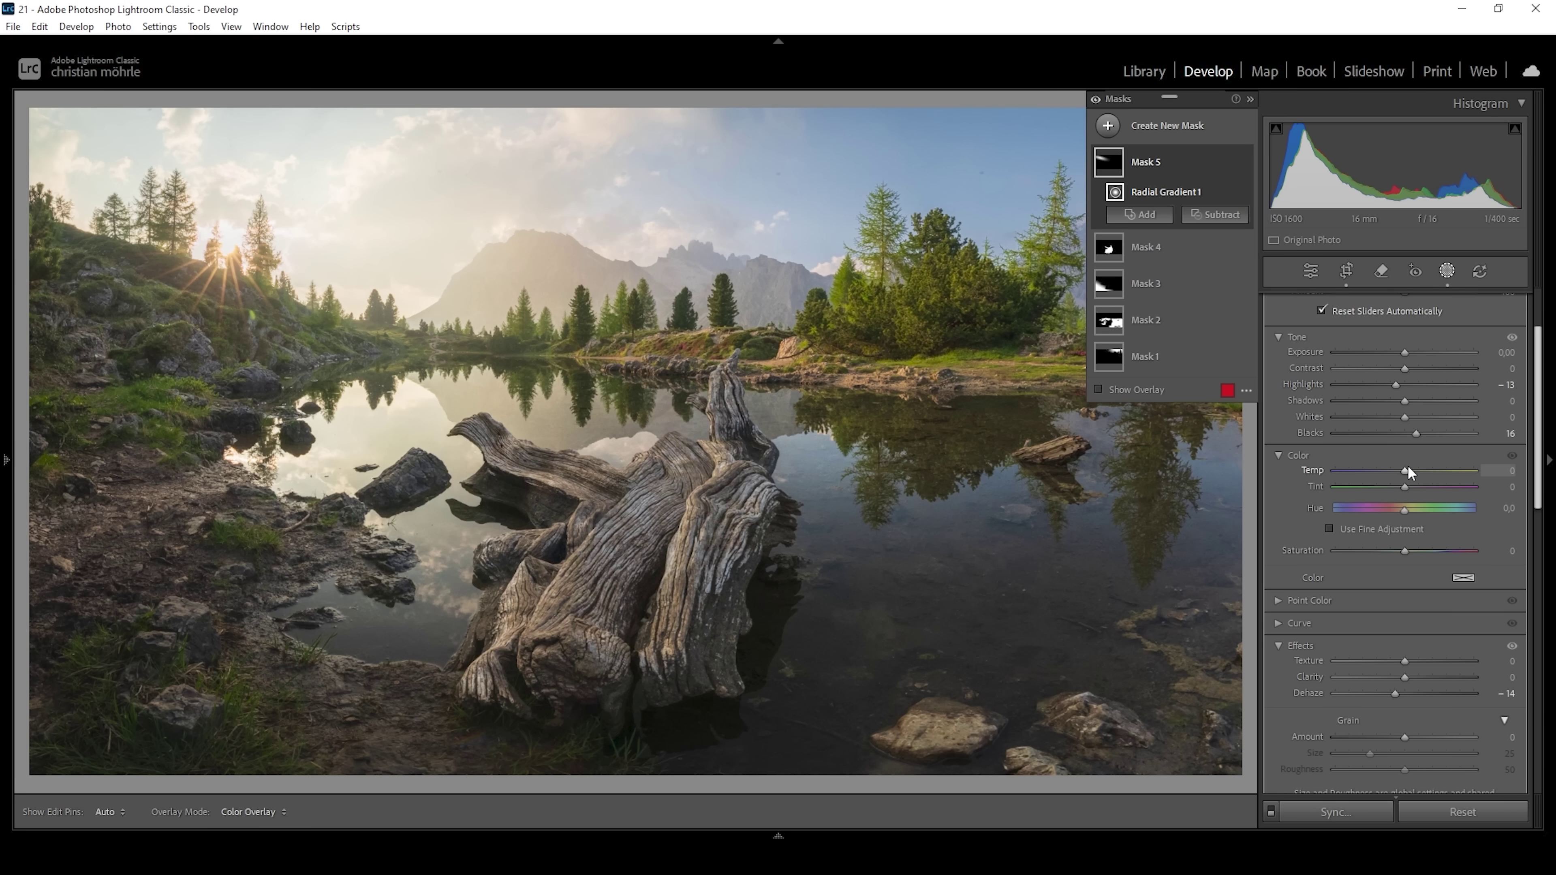
pyautogui.moveTo(1408, 470); pyautogui.dragTo(1413, 470)
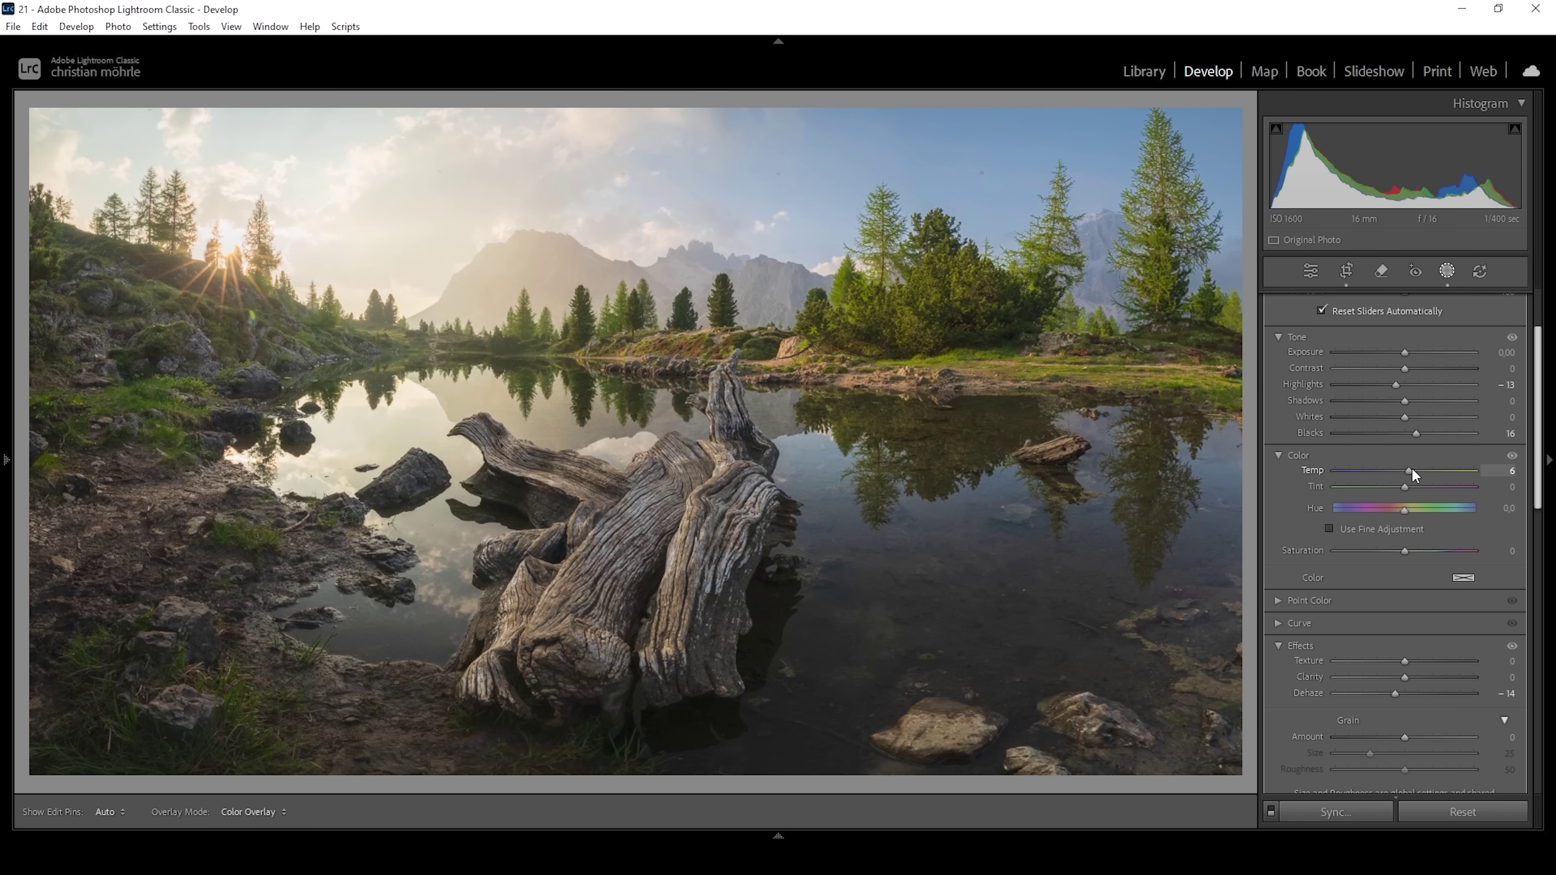
pyautogui.moveTo(1415, 471); pyautogui.dragTo(1426, 478)
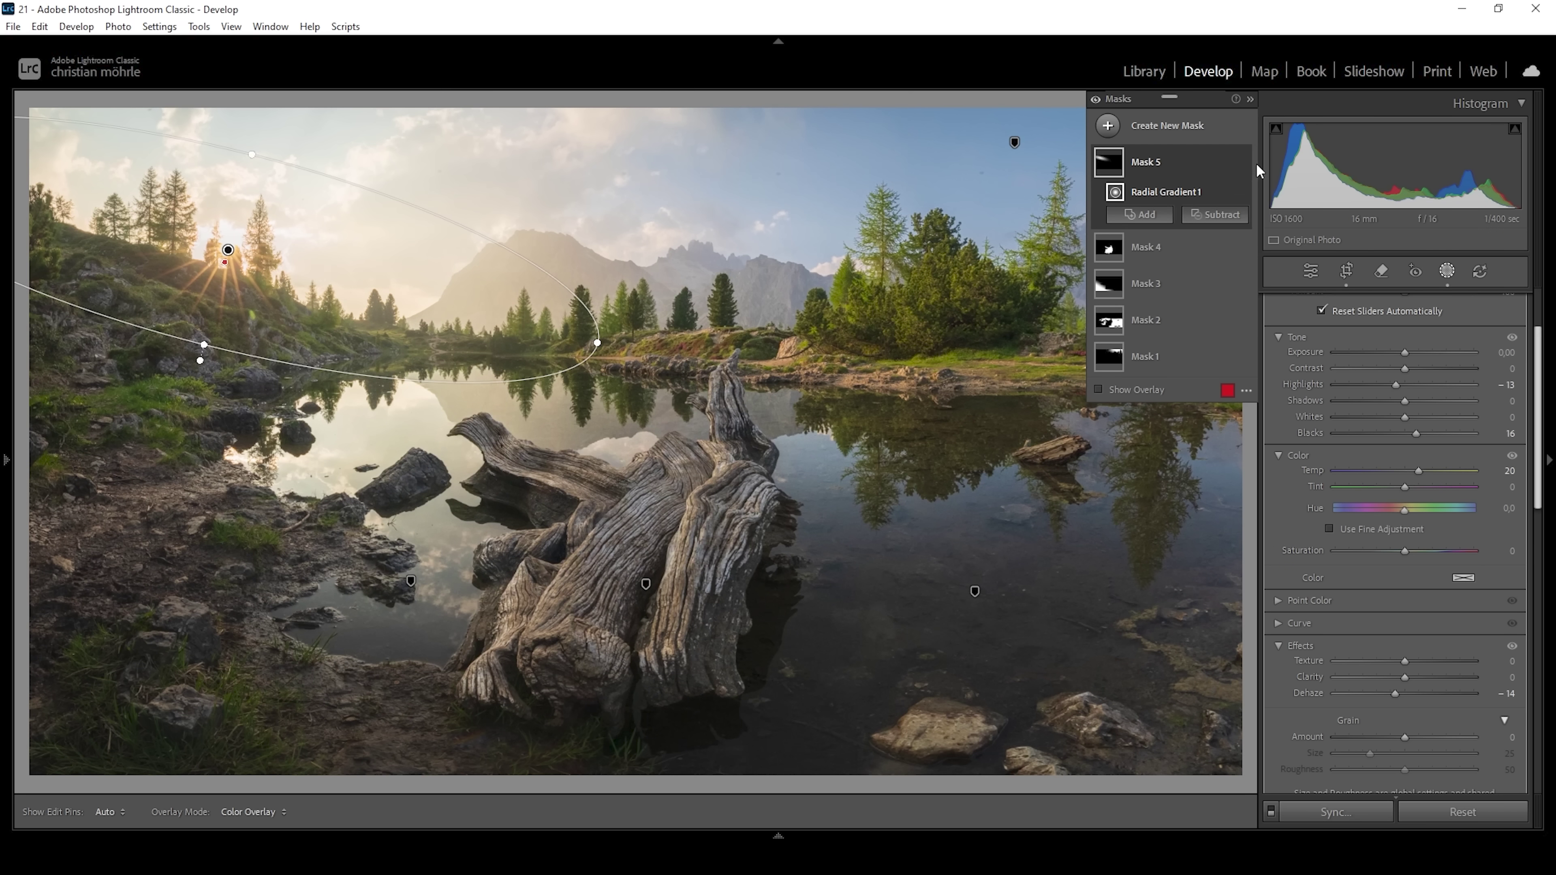
pyautogui.click(1244, 163)
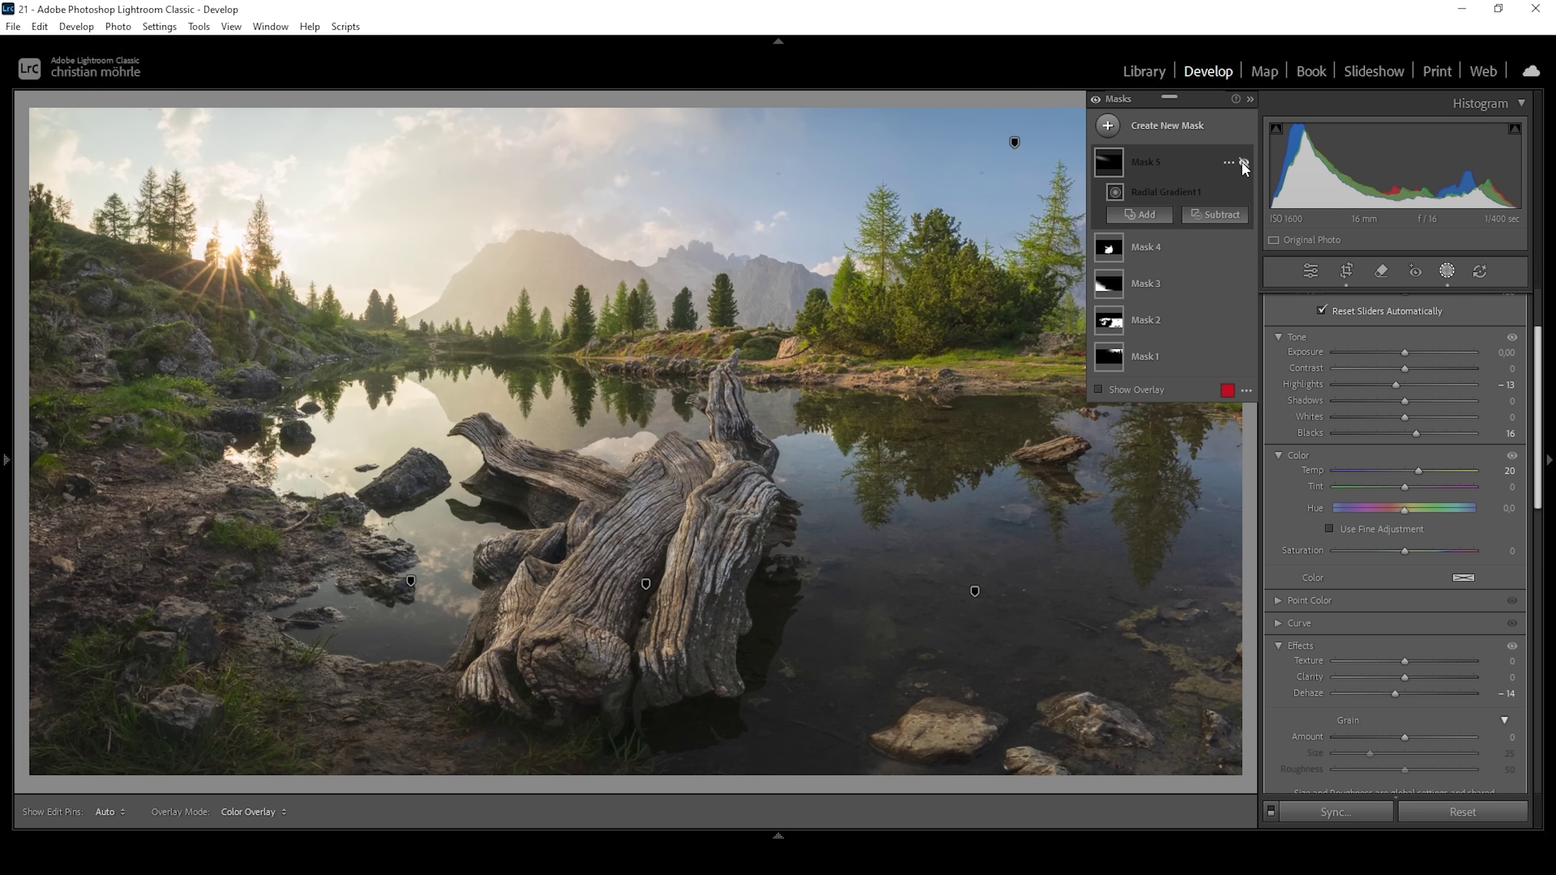
pyautogui.click(1243, 163)
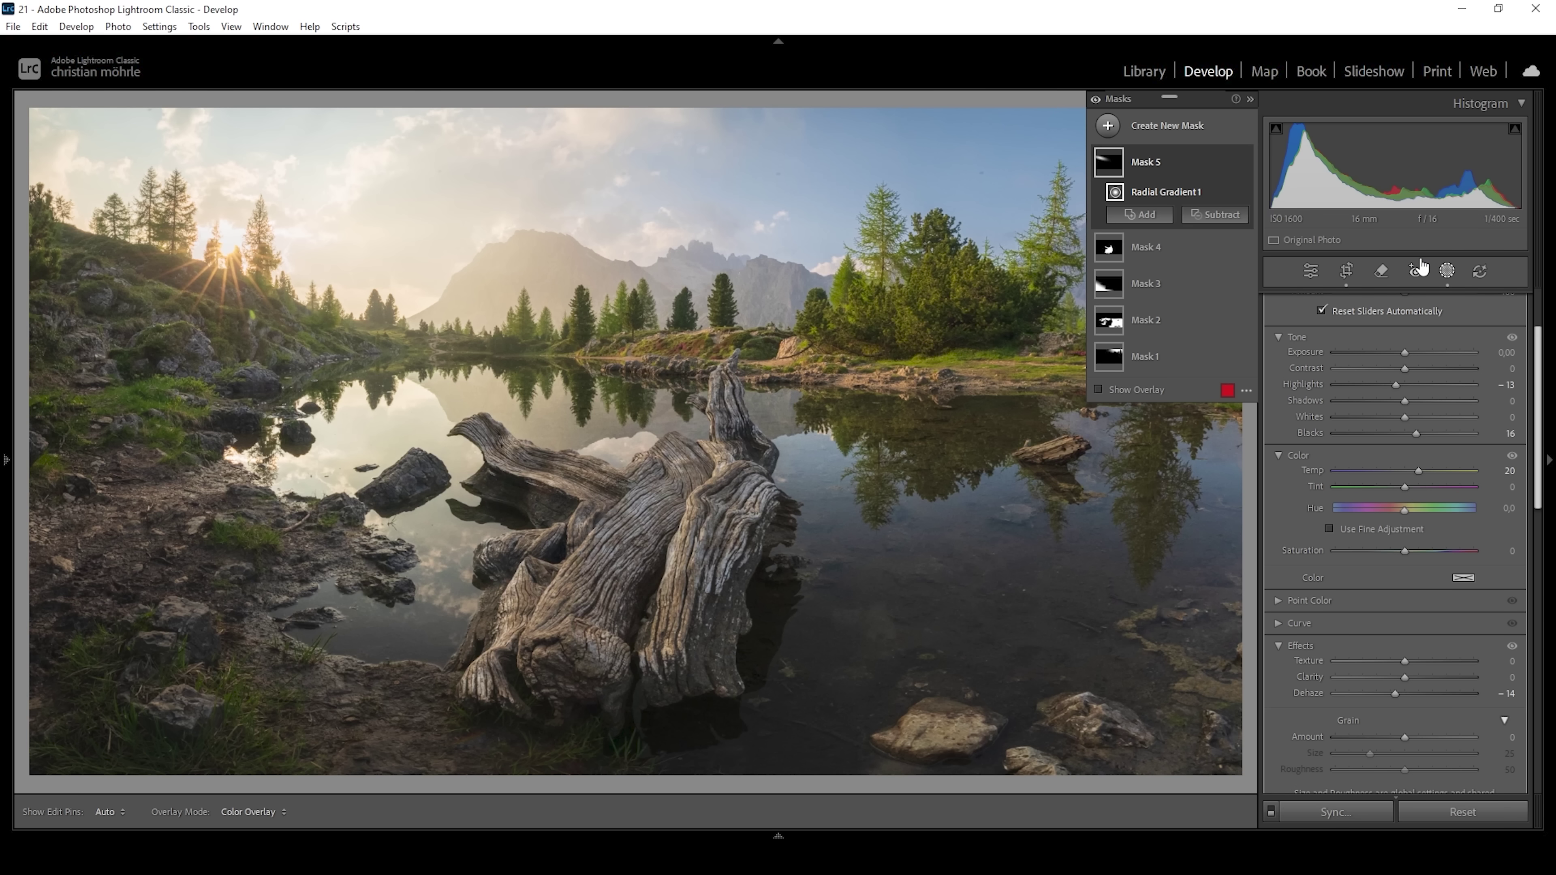
# Create a Color Range mask sampled from the green foliage at the left edge of the tree group across the lake
pyautogui.click(1135, 127)
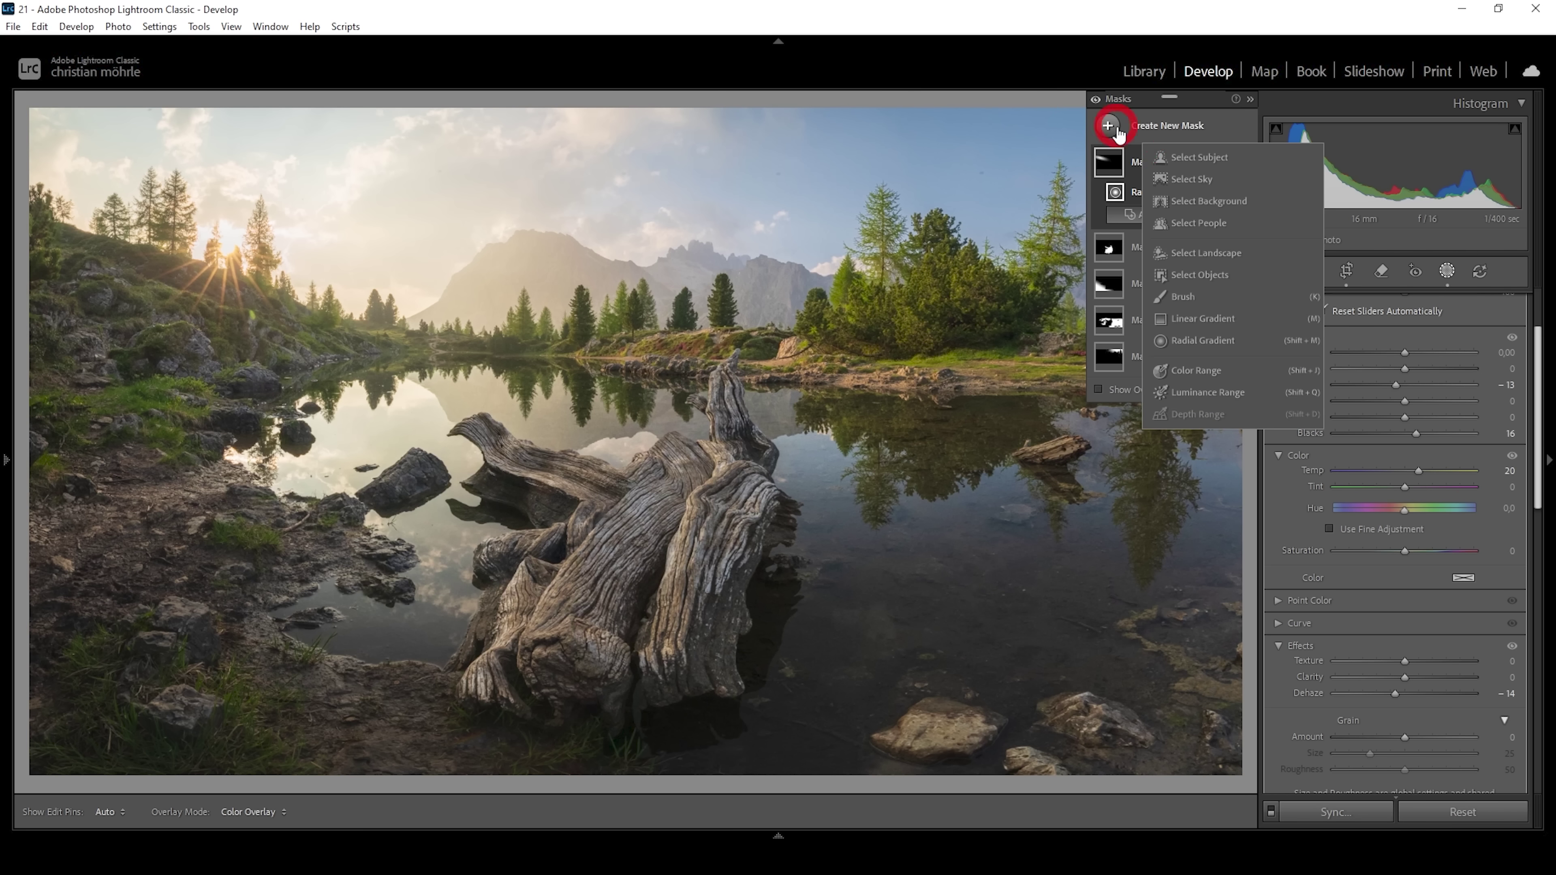
pyautogui.click(1201, 367)
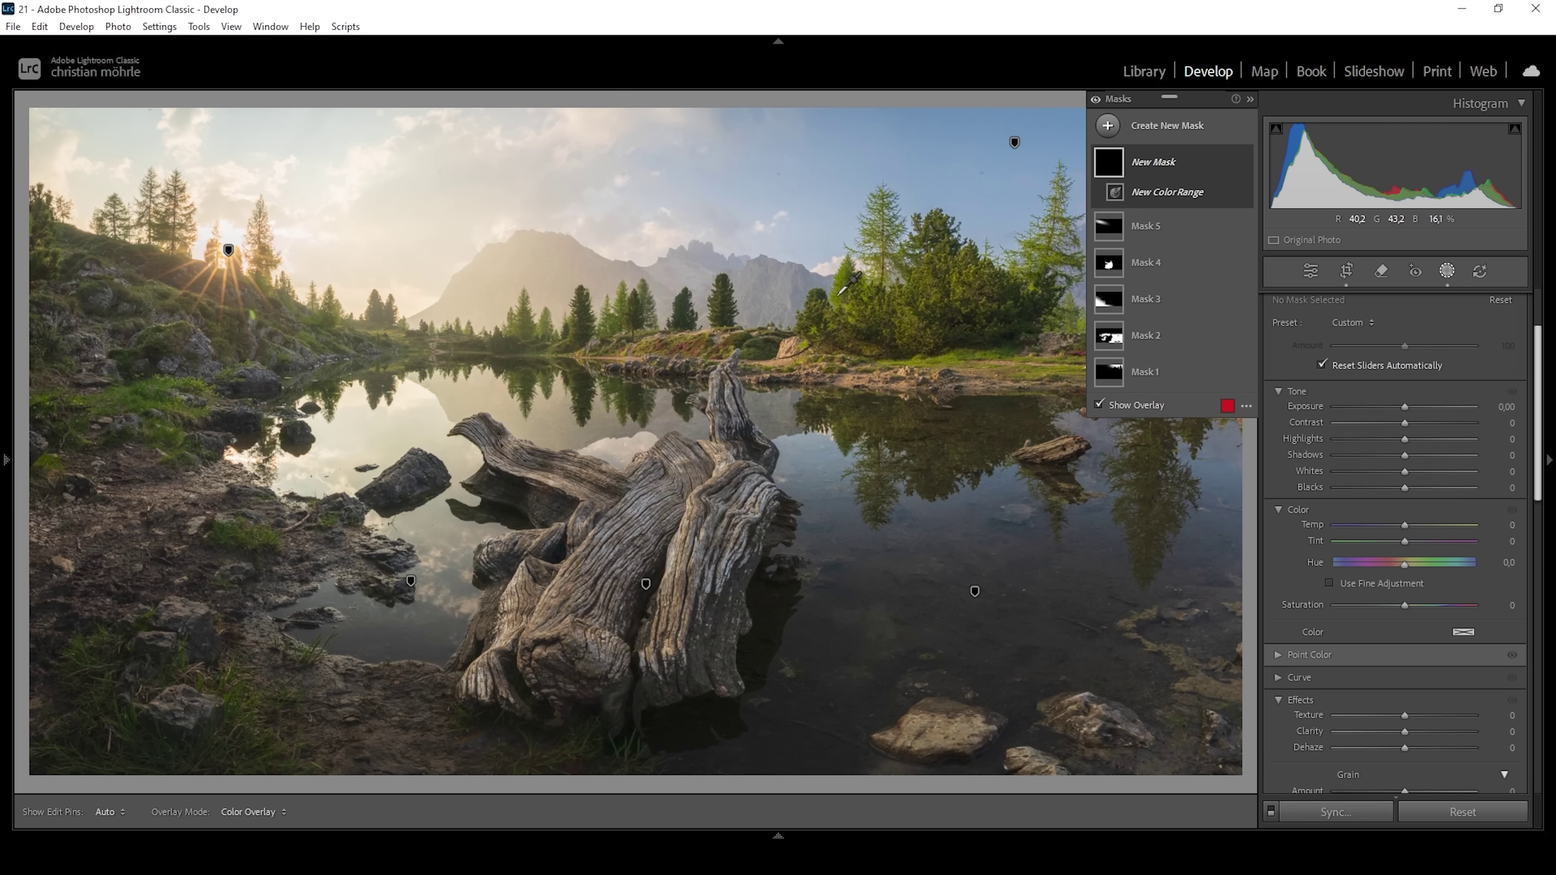
pyautogui.click(838, 295)
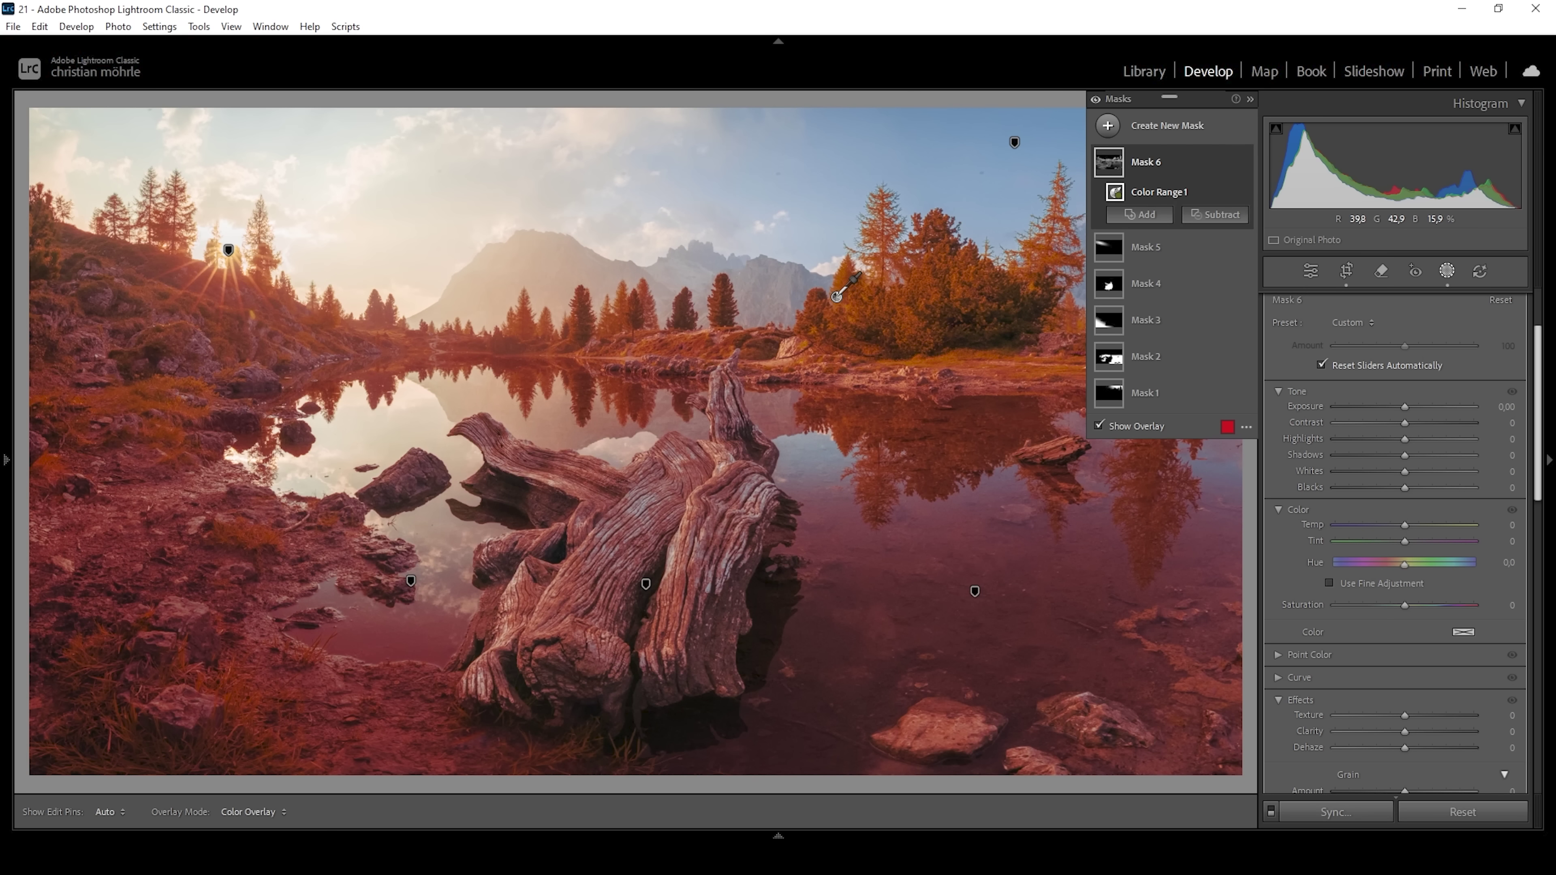
# Subtract a near-vertical linear gradient from the foliage mask to exclude the photo's left side, fading out across the lake's far shore
pyautogui.click(1215, 214)
pyautogui.click(1247, 413)
pyautogui.moveTo(323, 388); pyautogui.dragTo(613, 330)
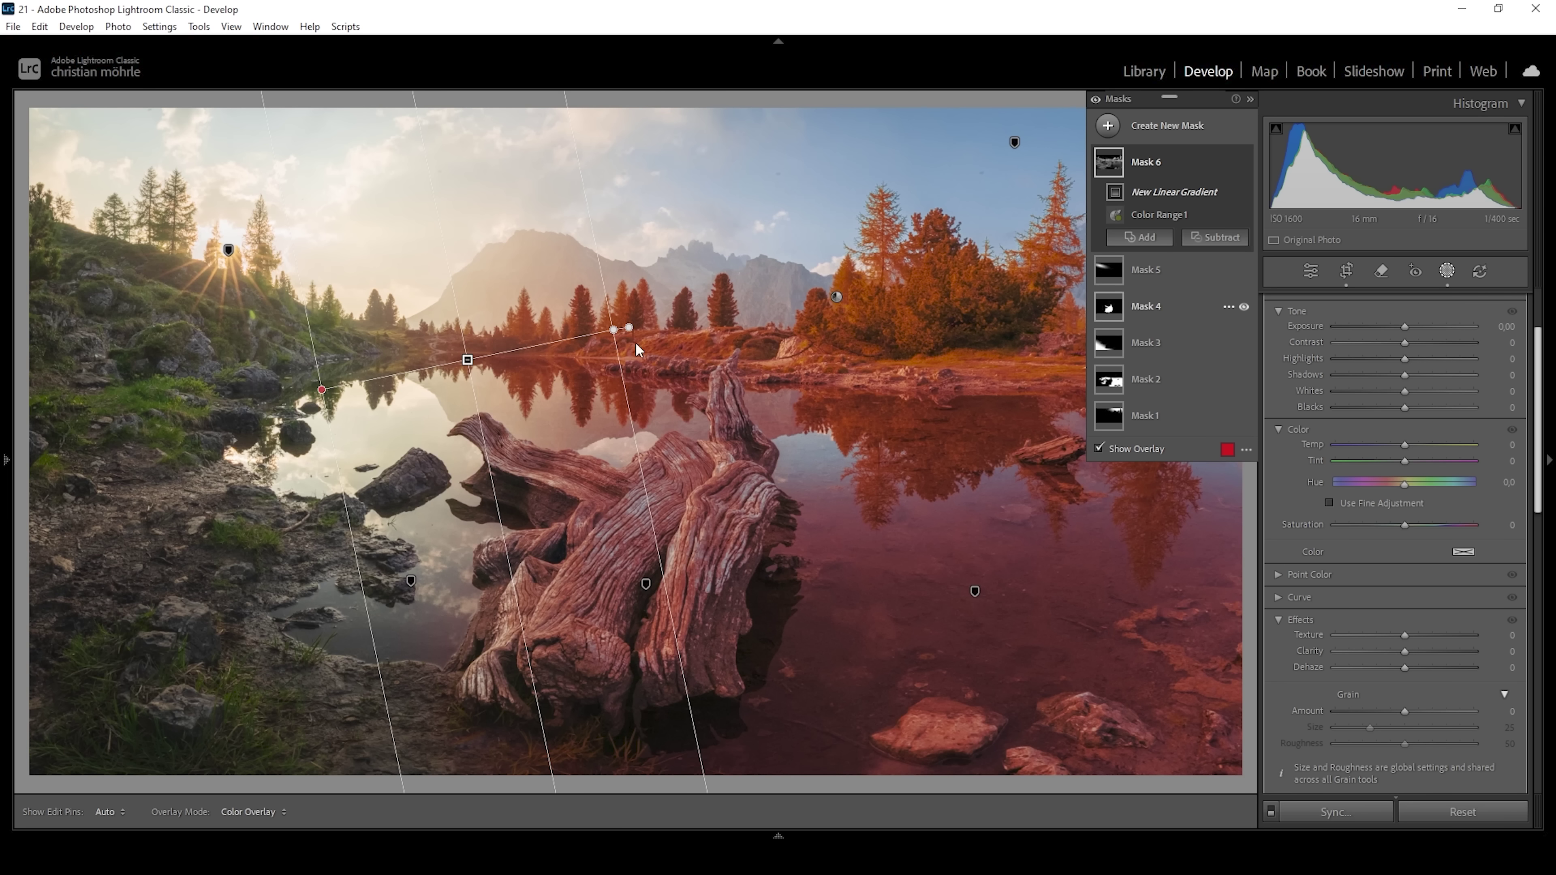
pyautogui.moveTo(470, 362); pyautogui.dragTo(470, 344)
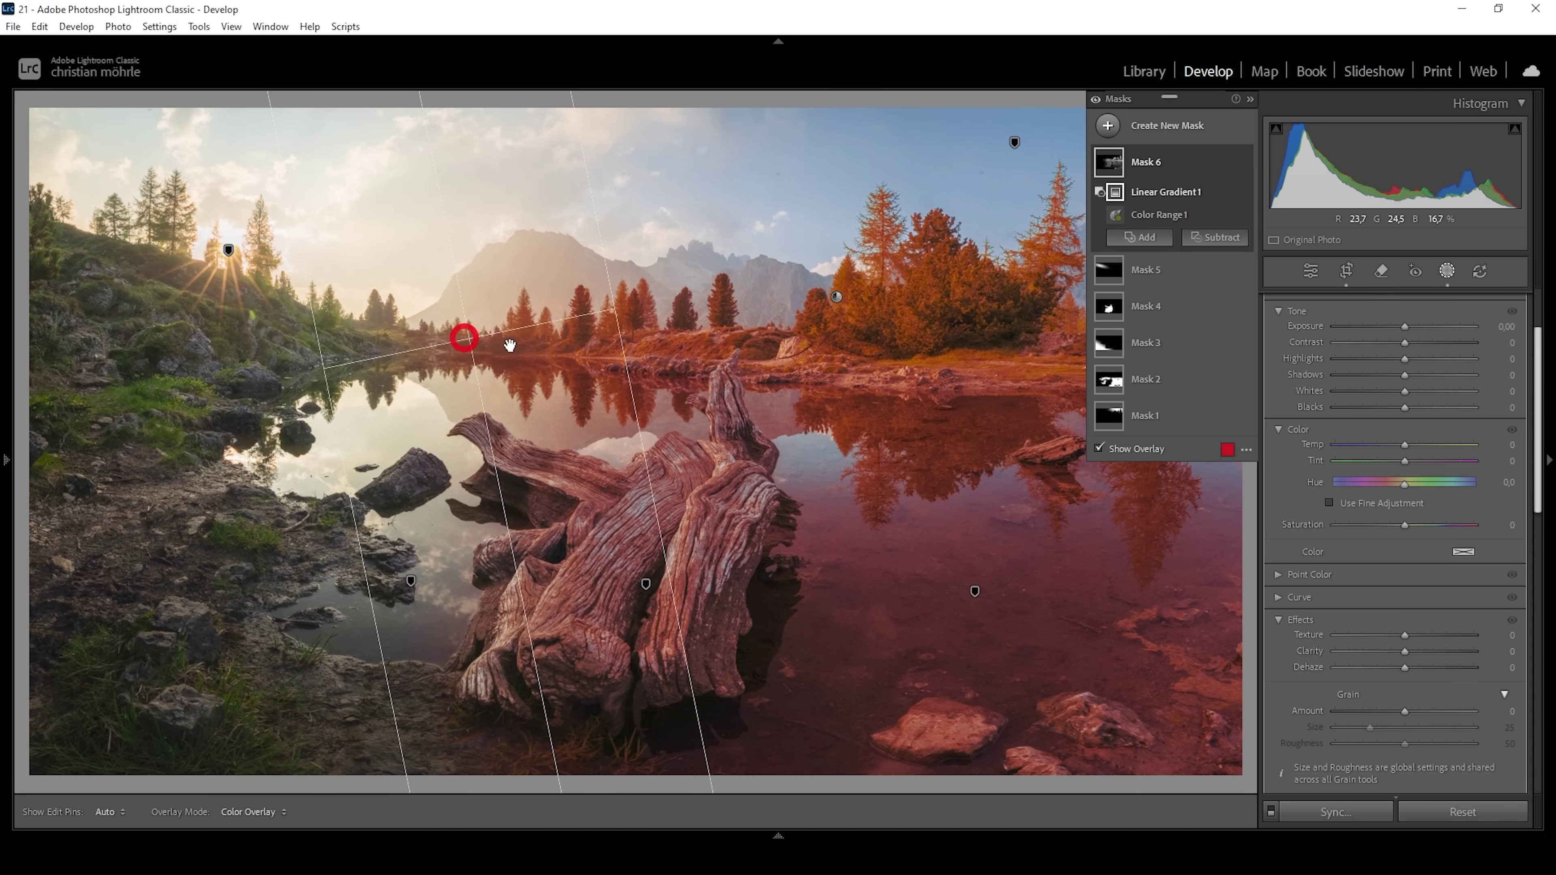
# Subtract a second linear gradient from the foliage mask to exclude the photo's lower part, fading out upward across the water
pyautogui.click(1215, 237)
pyautogui.click(1240, 438)
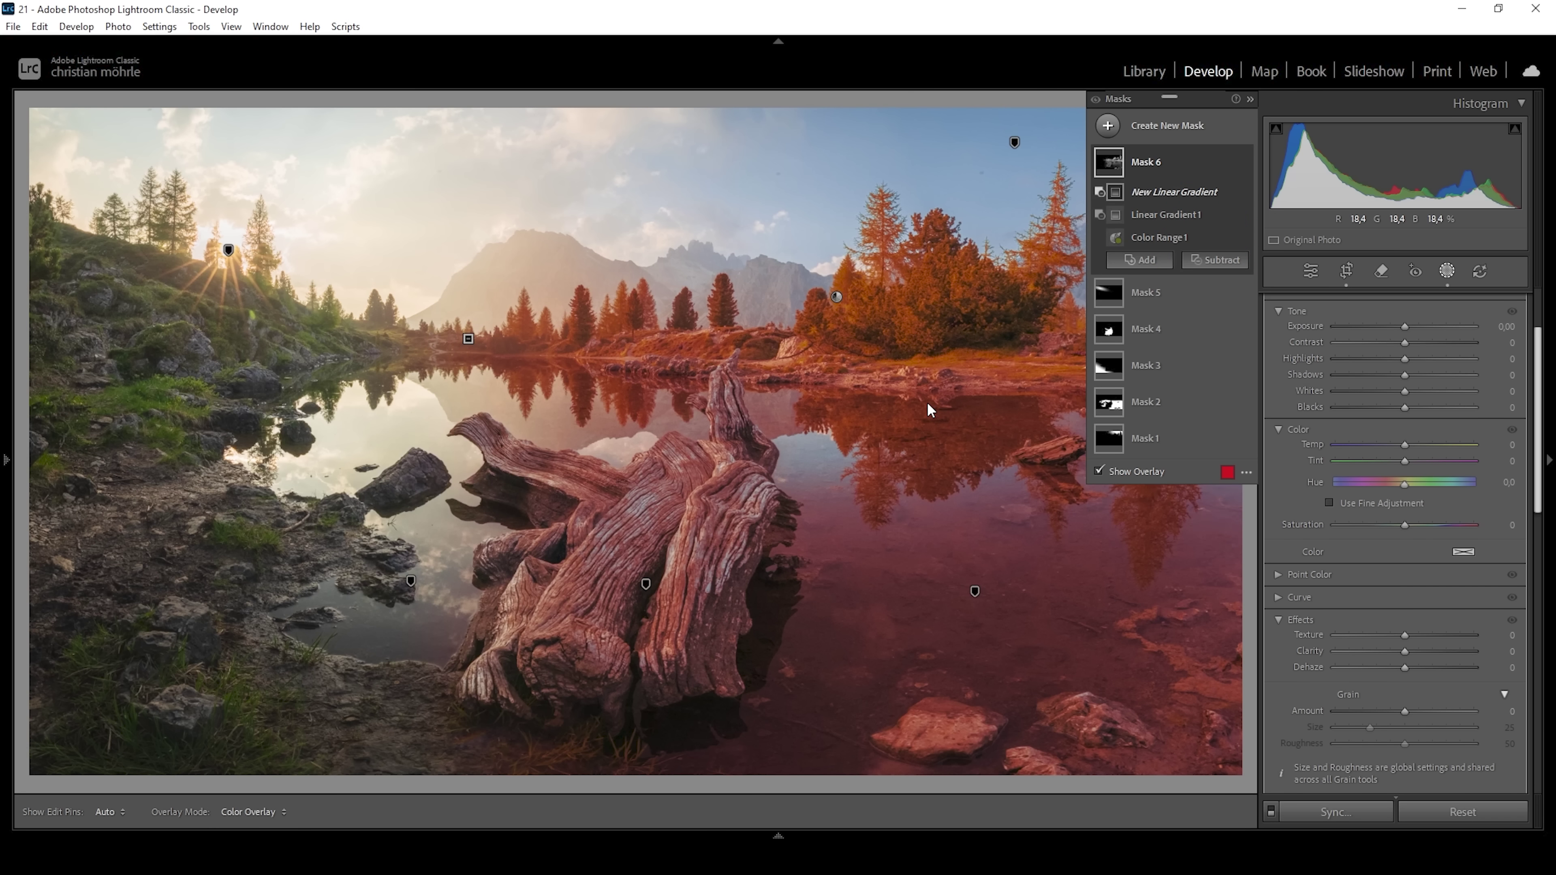
pyautogui.moveTo(900, 456)
pyautogui.mouseDown()
pyautogui.moveTo(937, 414)
pyautogui.moveTo(906, 396)
pyautogui.mouseUp()
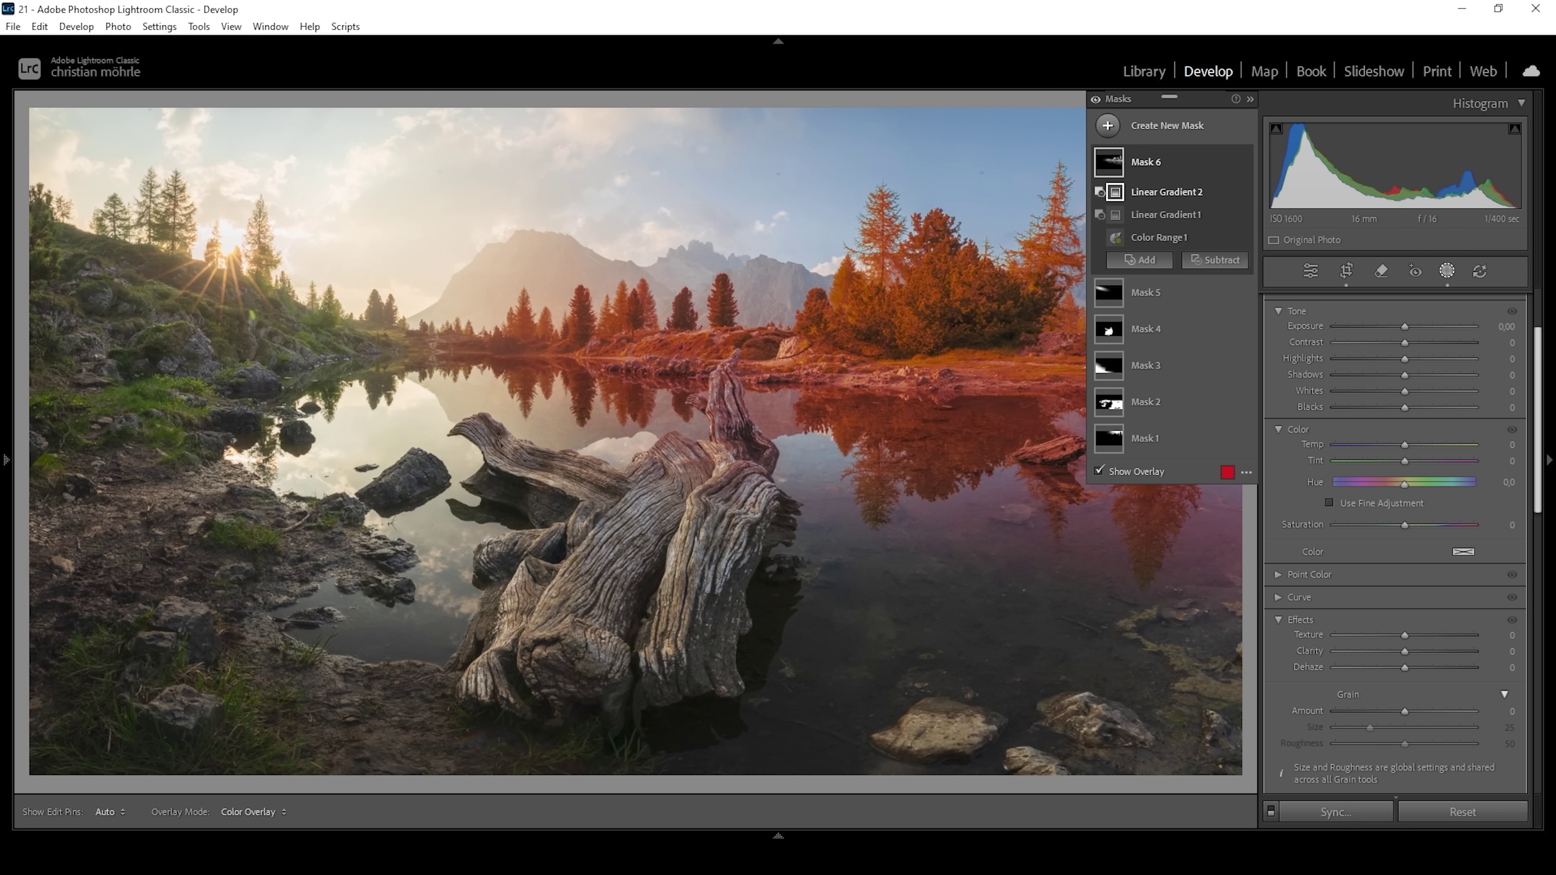
# Set the foliage mask's Exposure to 0.23 and Clarity to 13, and compare the photo without and with all masks
pyautogui.click(1404, 324)
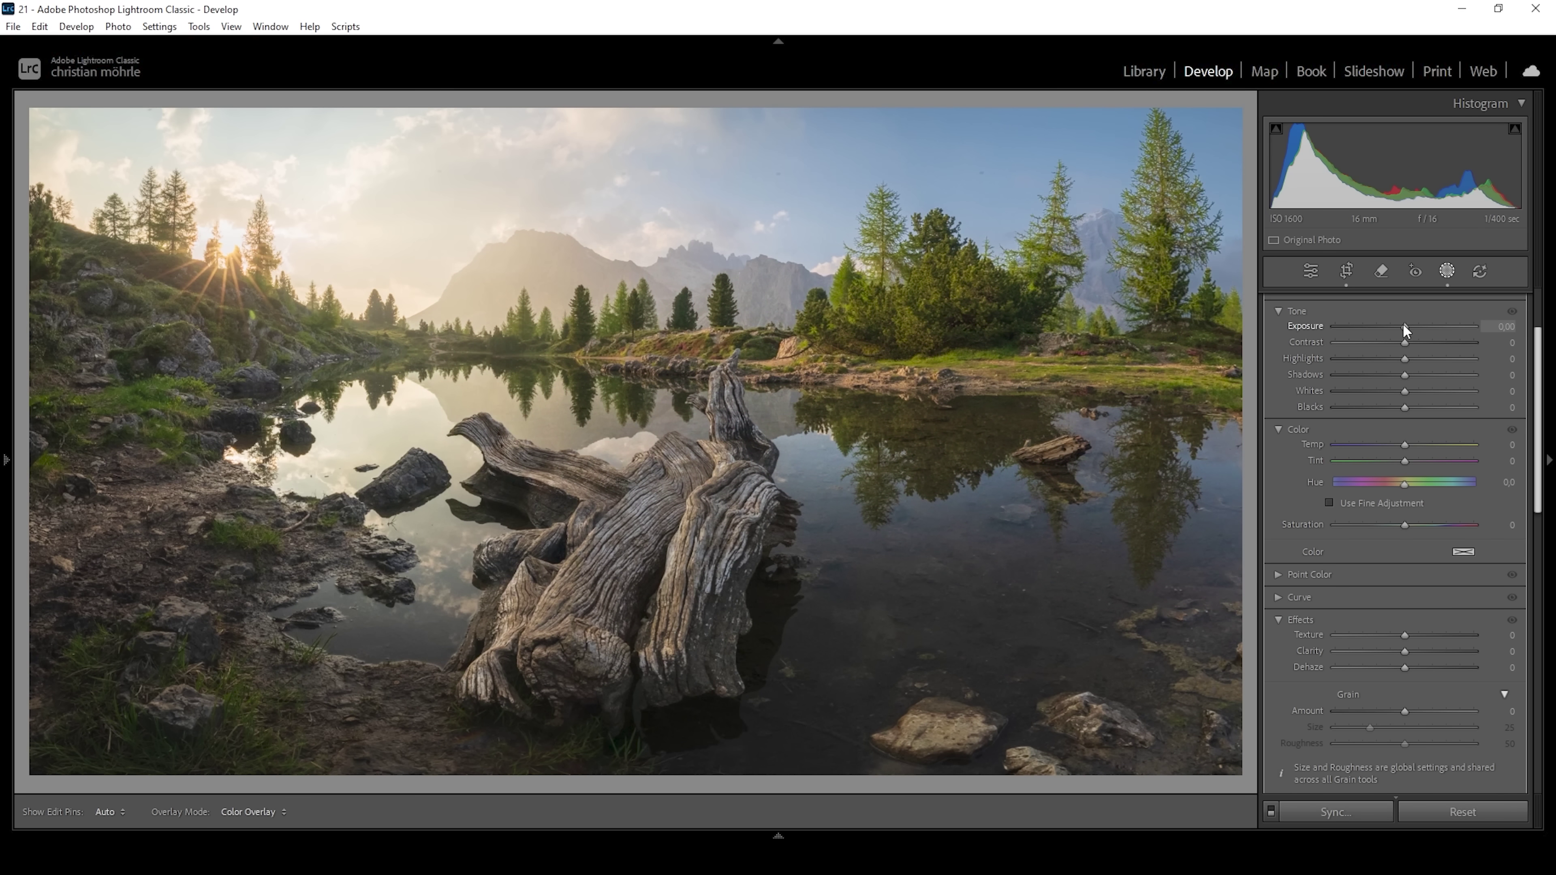
pyautogui.moveTo(1406, 326); pyautogui.dragTo(1409, 327)
pyautogui.moveTo(1405, 651); pyautogui.dragTo(1410, 651)
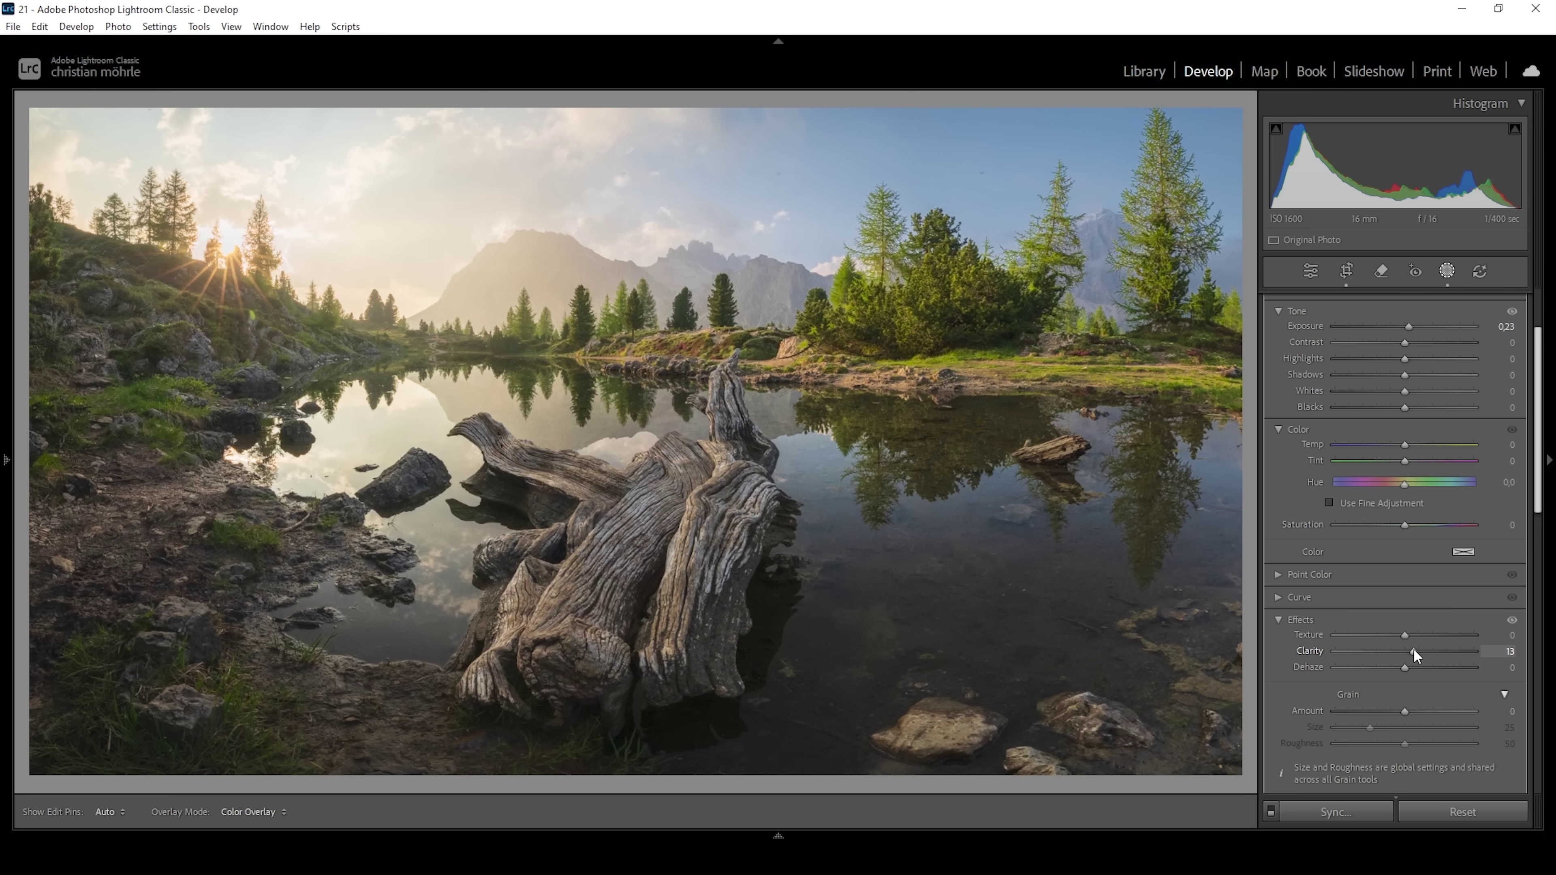
pyautogui.moveTo(1414, 650); pyautogui.dragTo(1414, 651)
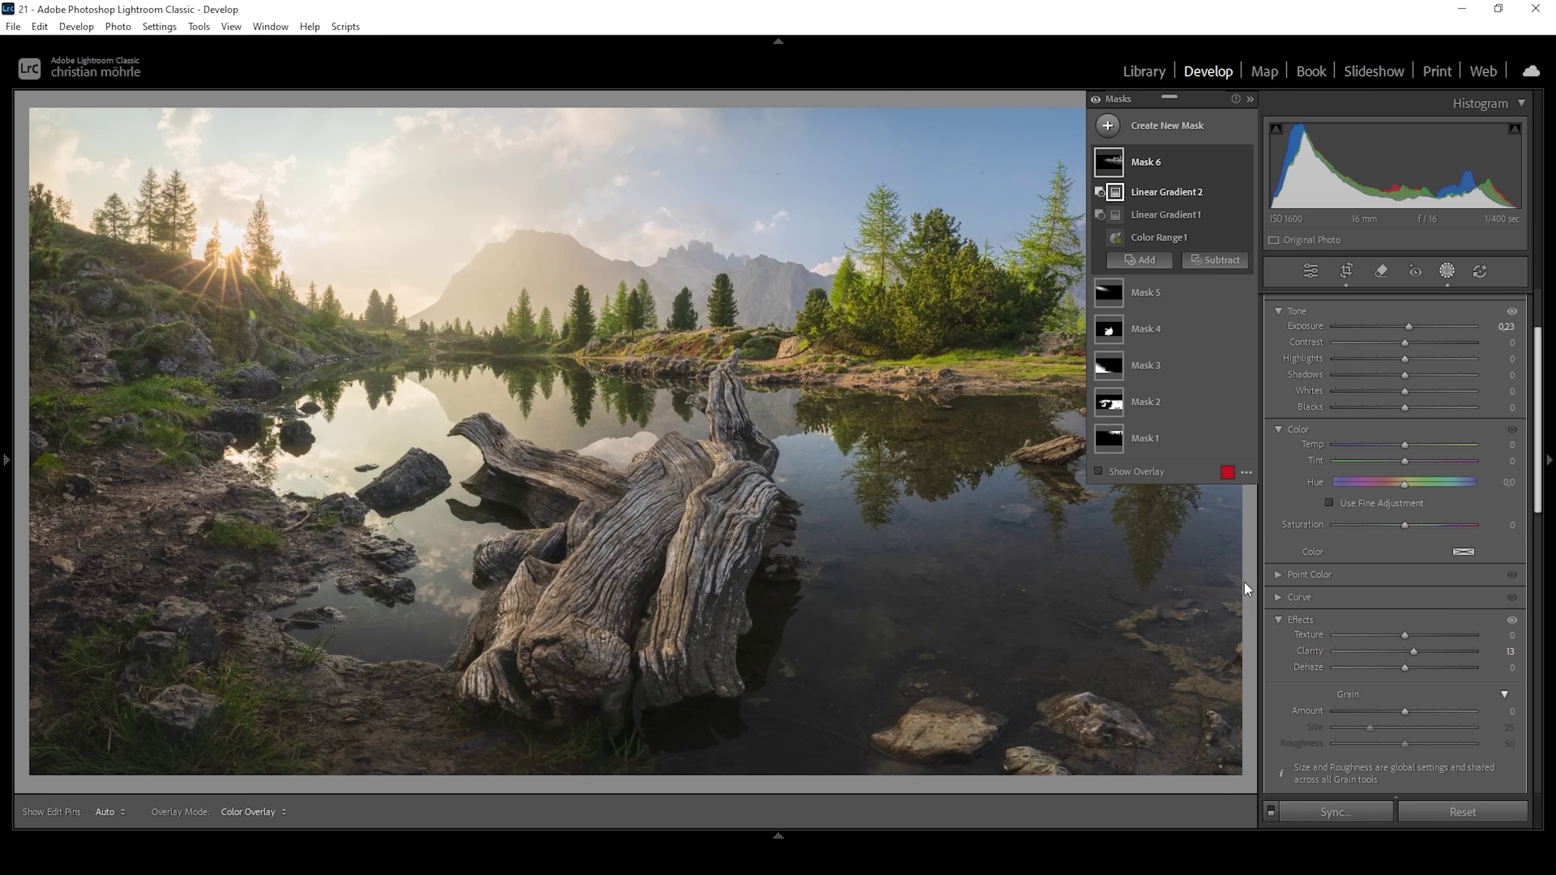
pyautogui.click(1097, 99)
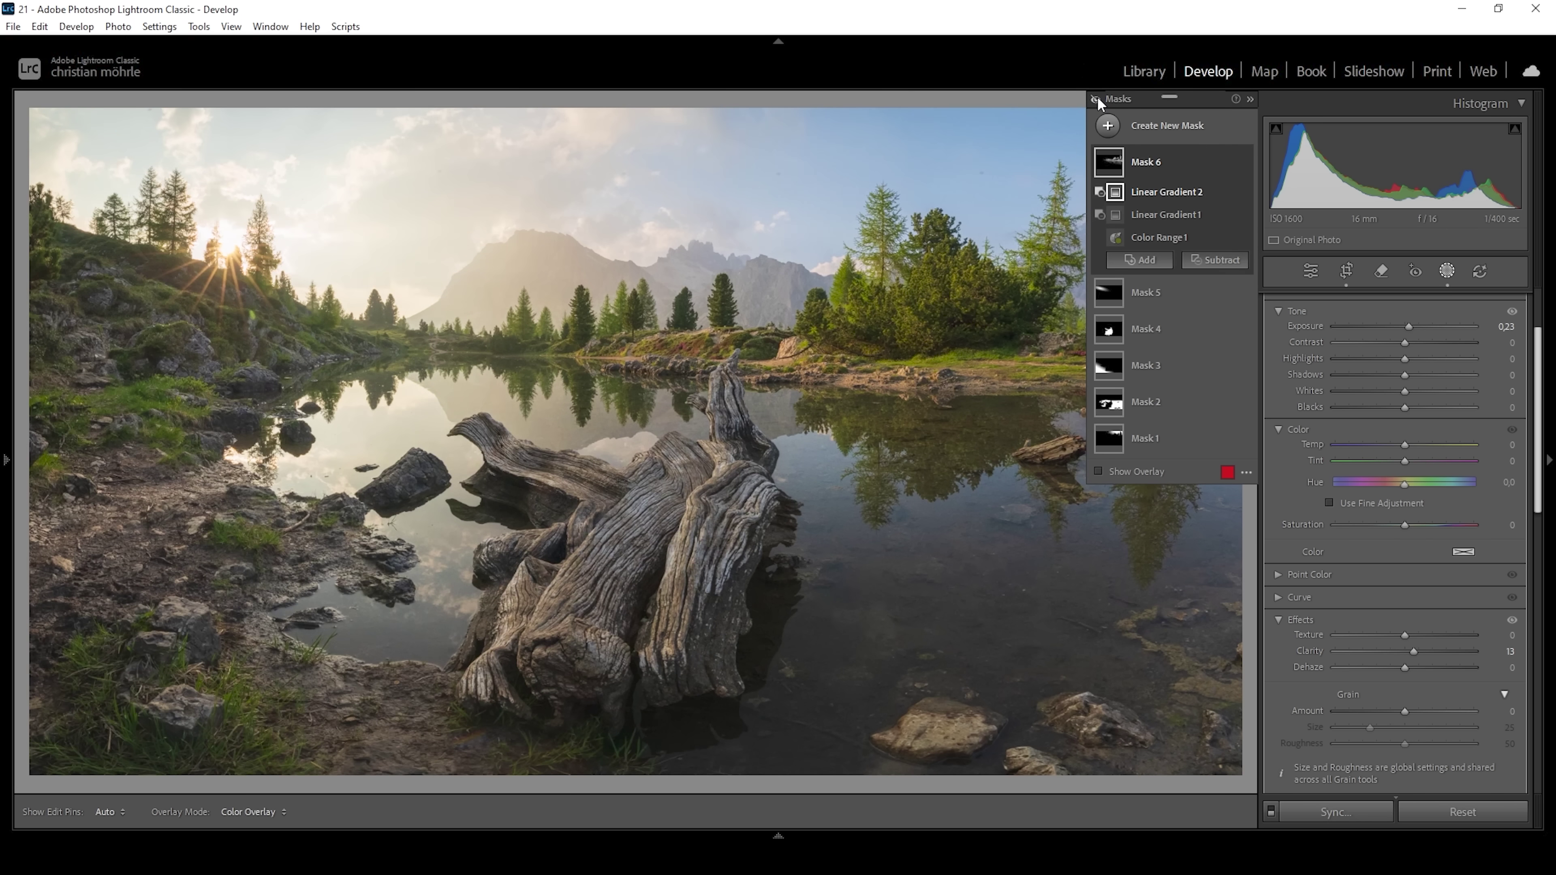
pyautogui.click(1097, 100)
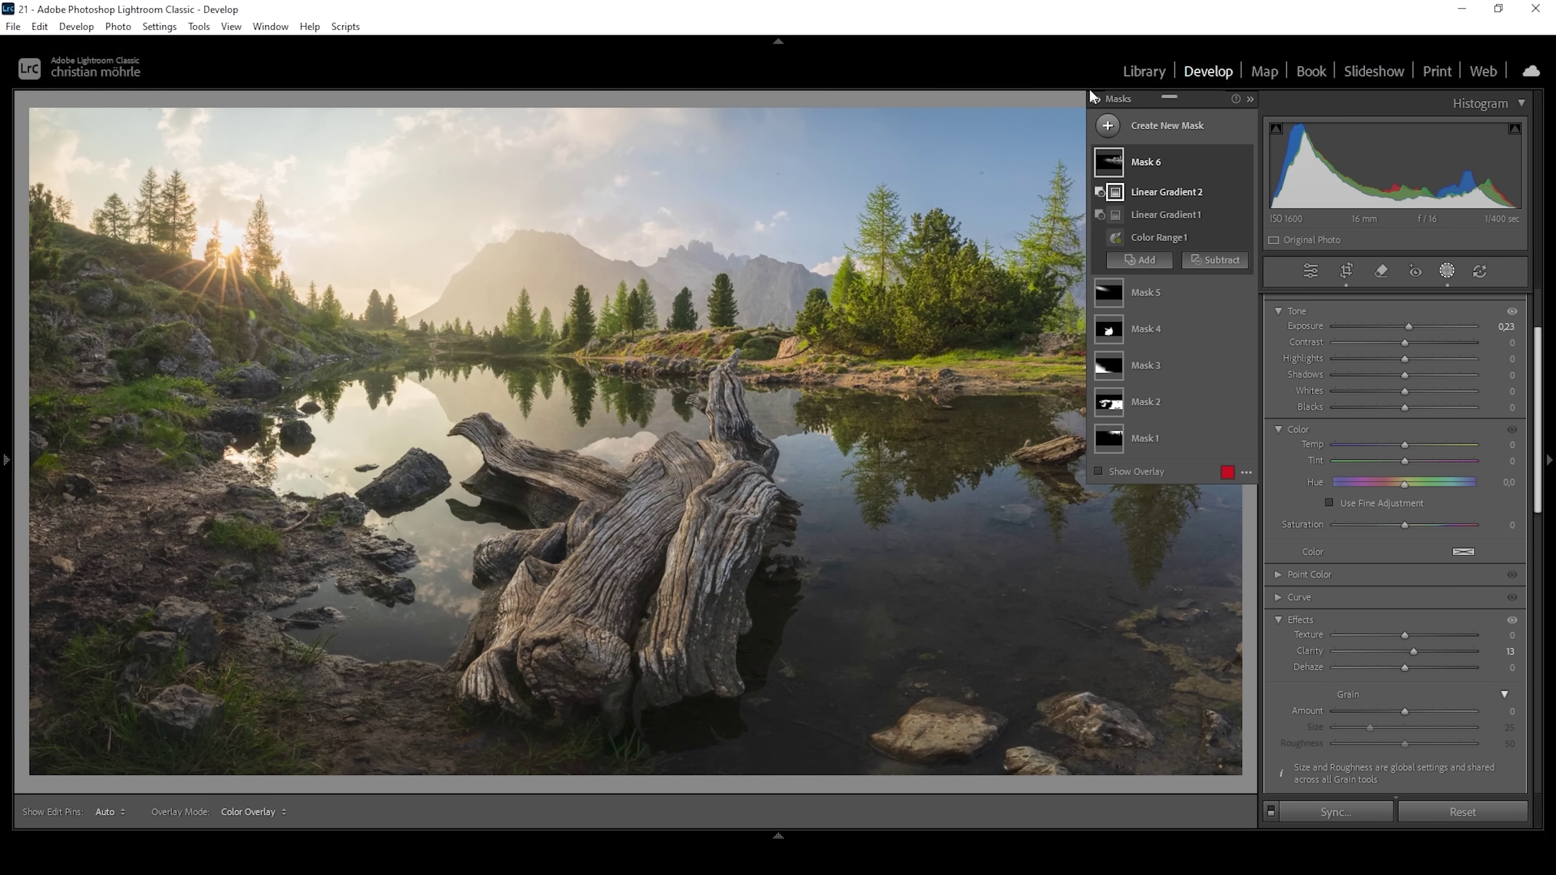
# Raise the Yellow saturation moderately and the Blue saturation slightly in the global Color Mixer's HSL adjustments
pyautogui.click(1311, 276)
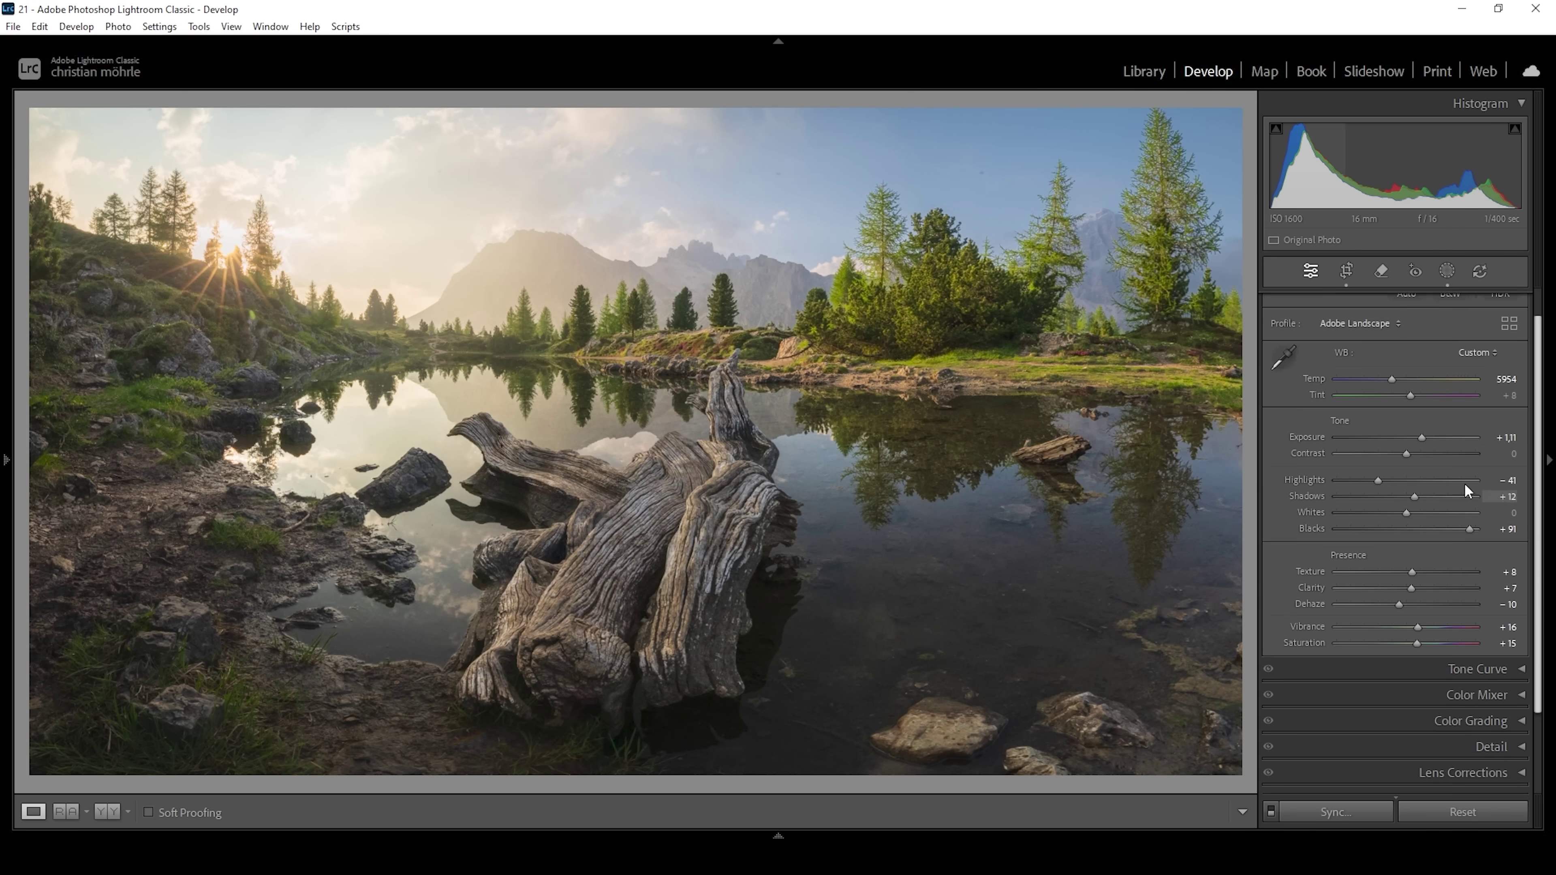
pyautogui.click(1501, 302)
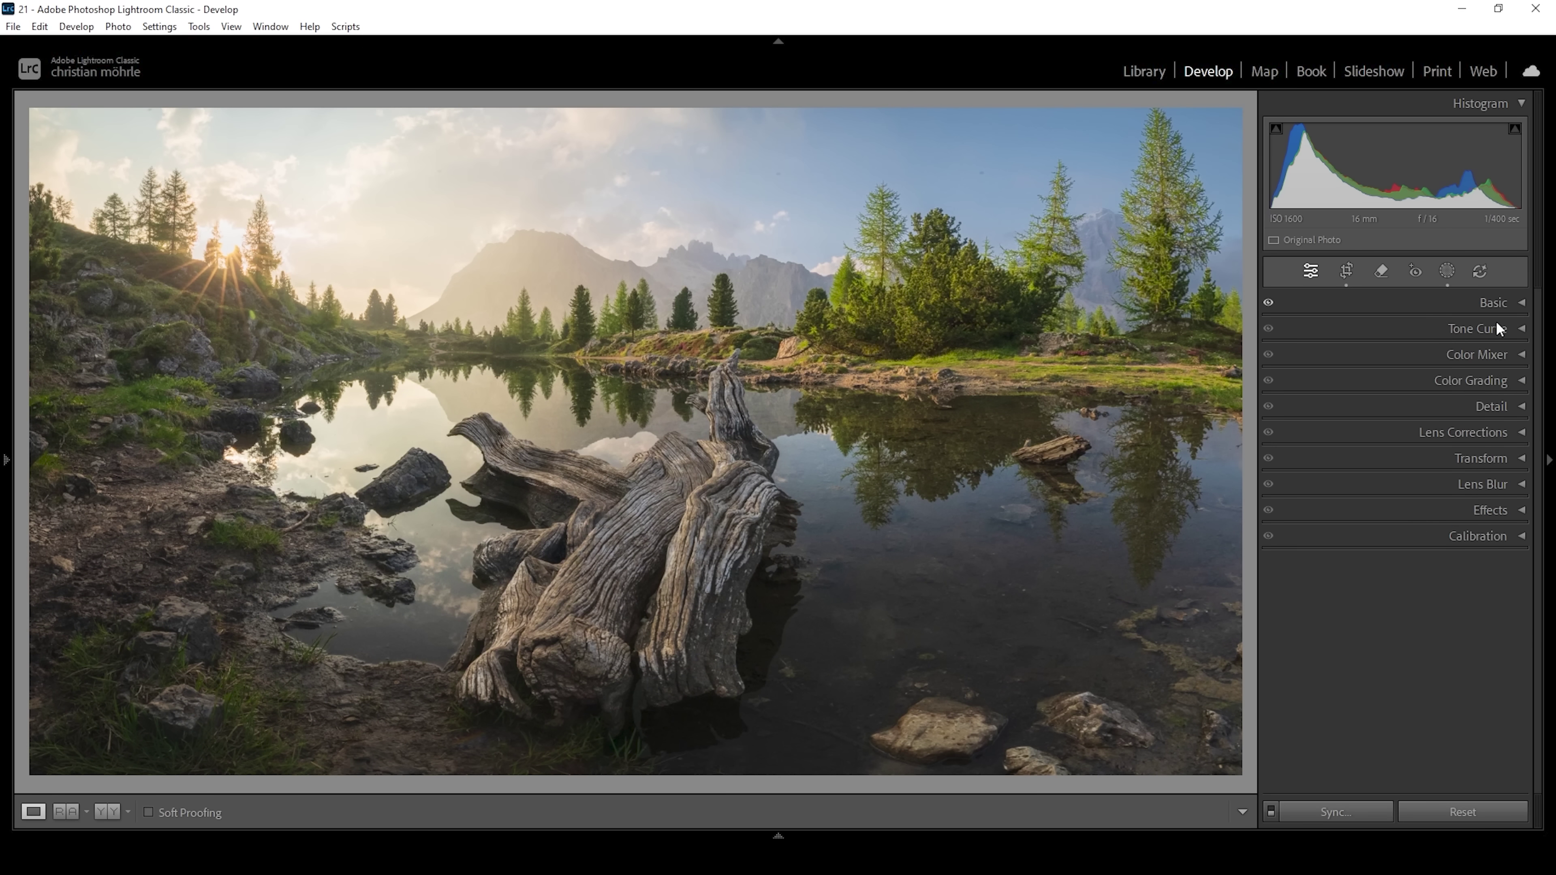
pyautogui.click(1503, 356)
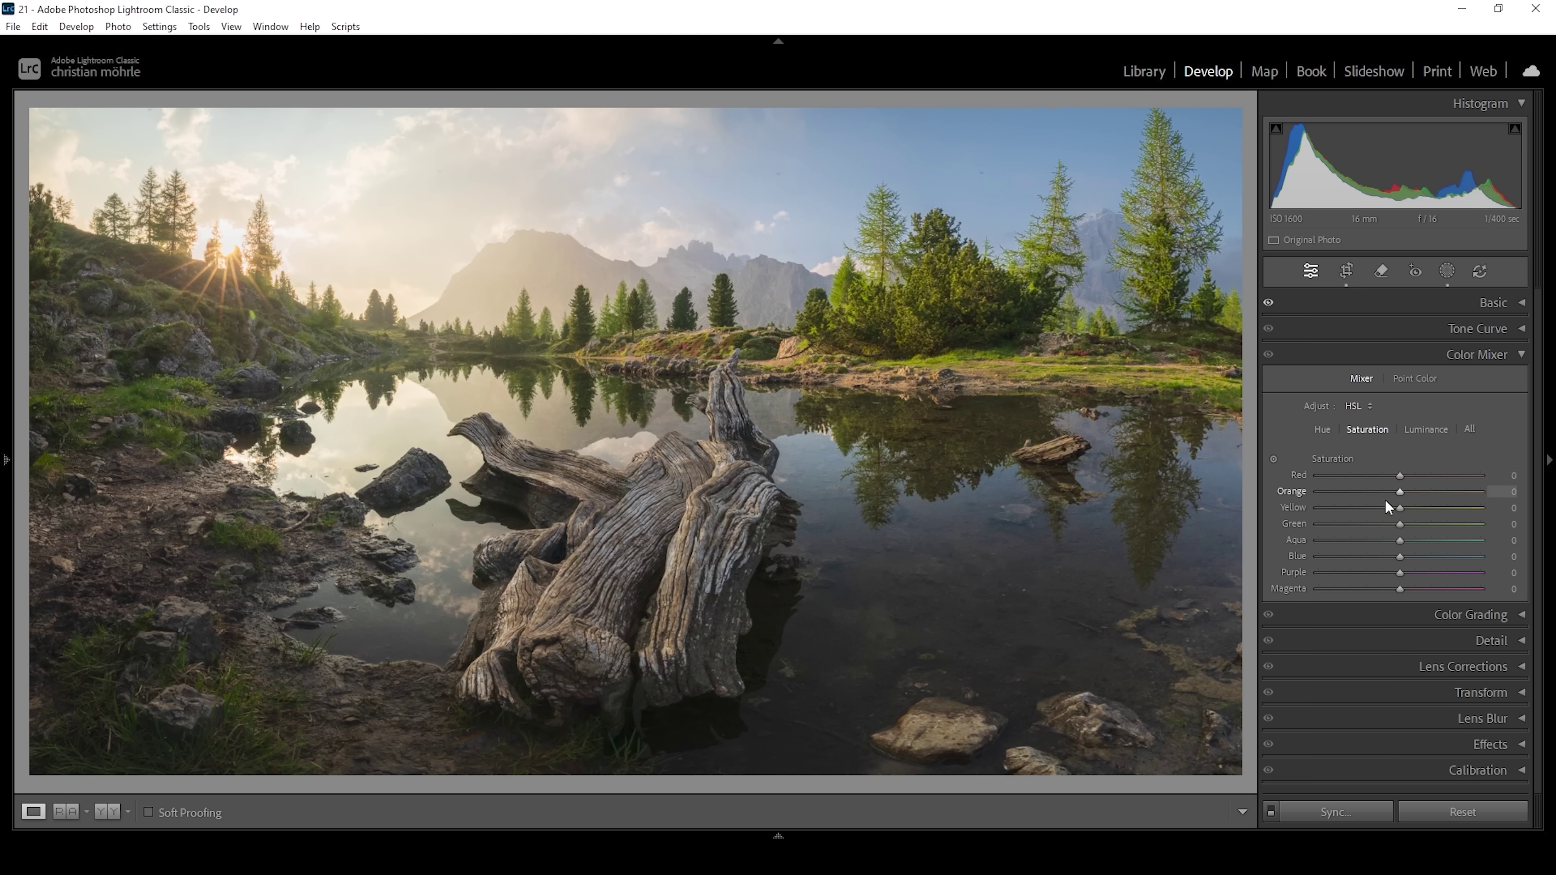
pyautogui.moveTo(1400, 508); pyautogui.dragTo(1415, 510)
pyautogui.moveTo(1400, 556); pyautogui.dragTo(1406, 557)
# Set the Color Mixer's Yellow luminance to +20 and Blue luminance to -10
pyautogui.click(1425, 430)
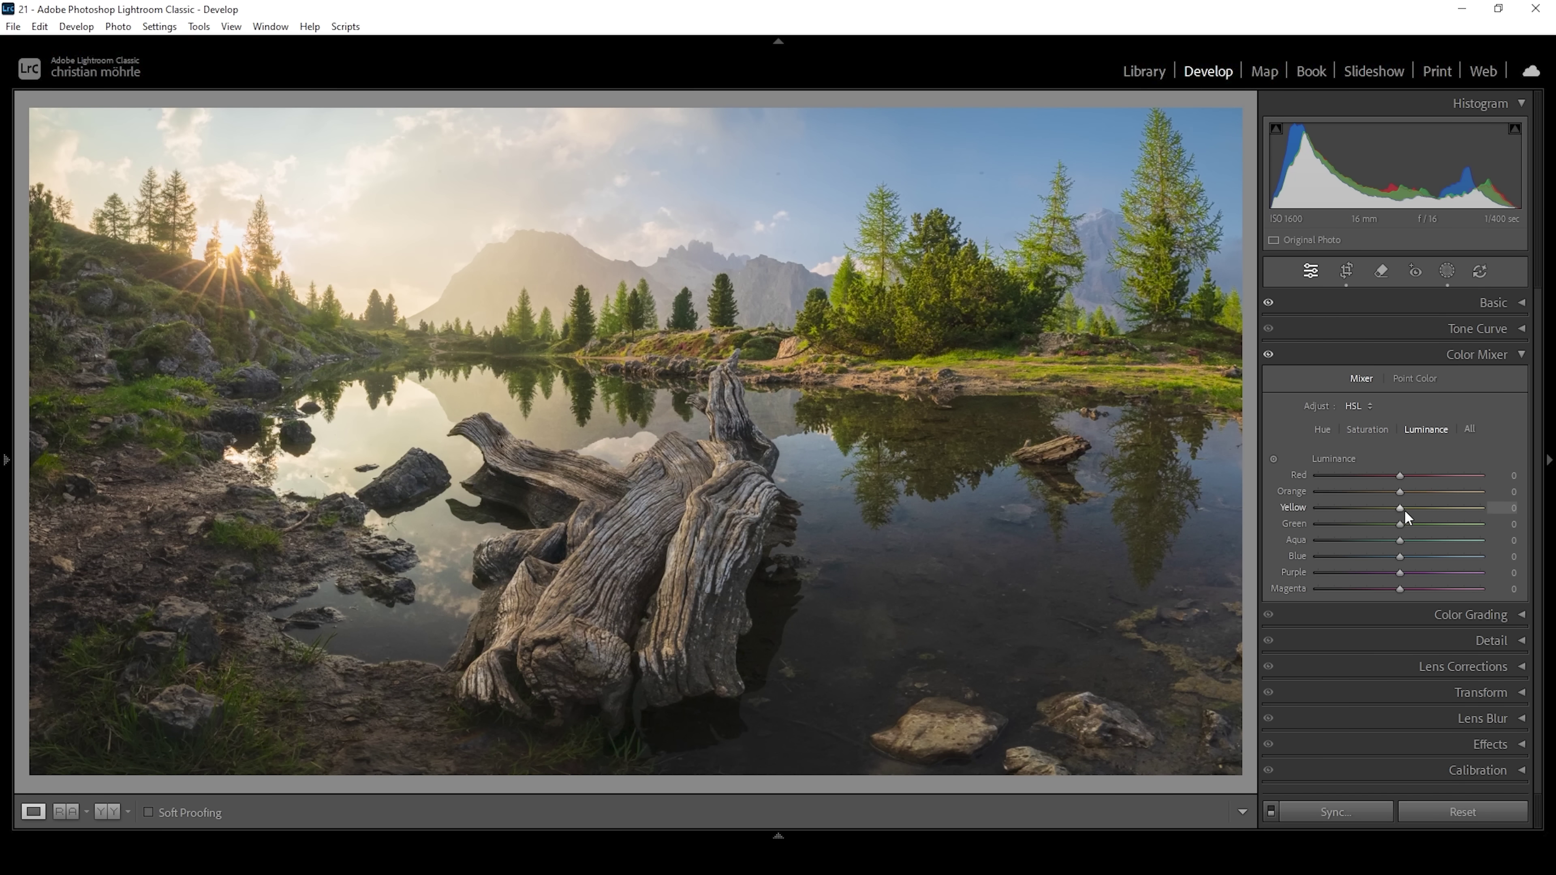
pyautogui.moveTo(1403, 508); pyautogui.dragTo(1415, 507)
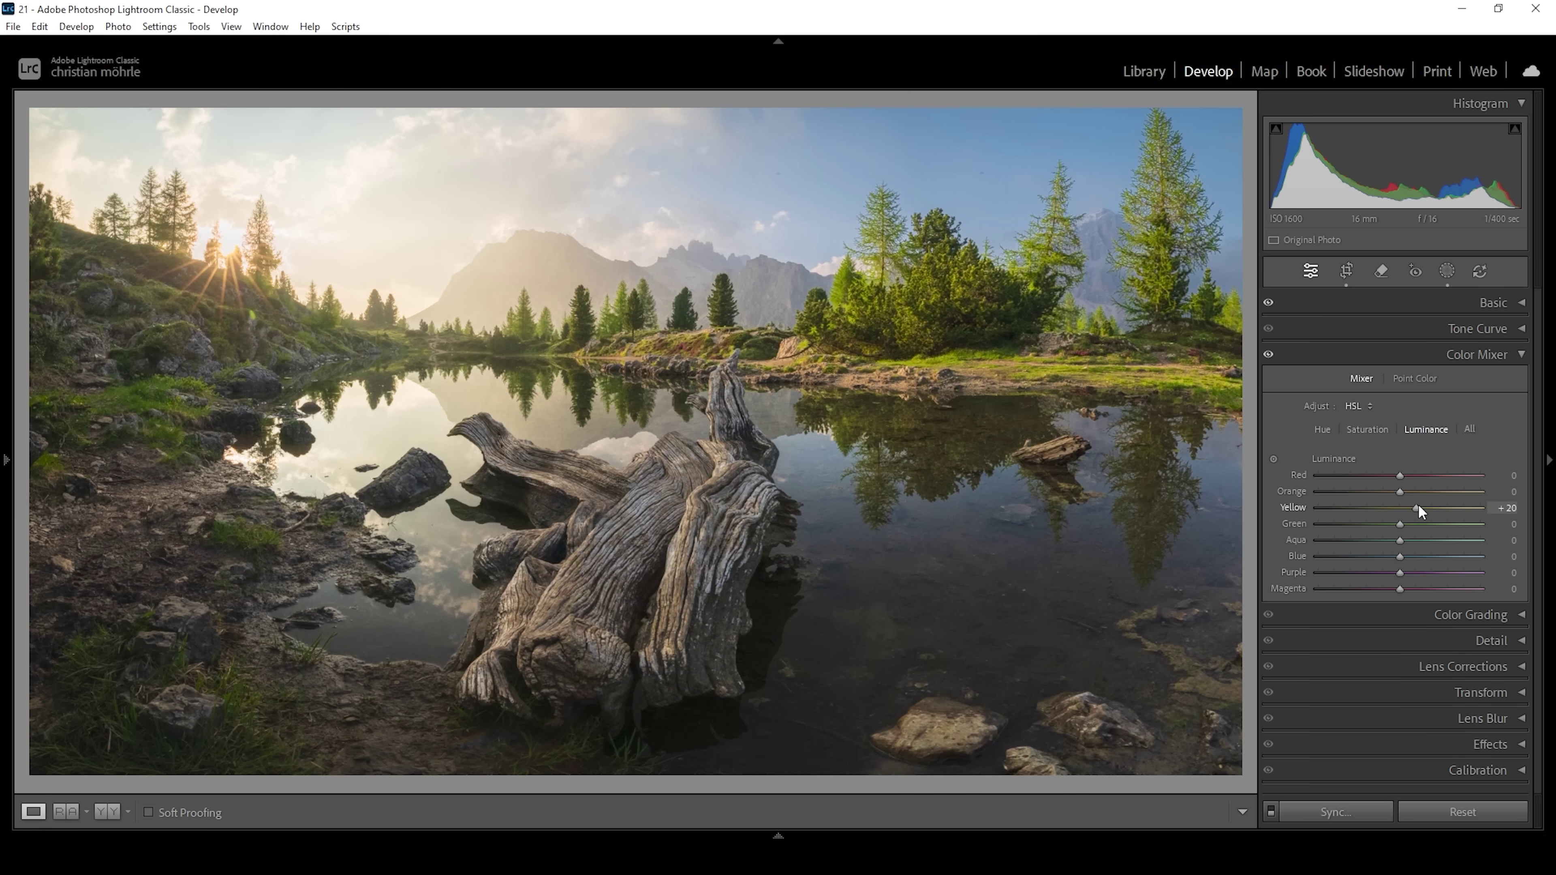
pyautogui.moveTo(1400, 556); pyautogui.dragTo(1389, 557)
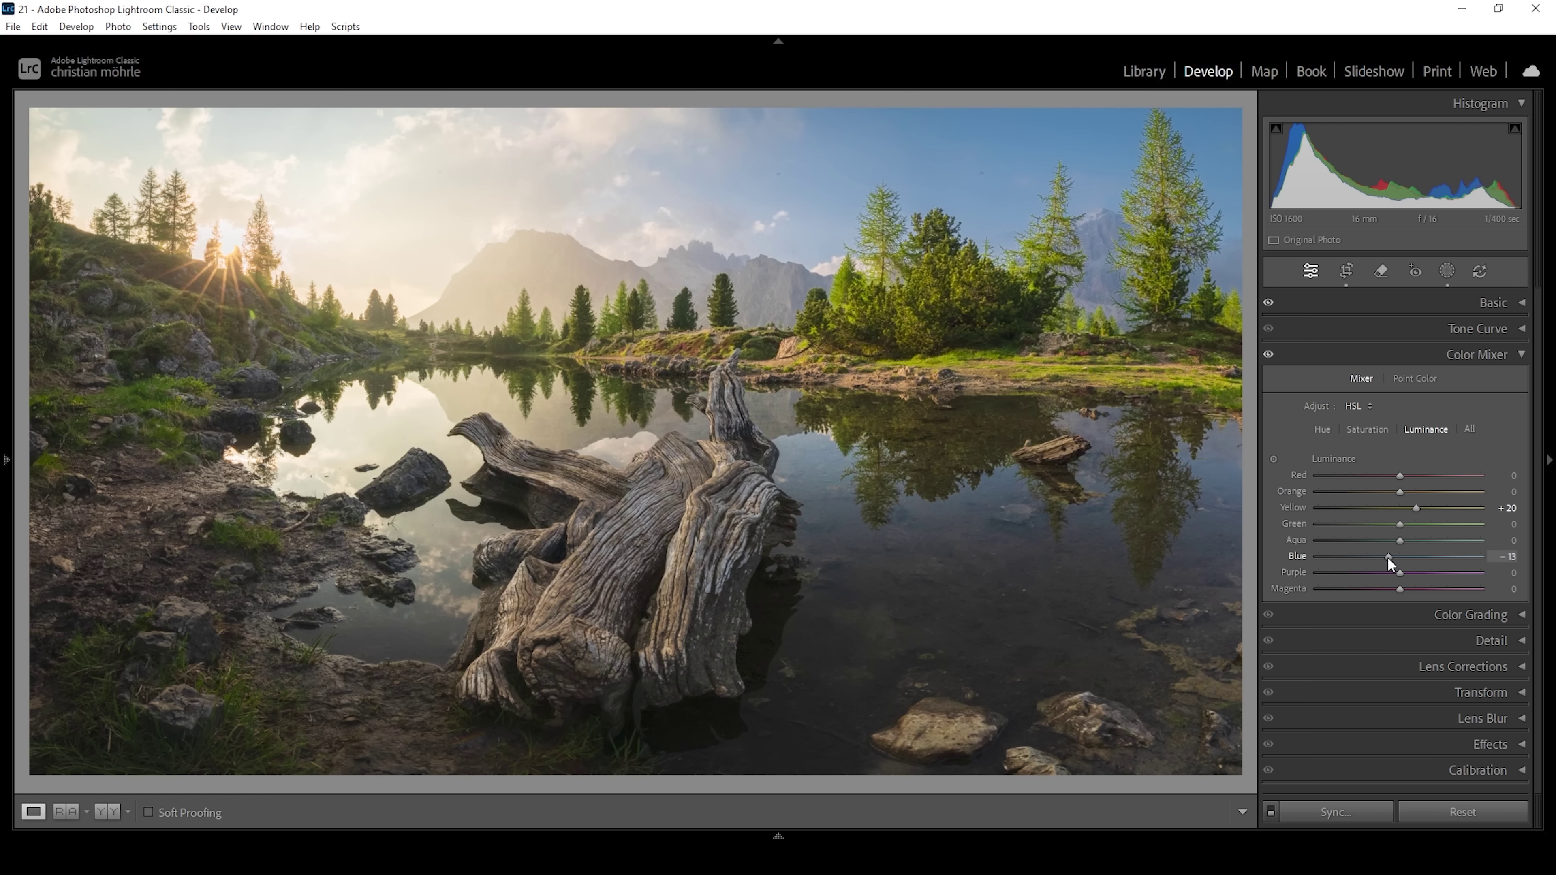
pyautogui.moveTo(1389, 557); pyautogui.dragTo(1391, 559)
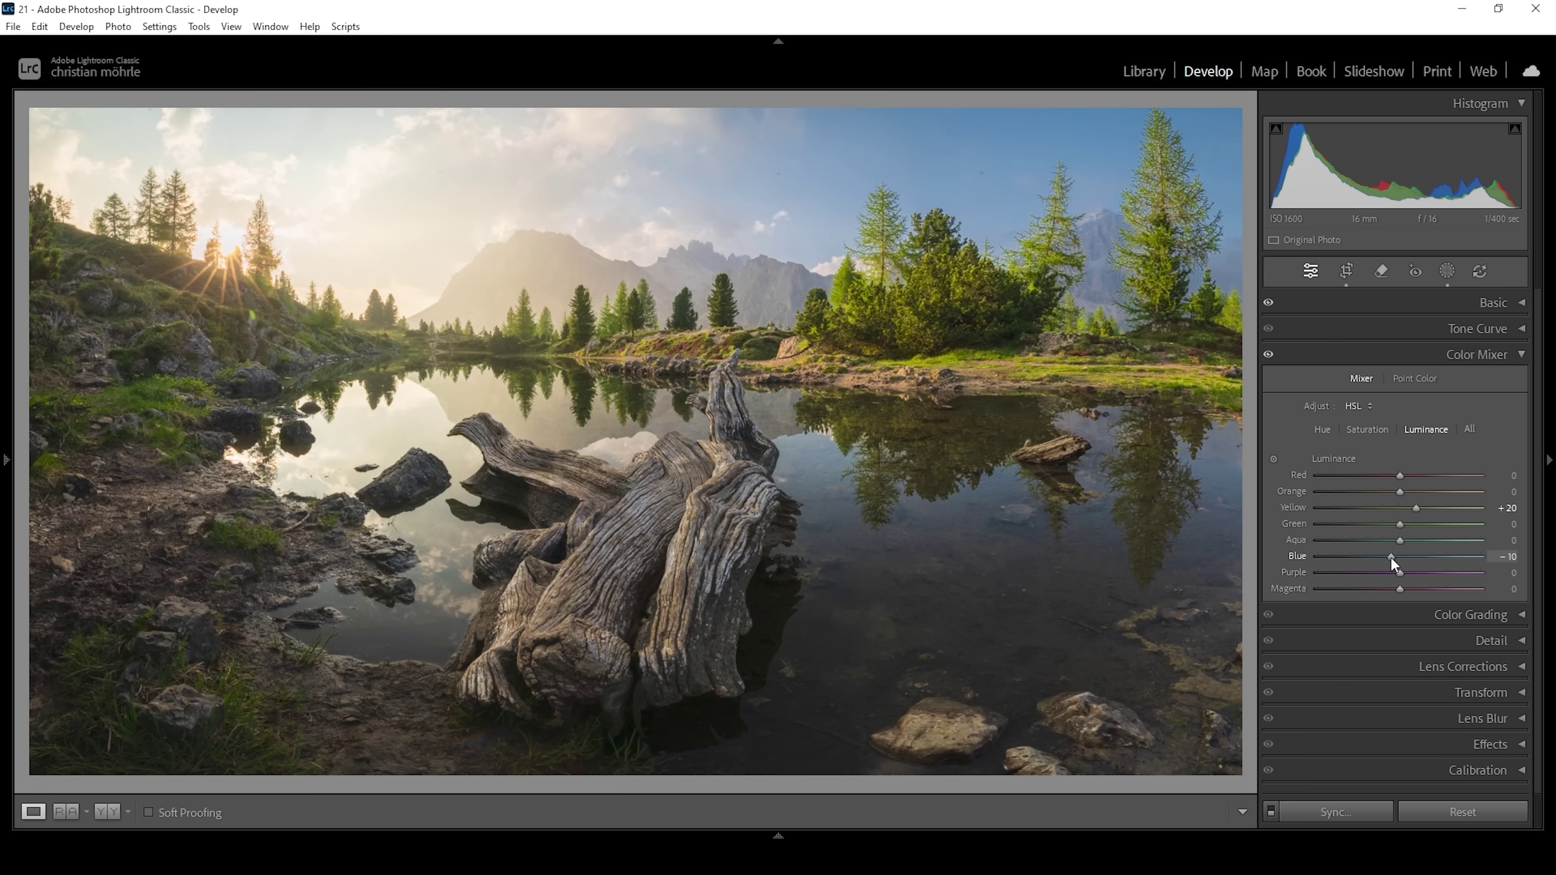
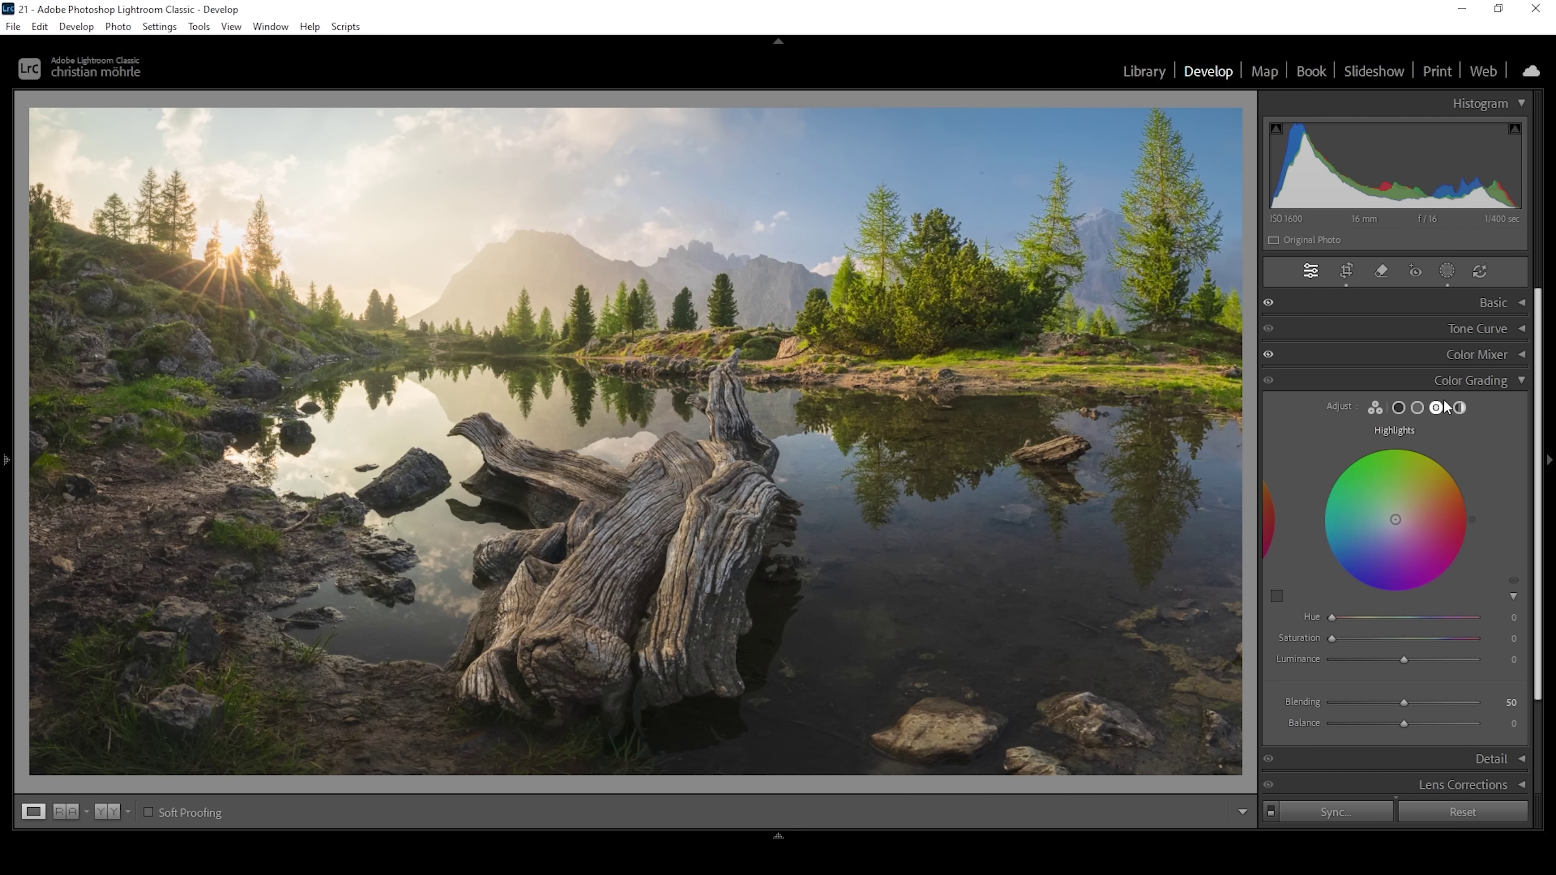
# Color grade the highlights with Hue 36, Saturation 16 and Luminance +43
pyautogui.moveTo(1333, 617); pyautogui.dragTo(1347, 618)
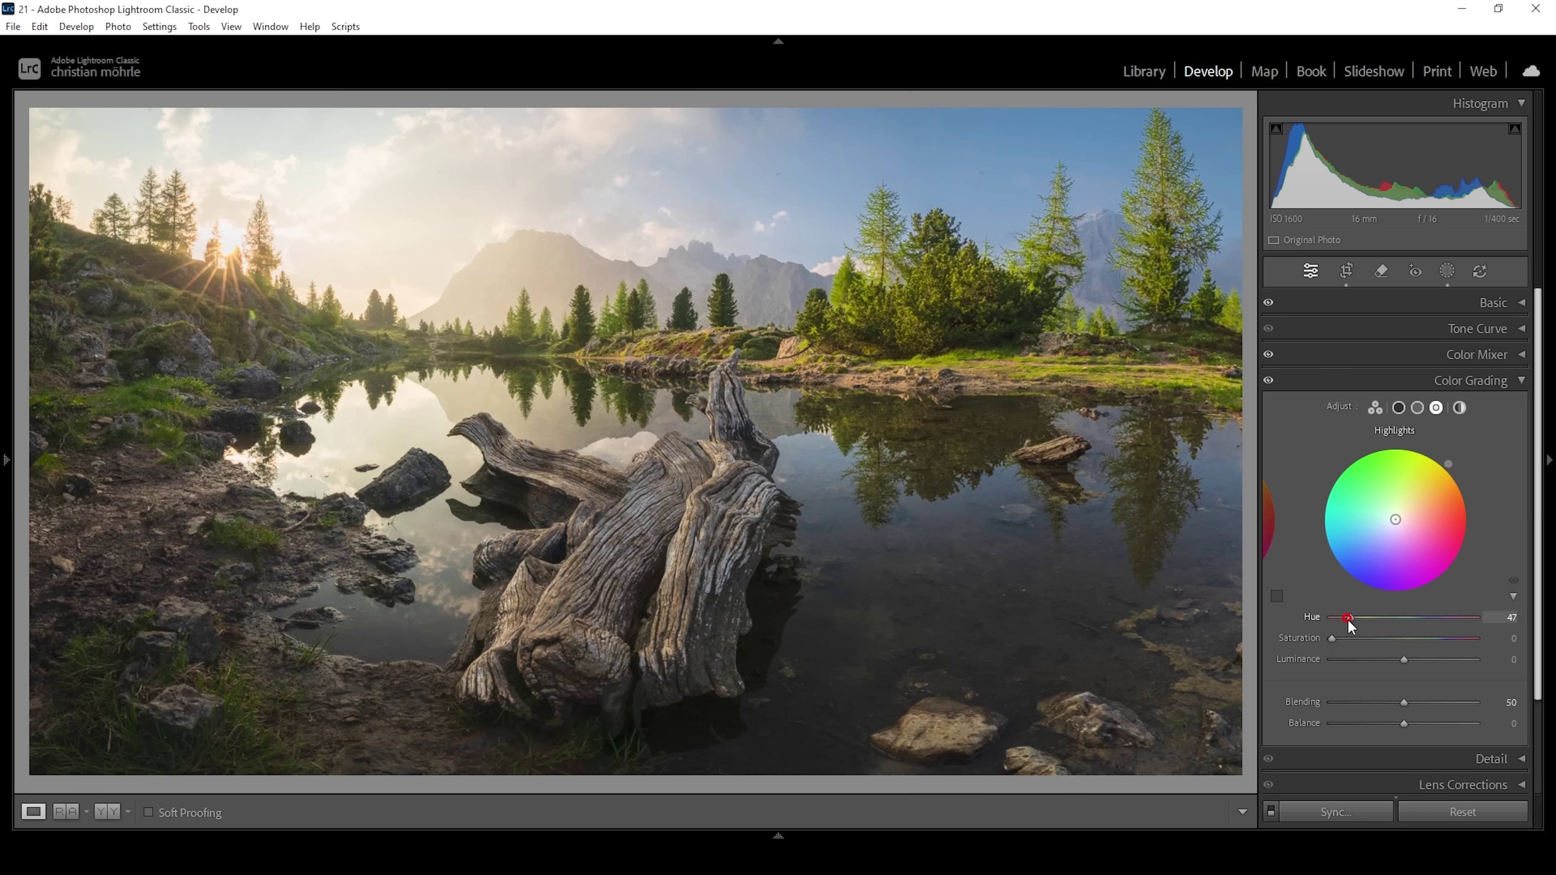
pyautogui.moveTo(1335, 641)
pyautogui.mouseDown()
pyautogui.moveTo(1356, 641)
pyautogui.moveTo(1346, 619)
pyautogui.mouseUp()
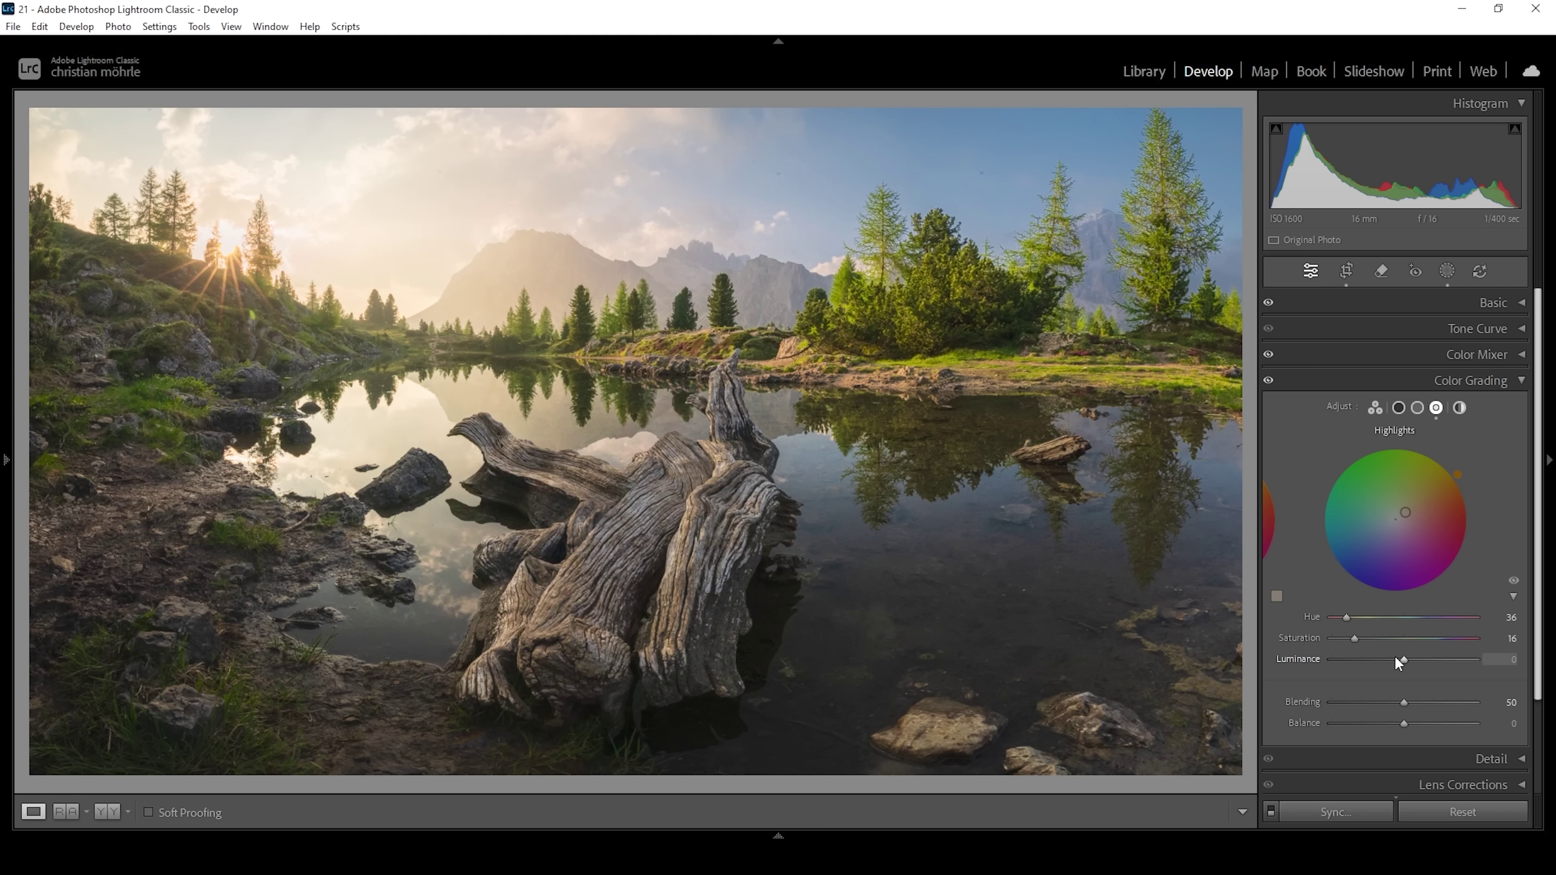
pyautogui.moveTo(1406, 660); pyautogui.dragTo(1430, 659)
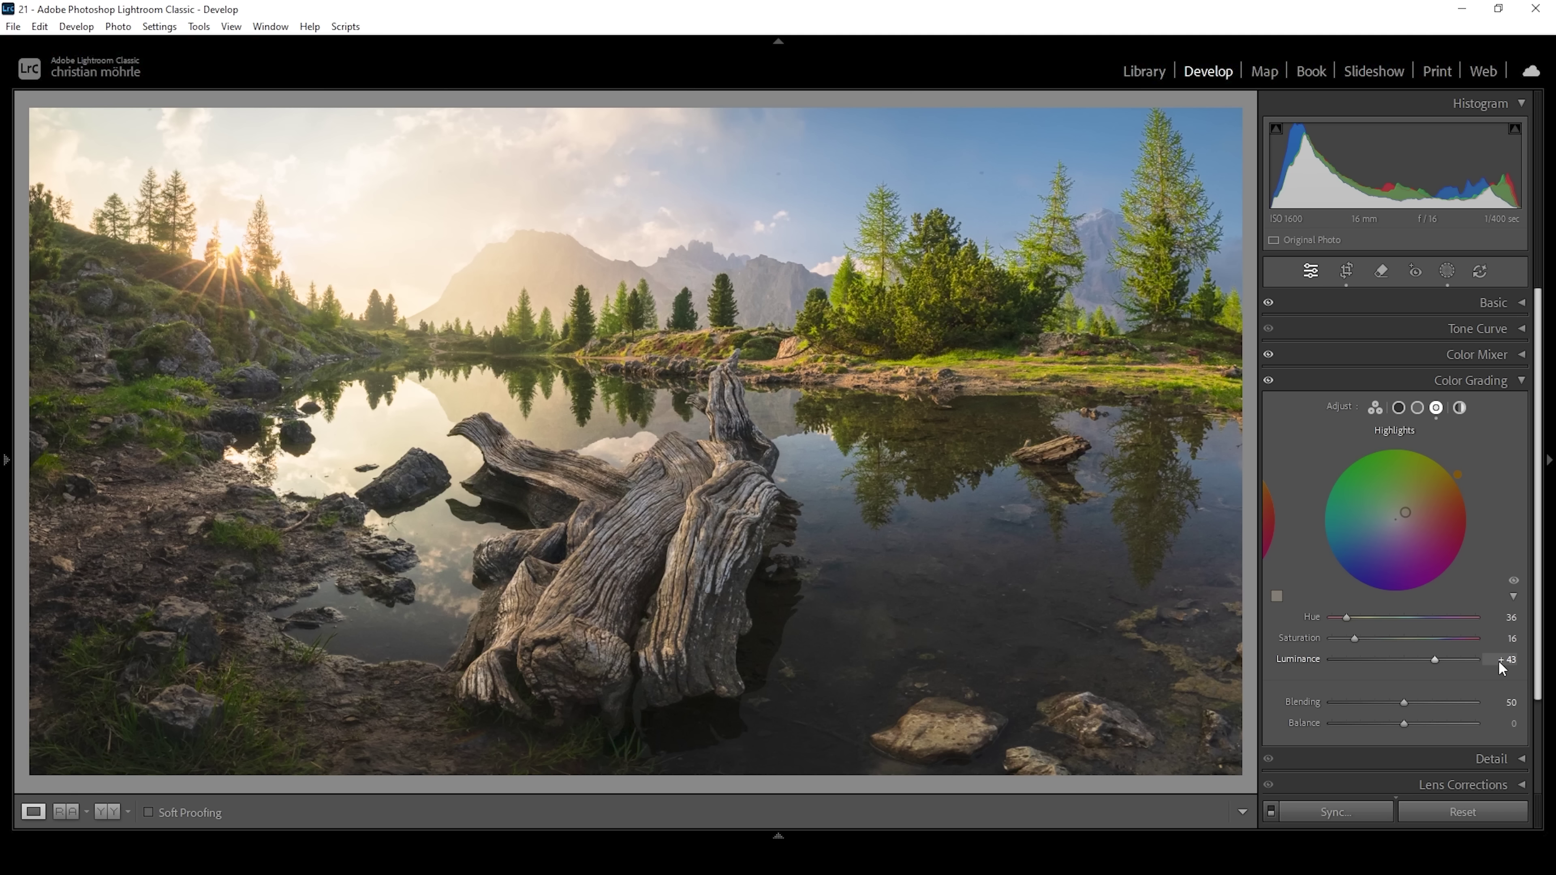
# Color grade the midtones with Hue 36, Saturation 6 and Luminance -15, and compare the photo without and with color grading
pyautogui.click(1416, 409)
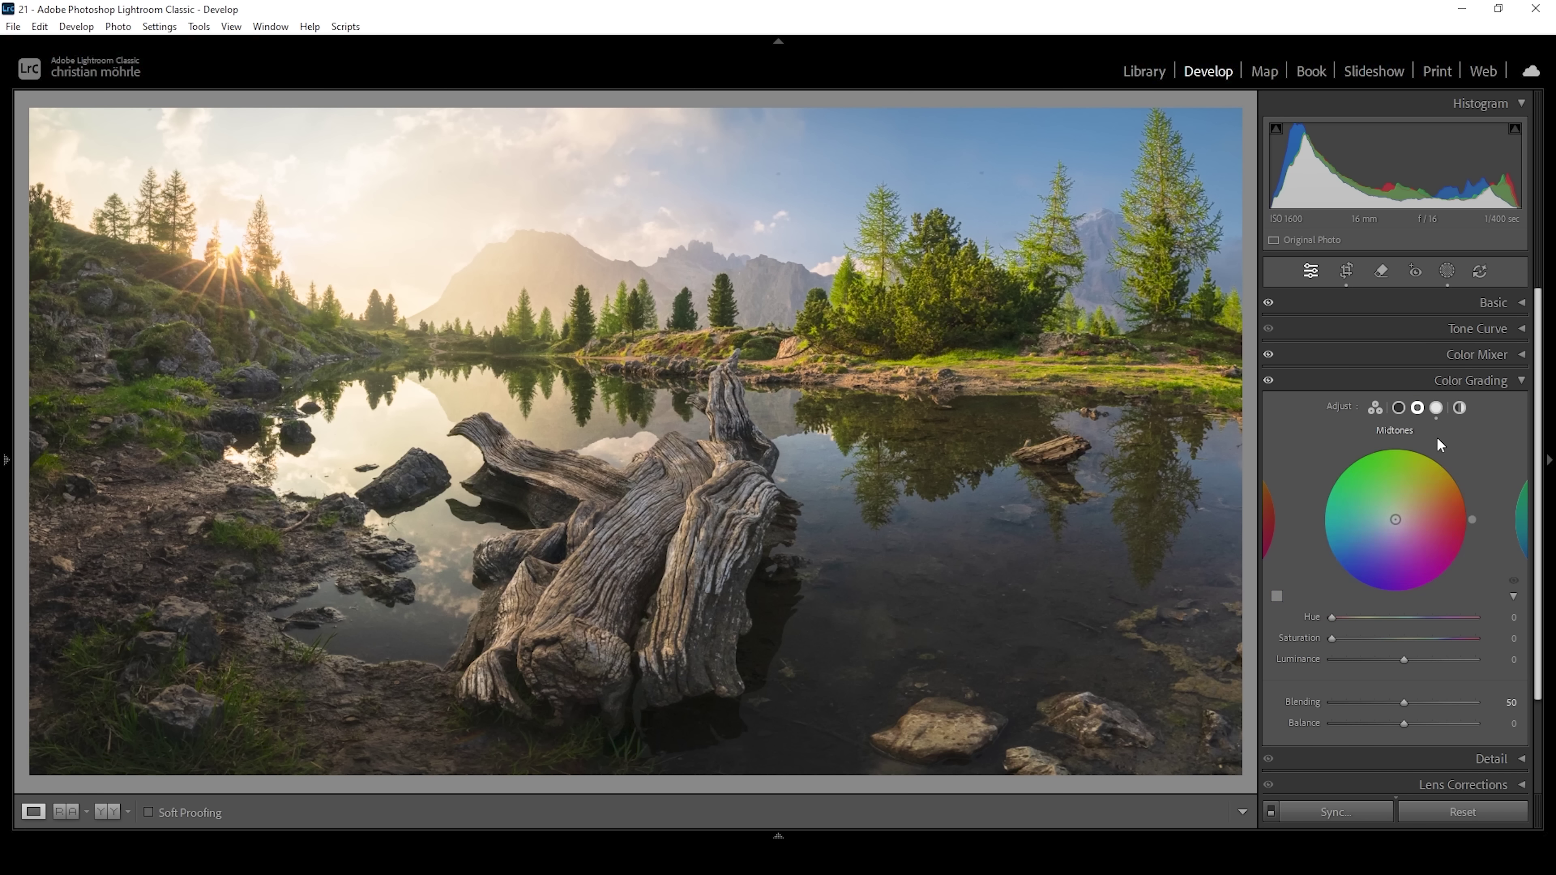
pyautogui.moveTo(1331, 616)
pyautogui.mouseDown()
pyautogui.moveTo(1346, 619)
pyautogui.moveTo(1343, 639)
pyautogui.mouseUp()
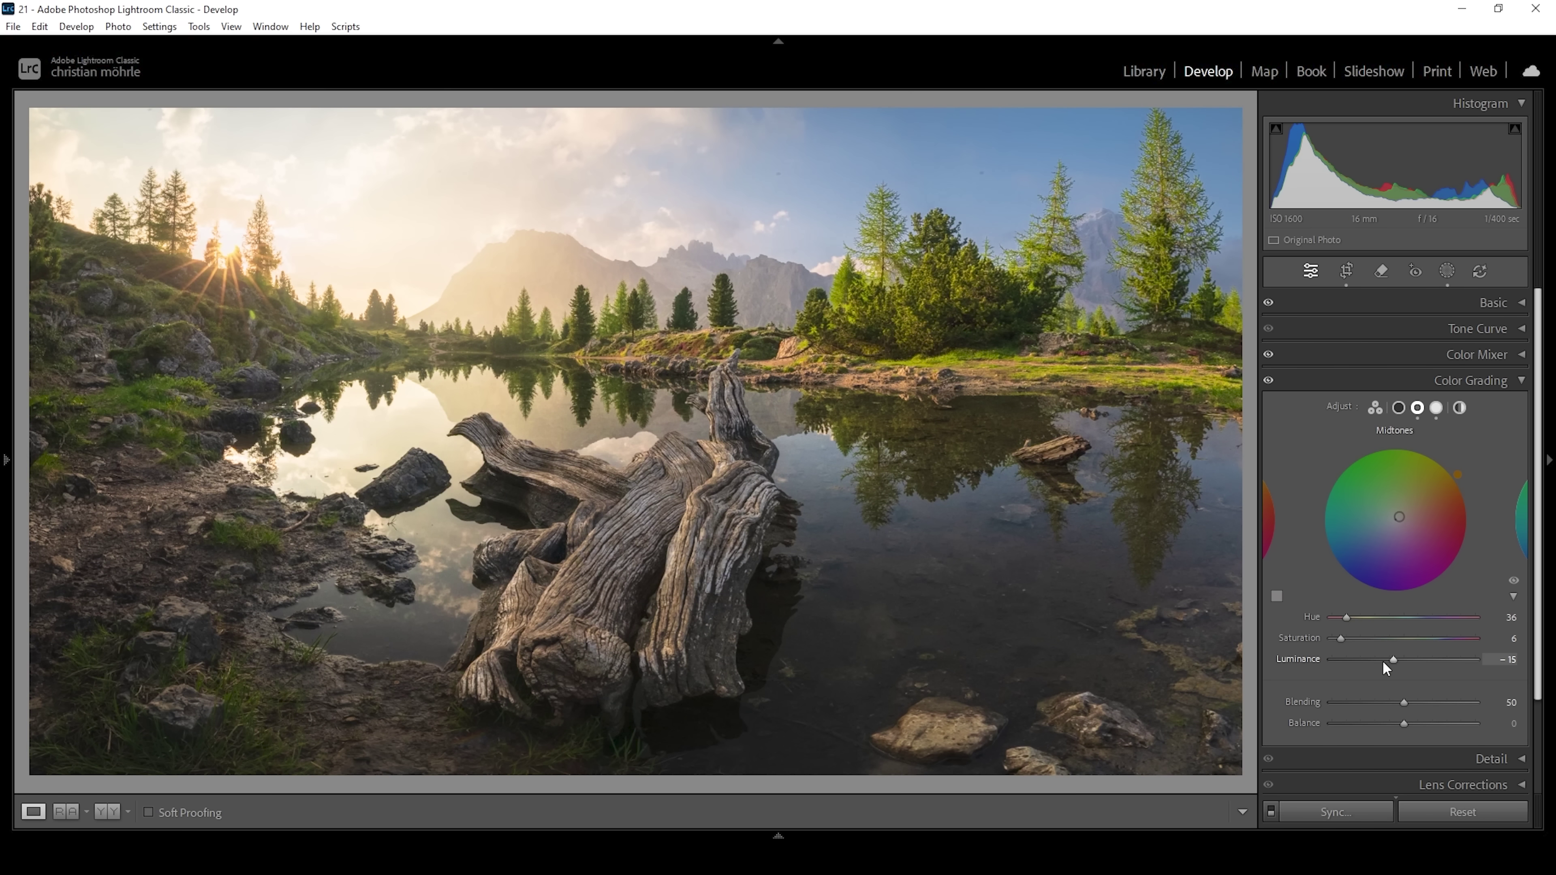
pyautogui.click(1269, 381)
pyautogui.click(1269, 381)
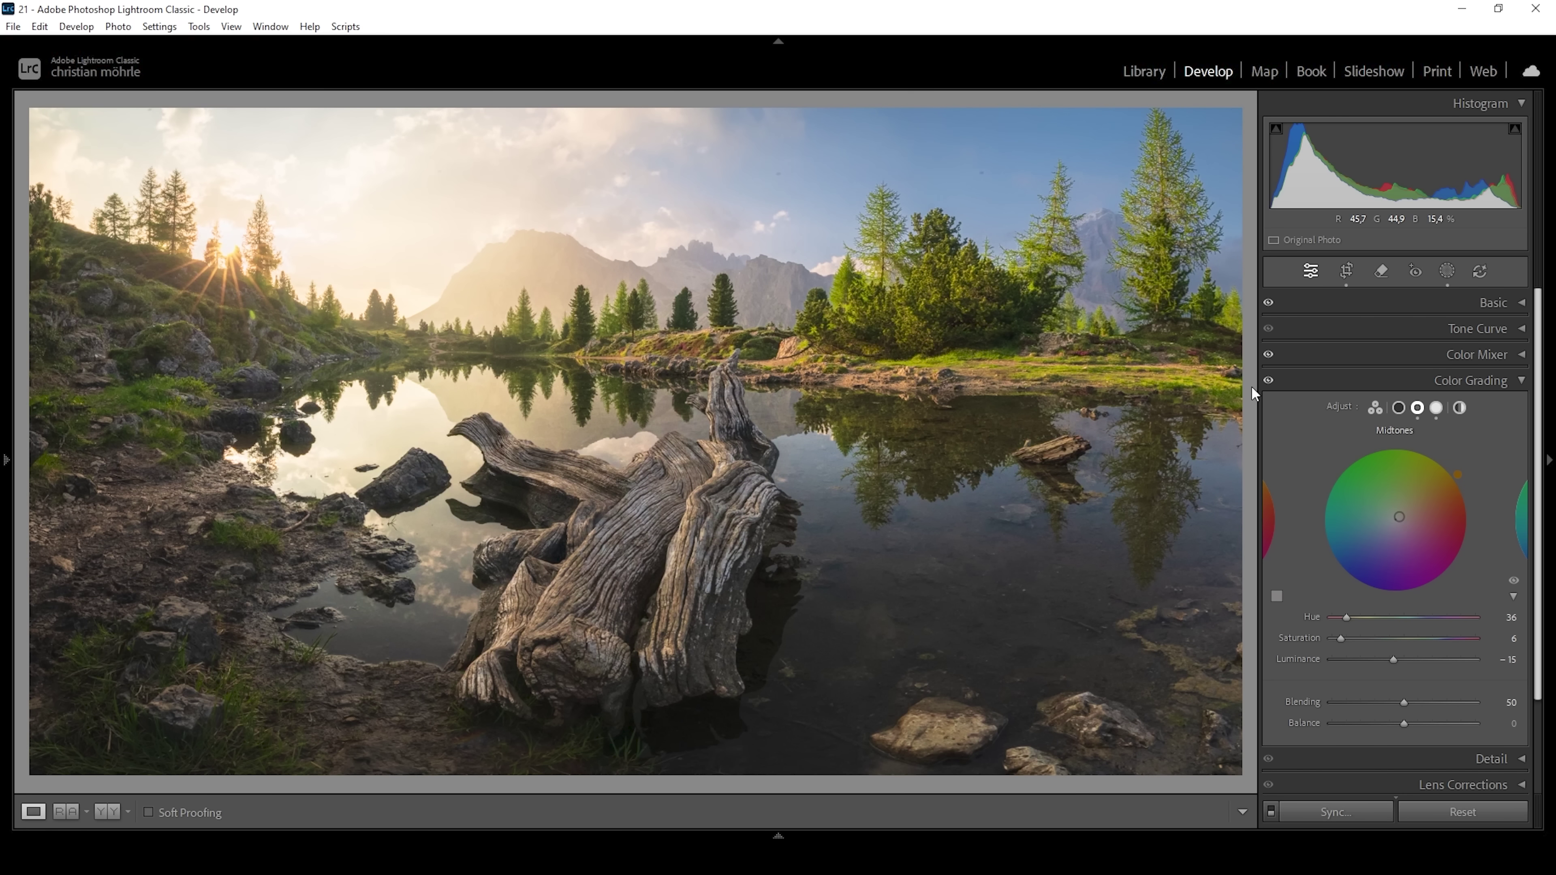
# Set the Calibration's Blue Primary Hue to -16 and Saturation to +35
pyautogui.click(1347, 377)
pyautogui.click(1448, 538)
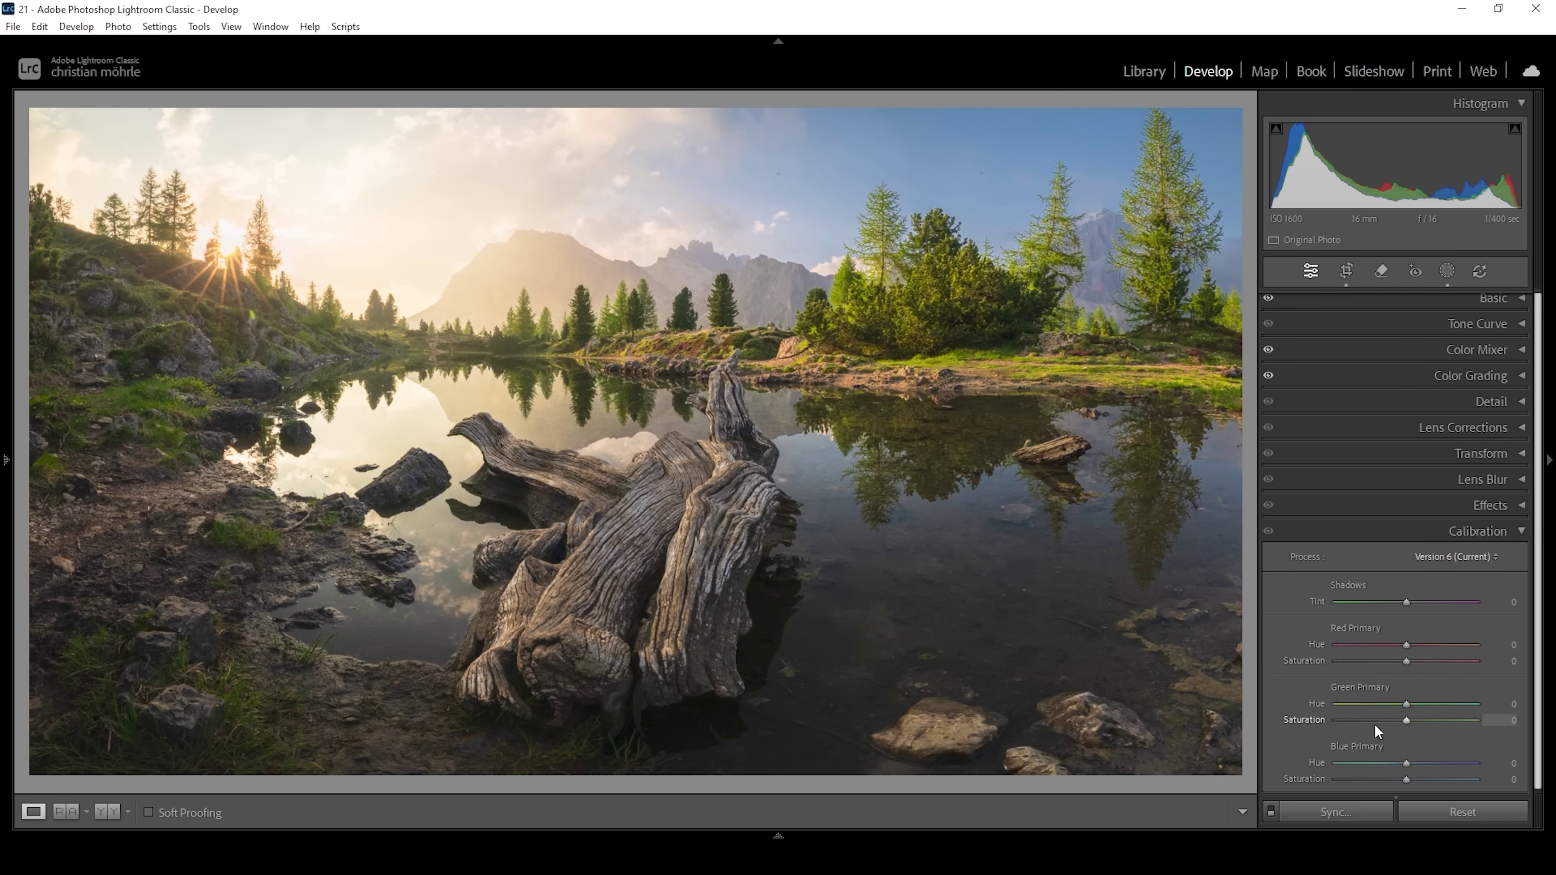
pyautogui.click(1394, 761)
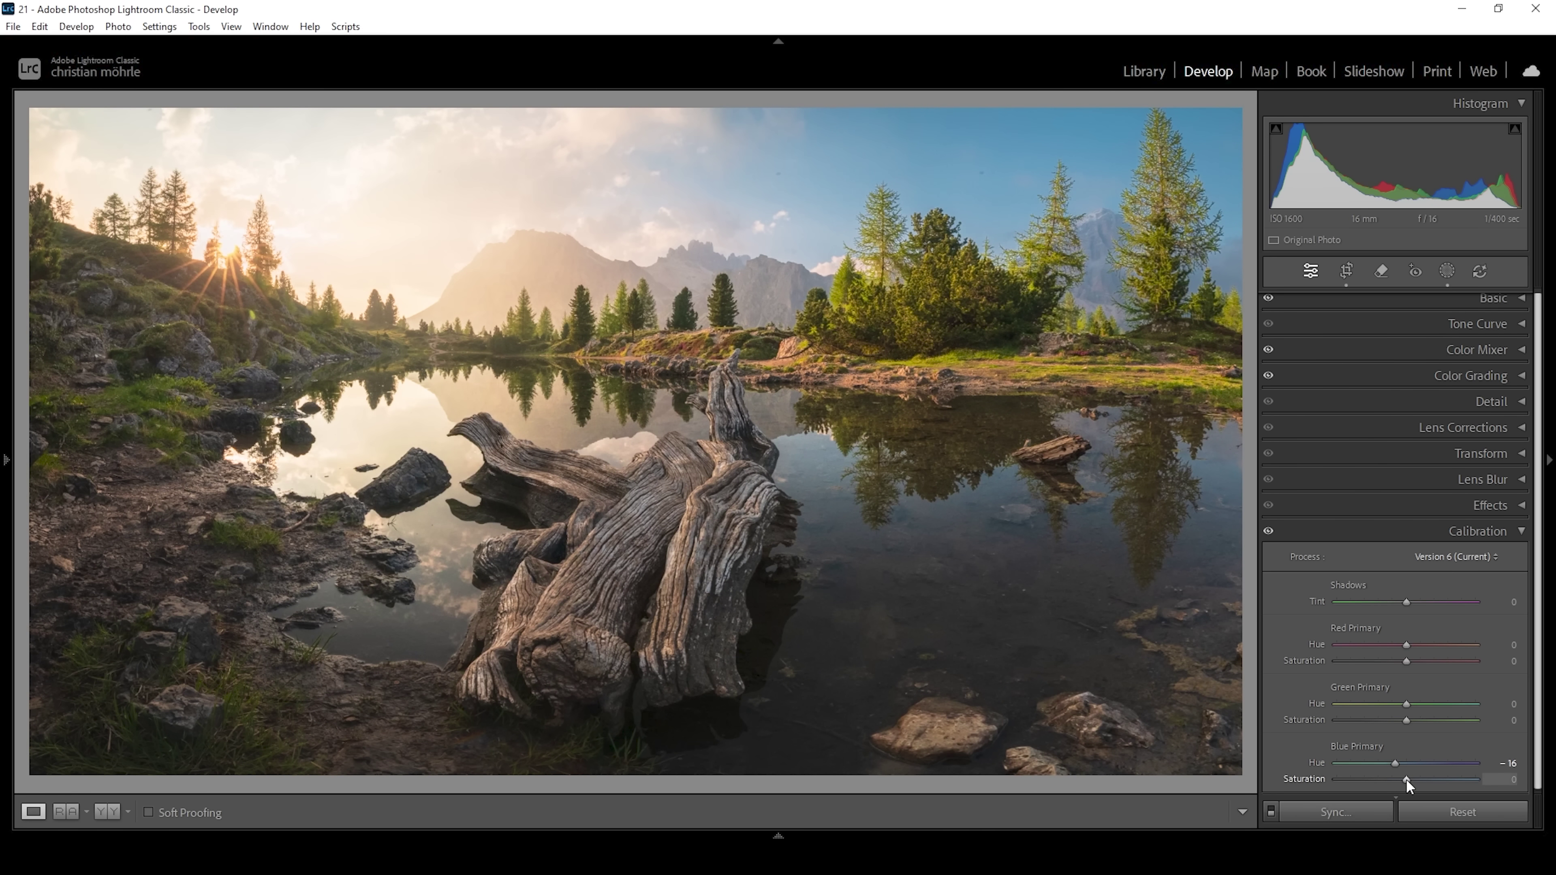
pyautogui.moveTo(1405, 779); pyautogui.dragTo(1431, 778)
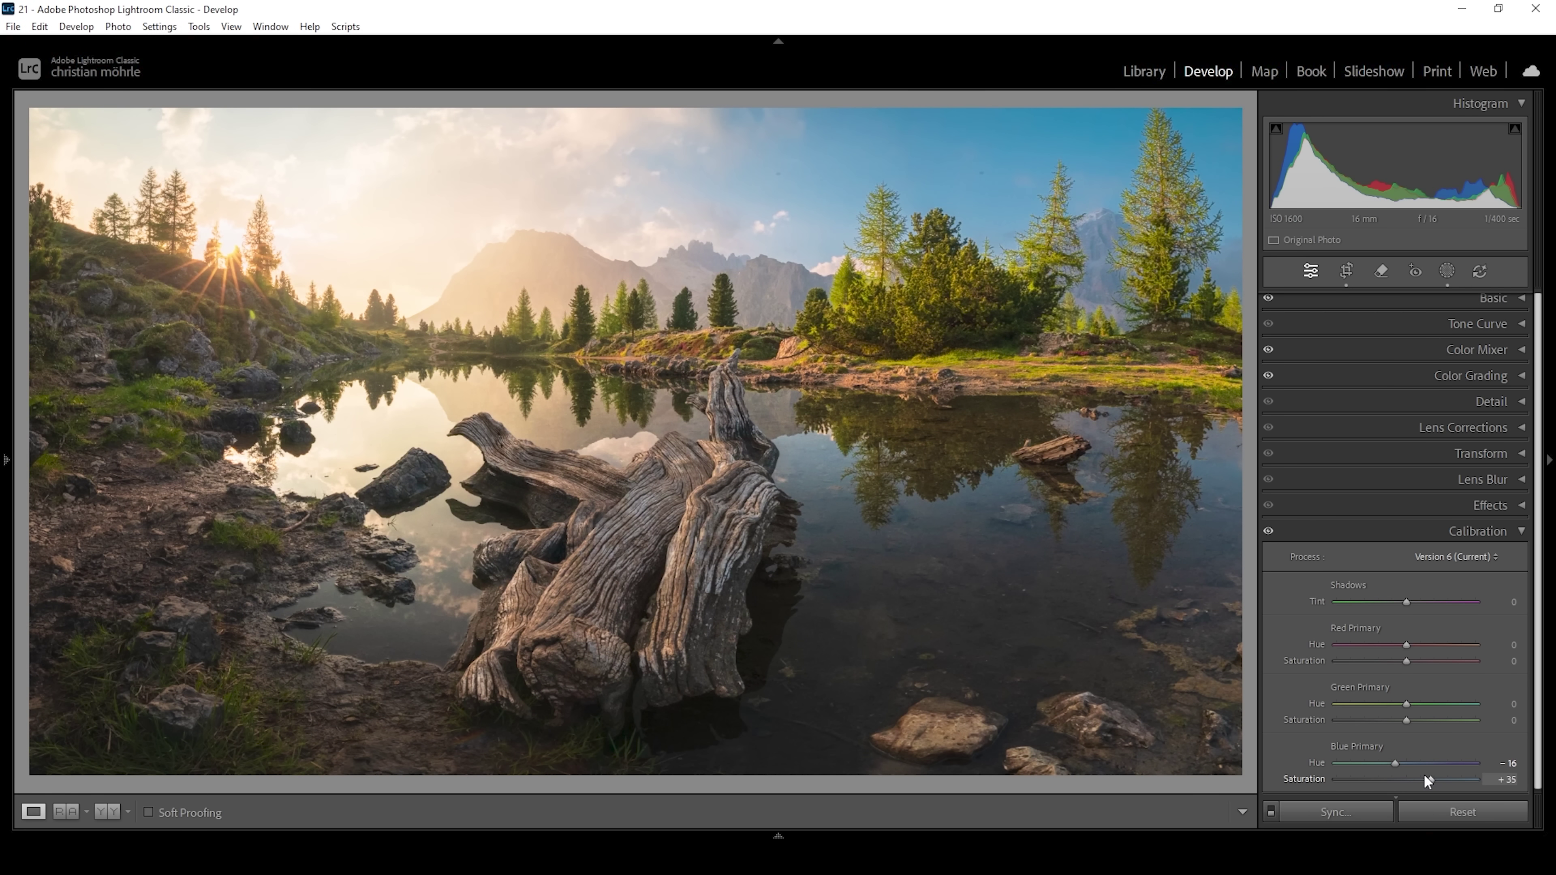
pyautogui.click(1458, 531)
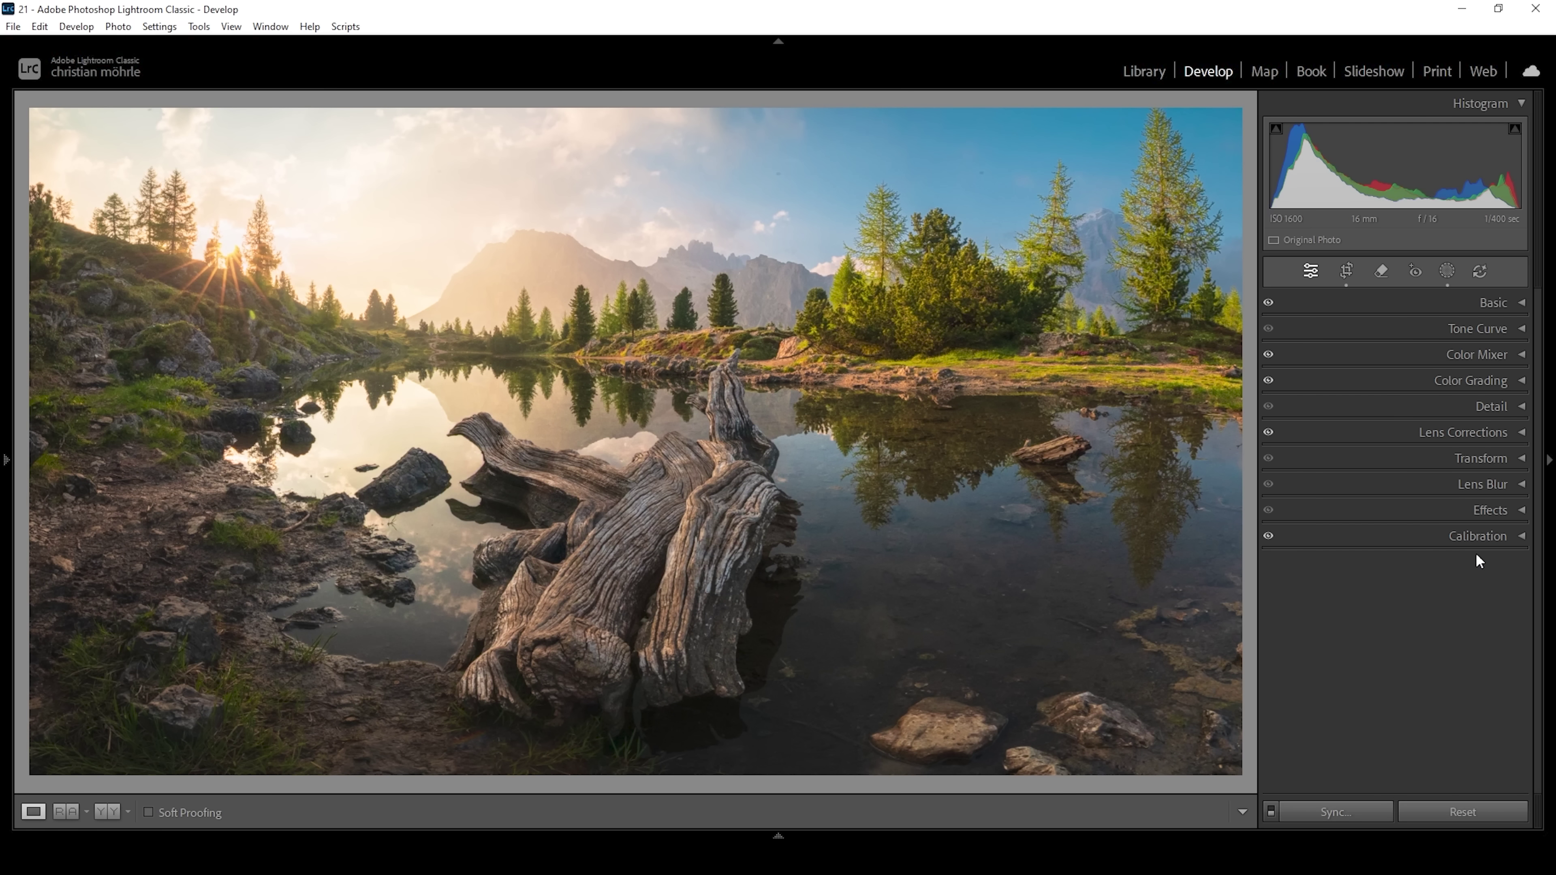
# Sharpen the photo with Amount 105, Radius 0.5, Detail 100 and Masking 83
pyautogui.click(1485, 404)
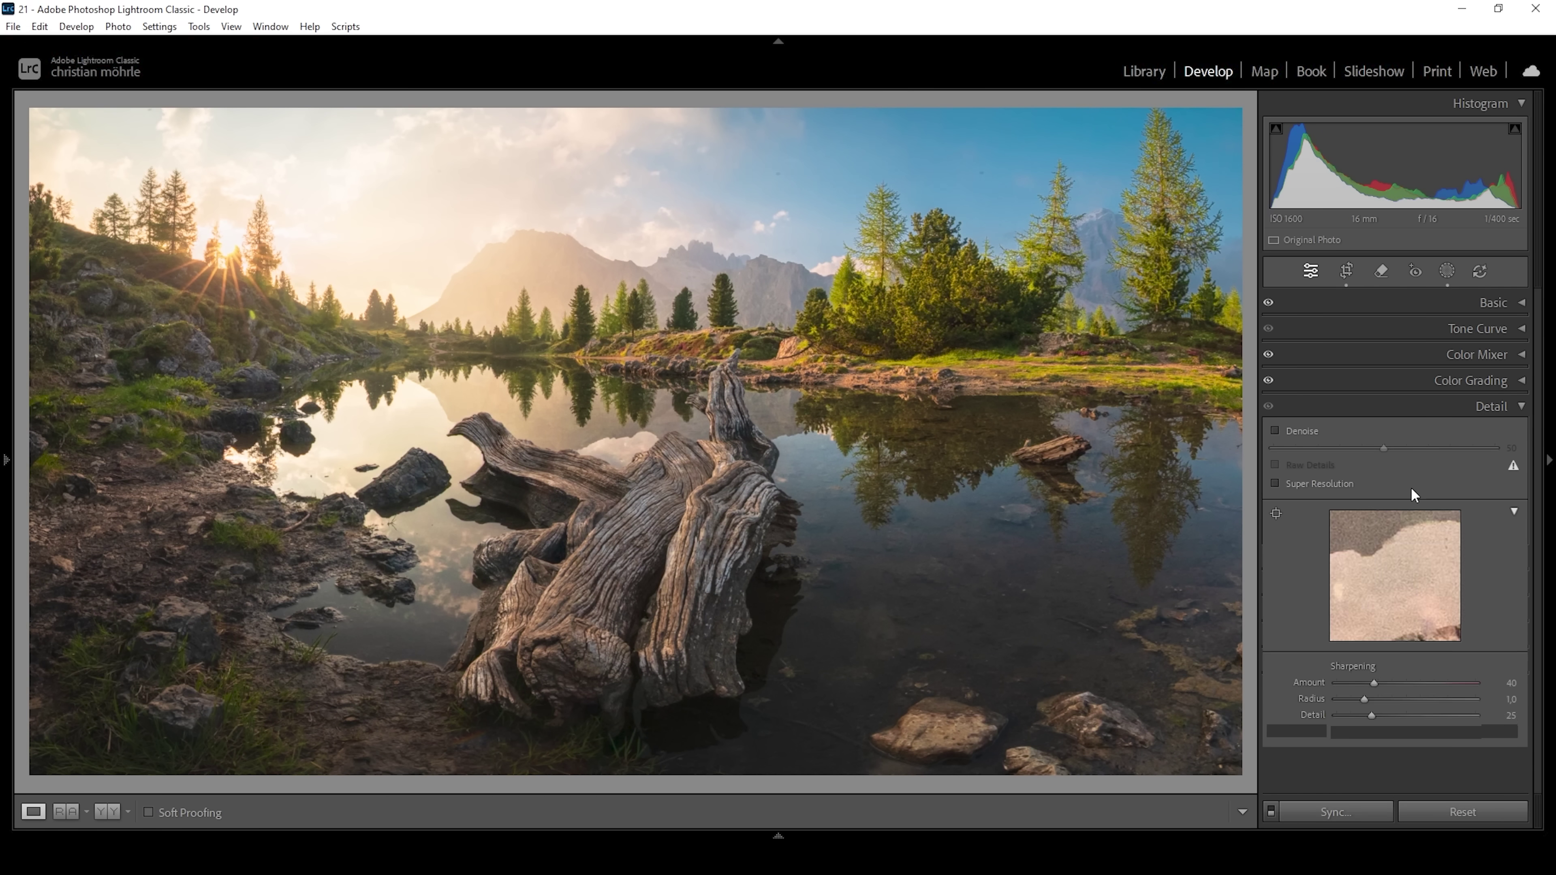
pyautogui.moveTo(1364, 699); pyautogui.dragTo(1275, 713)
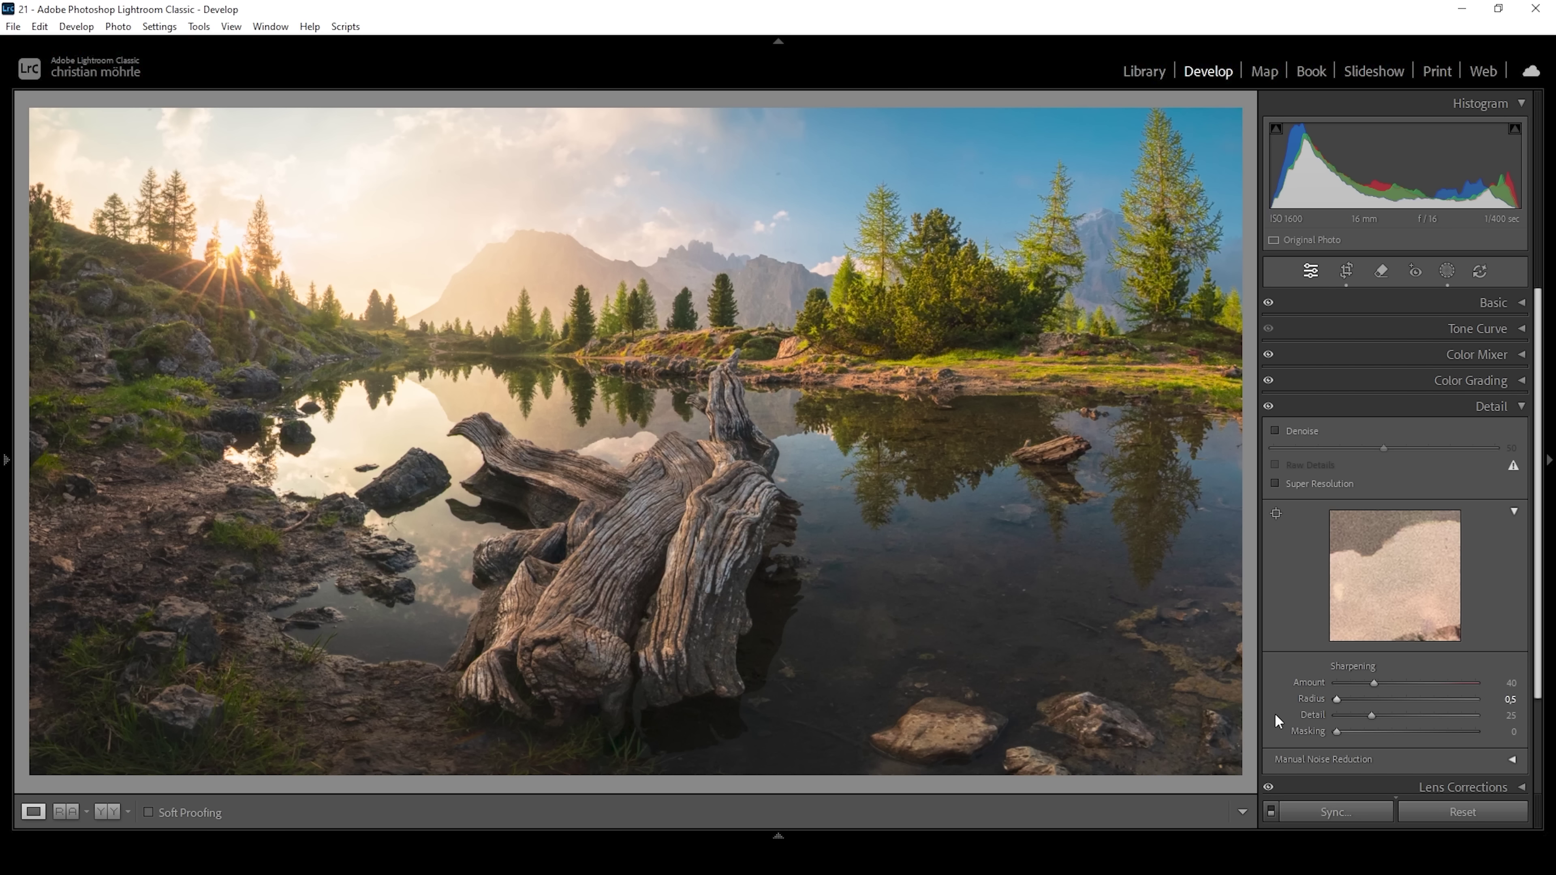
pyautogui.moveTo(1372, 715); pyautogui.dragTo(1477, 715)
pyautogui.moveTo(1337, 733); pyautogui.dragTo(1455, 736)
pyautogui.moveTo(1372, 684); pyautogui.dragTo(1429, 685)
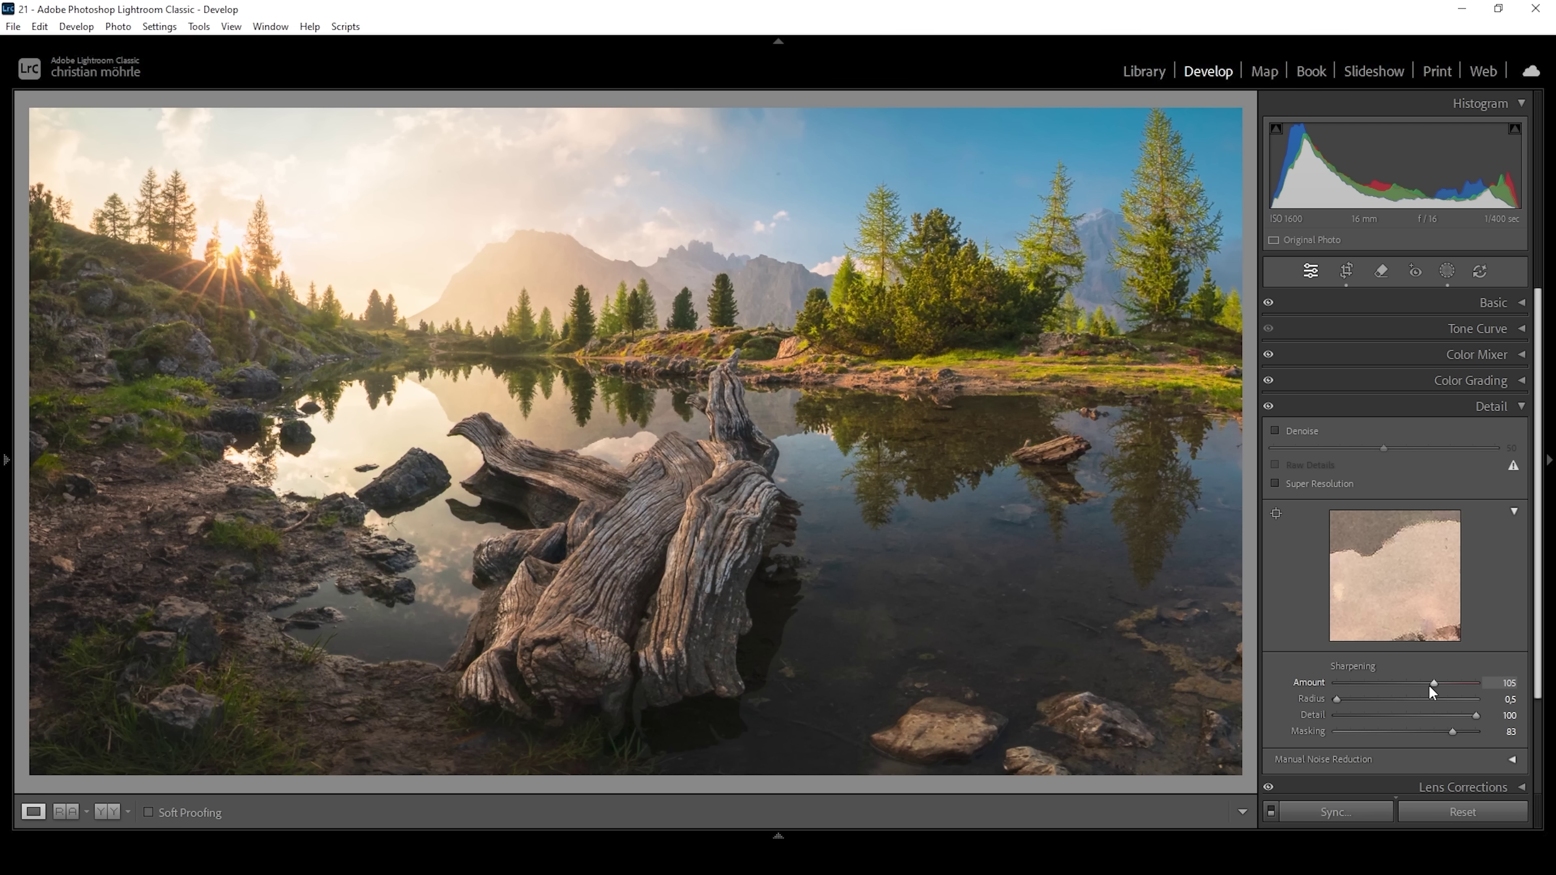